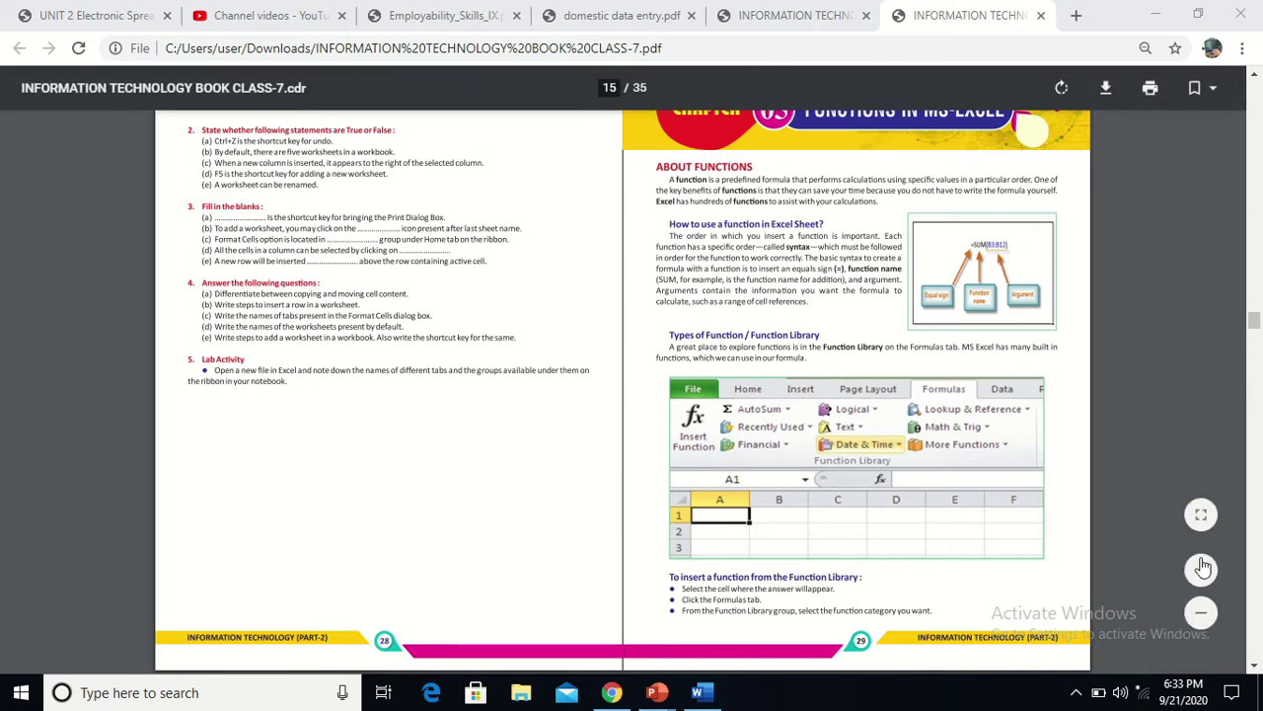
Zoom the PDF in several steps and scroll right to the 'Functions in MS-Excel' page.
click(1202, 568)
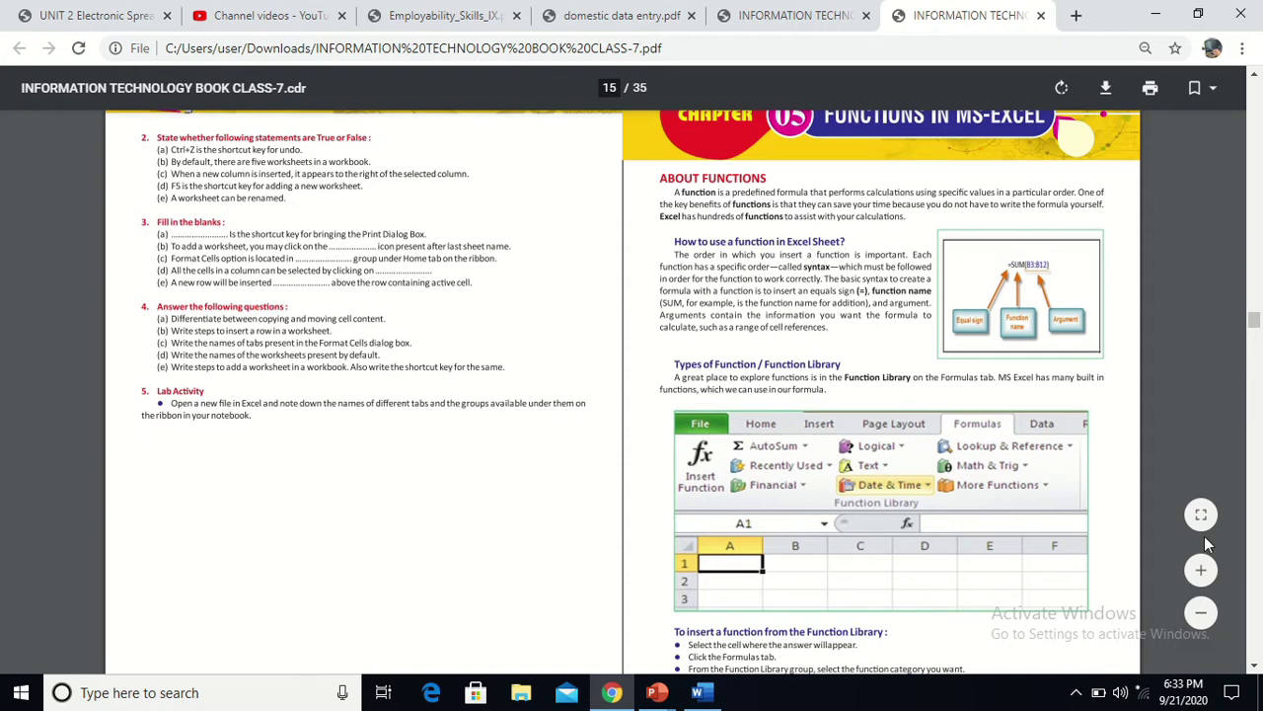
click(1200, 572)
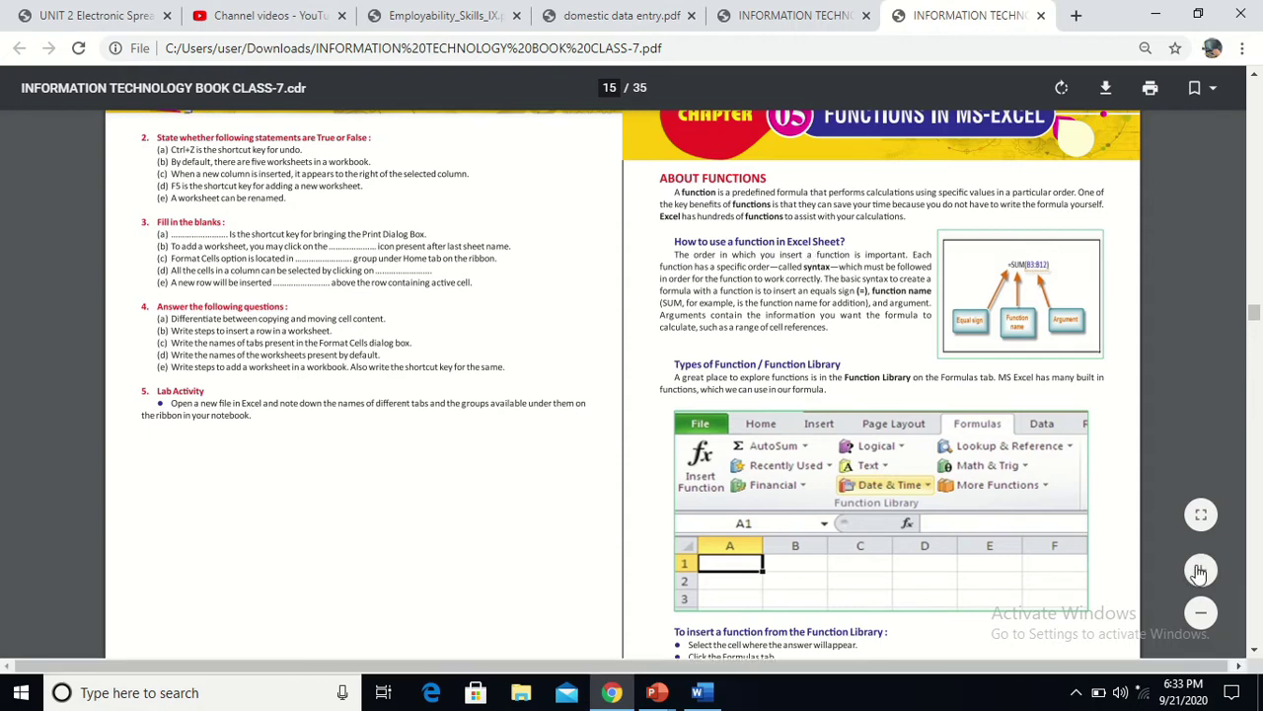
click(1199, 572)
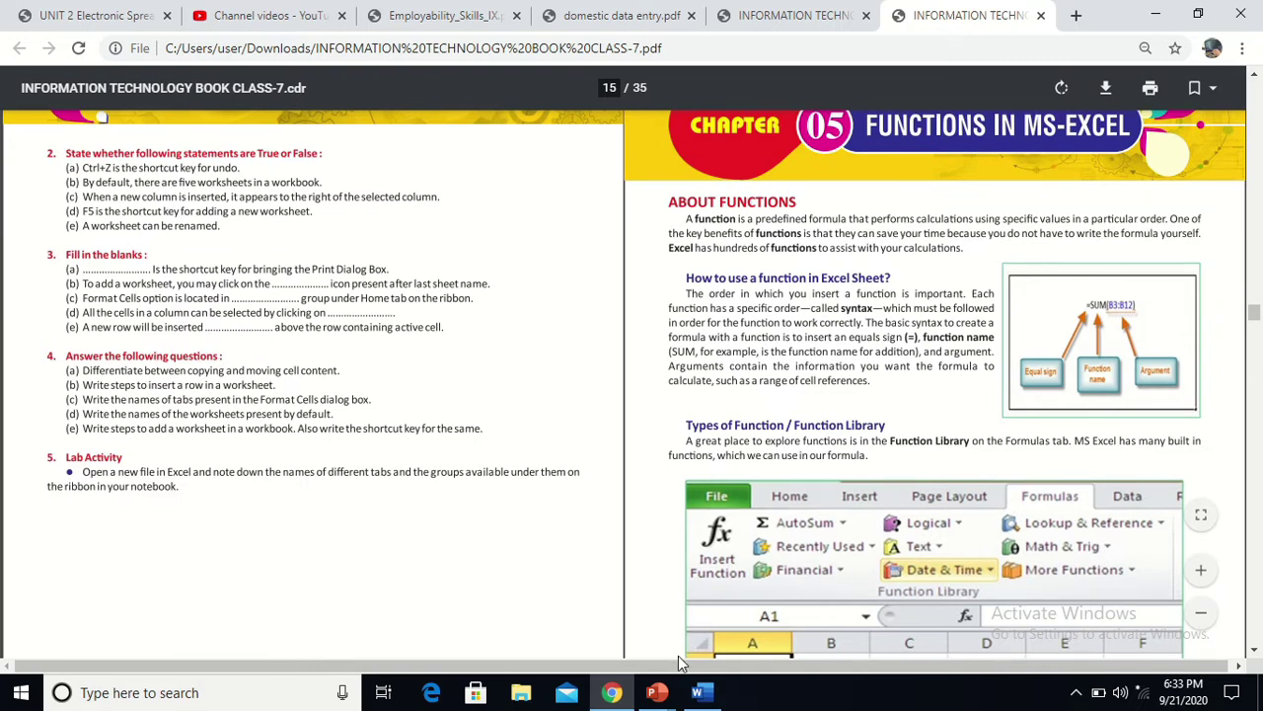
drag(677, 665, 681, 665)
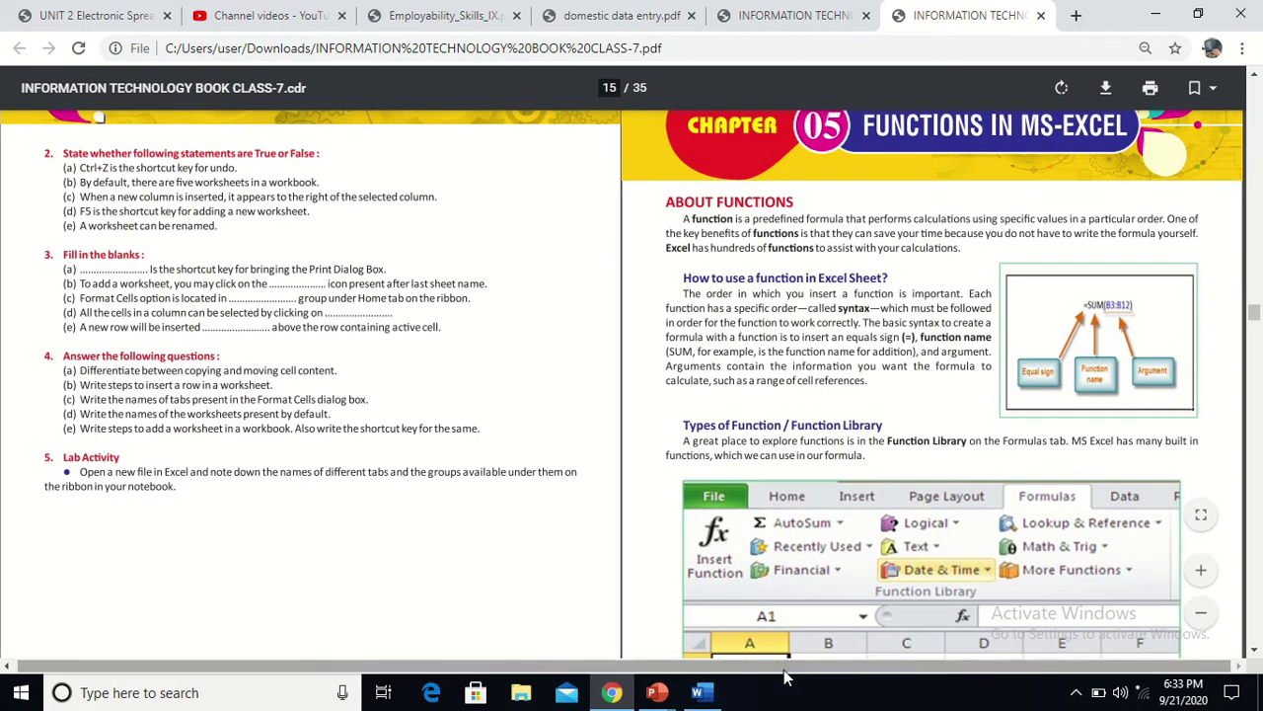
click(1210, 577)
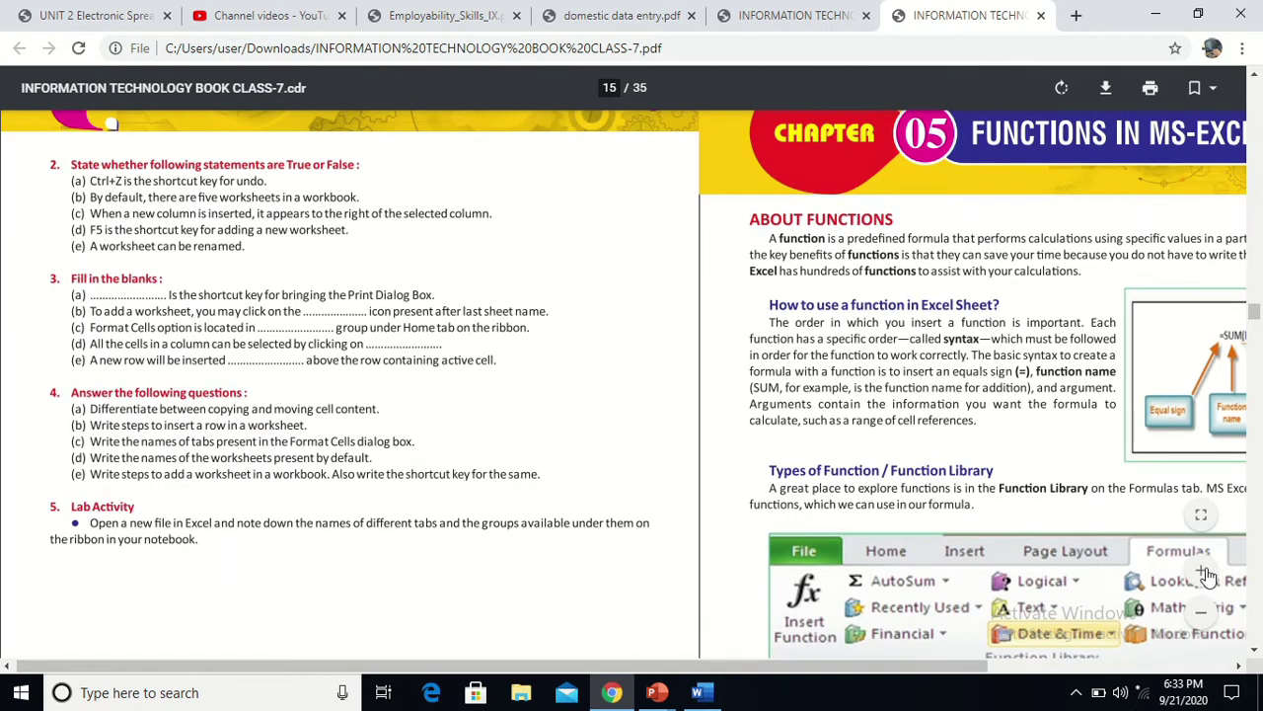
scroll(878, 677, right, 4)
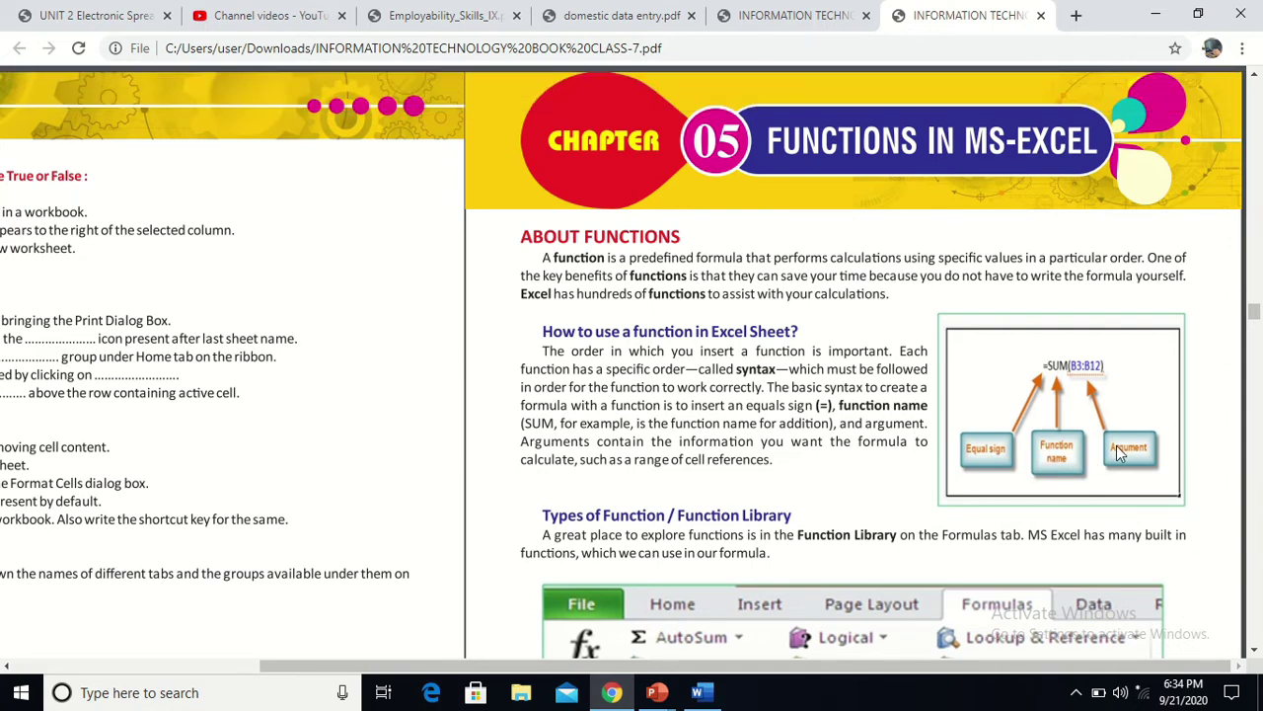
click(1255, 655)
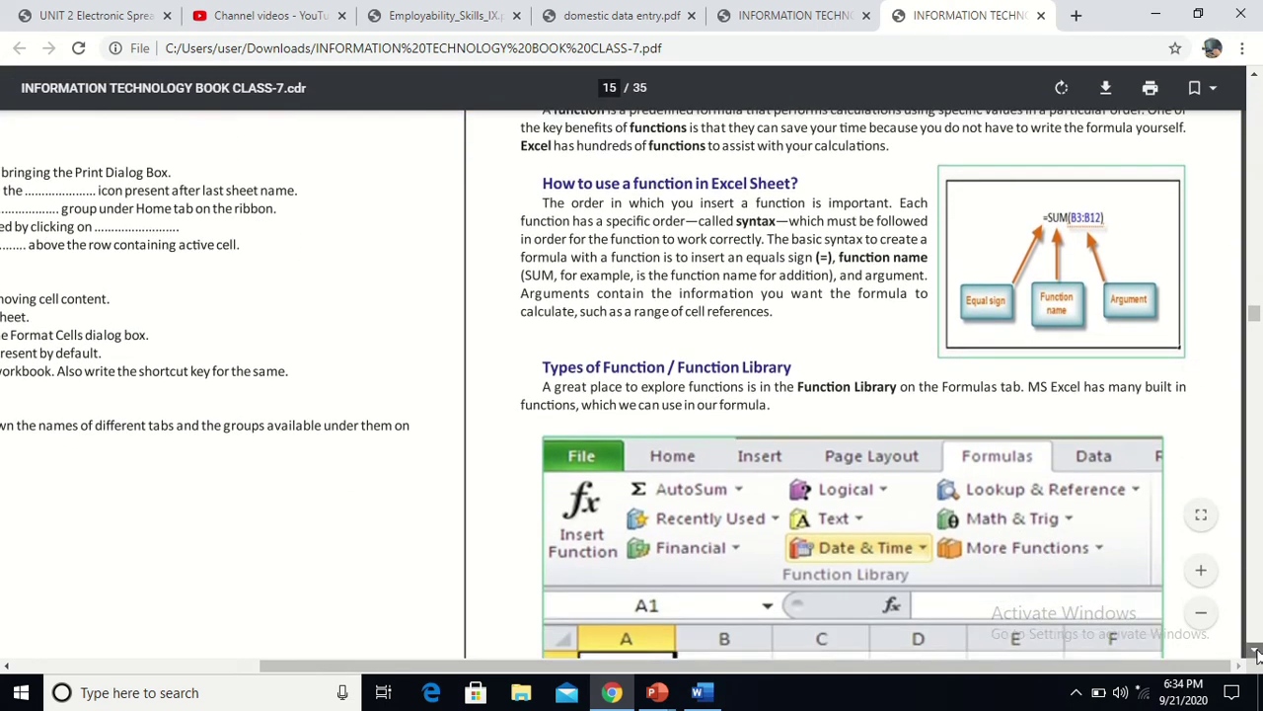
Scroll down to page 16's Mathematical Functions list covering Sum, Max, Min, Count, Power and If.
drag(1255, 656, 1256, 655)
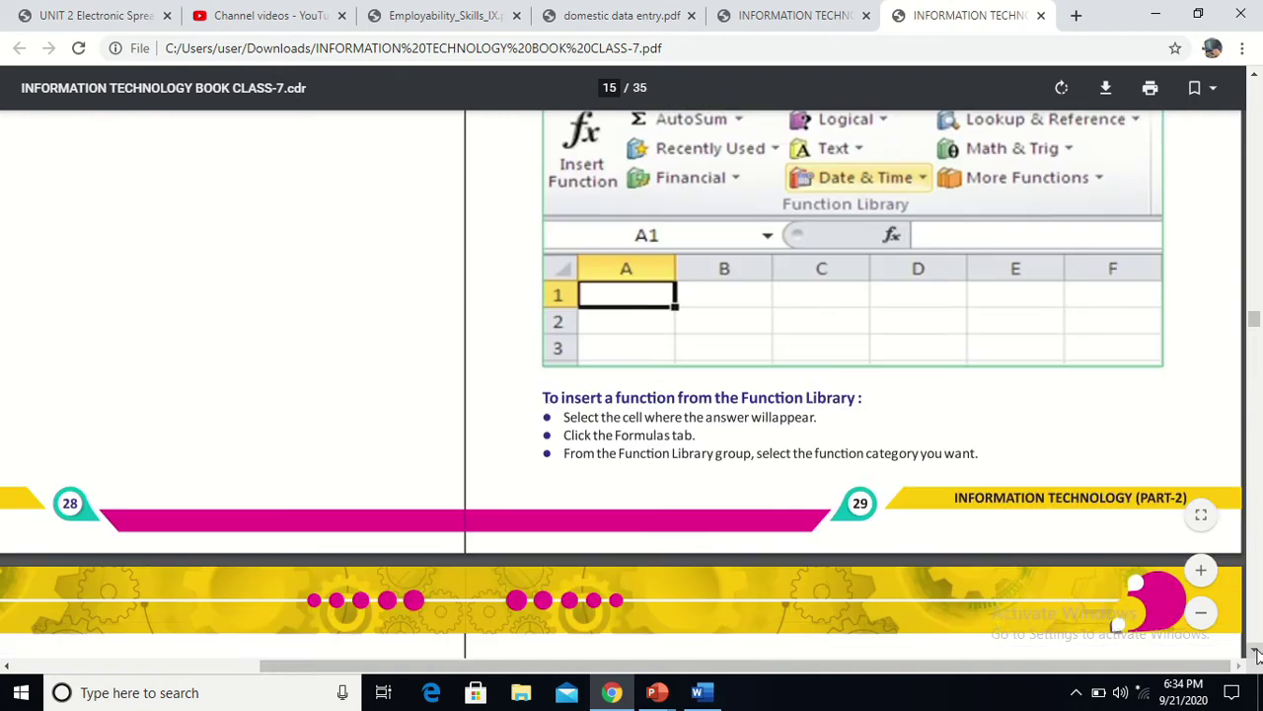
click(1255, 655)
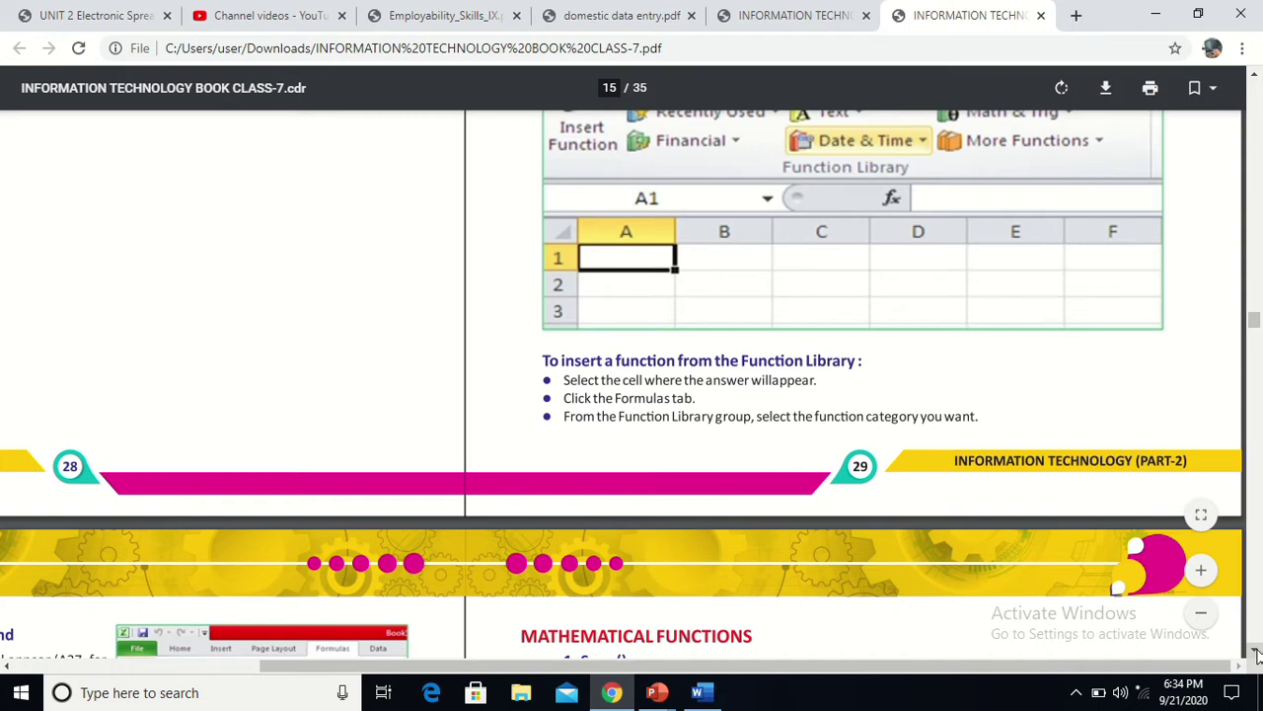
drag(1255, 655, 1256, 655)
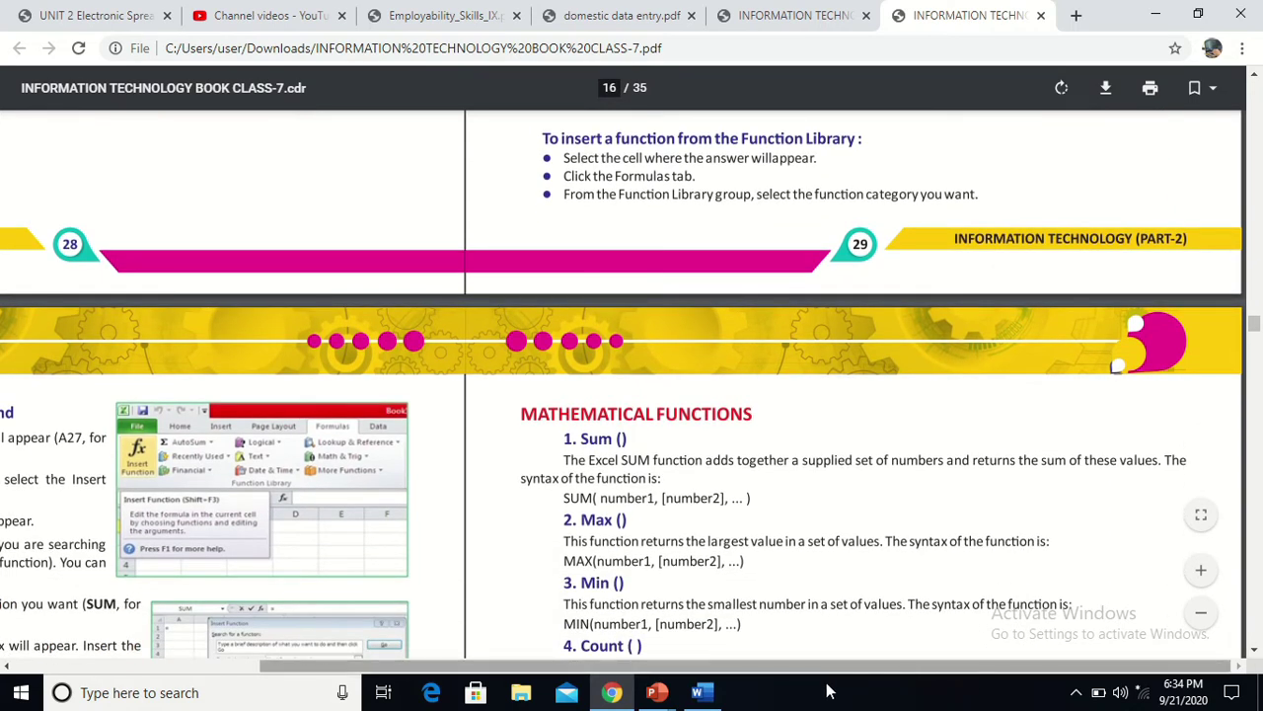
drag(814, 667, 572, 703)
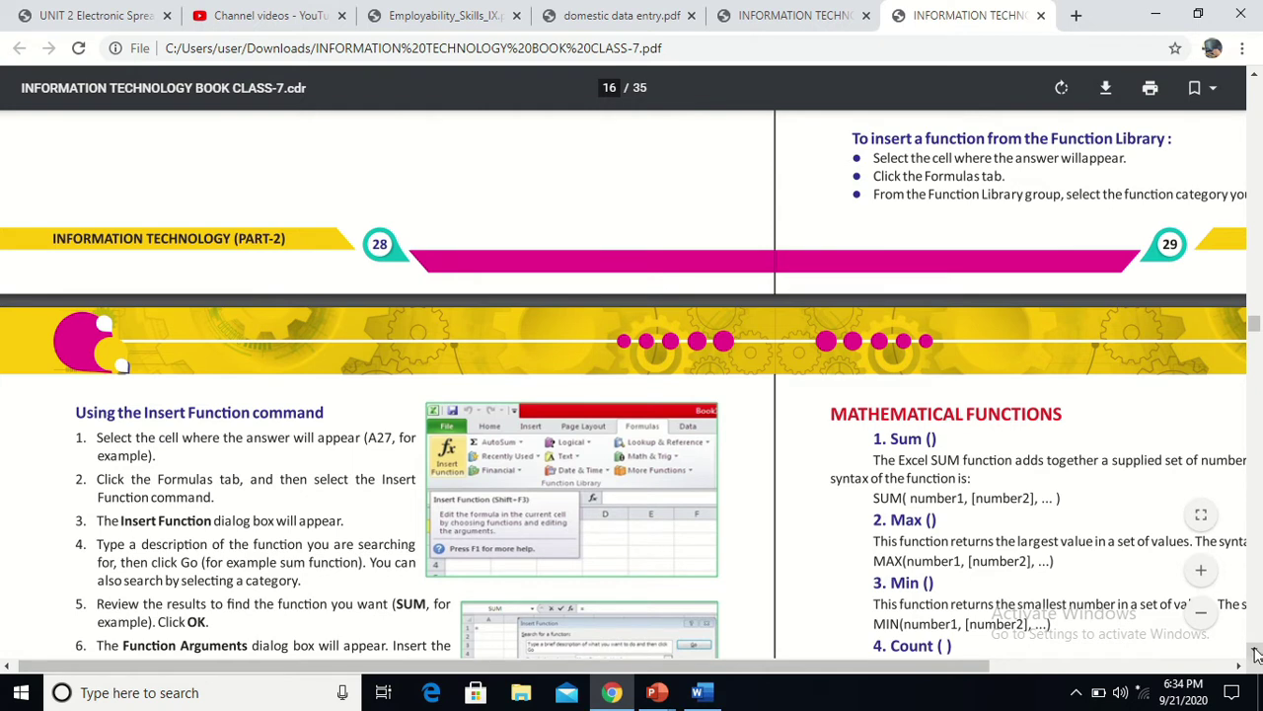
click(1256, 653)
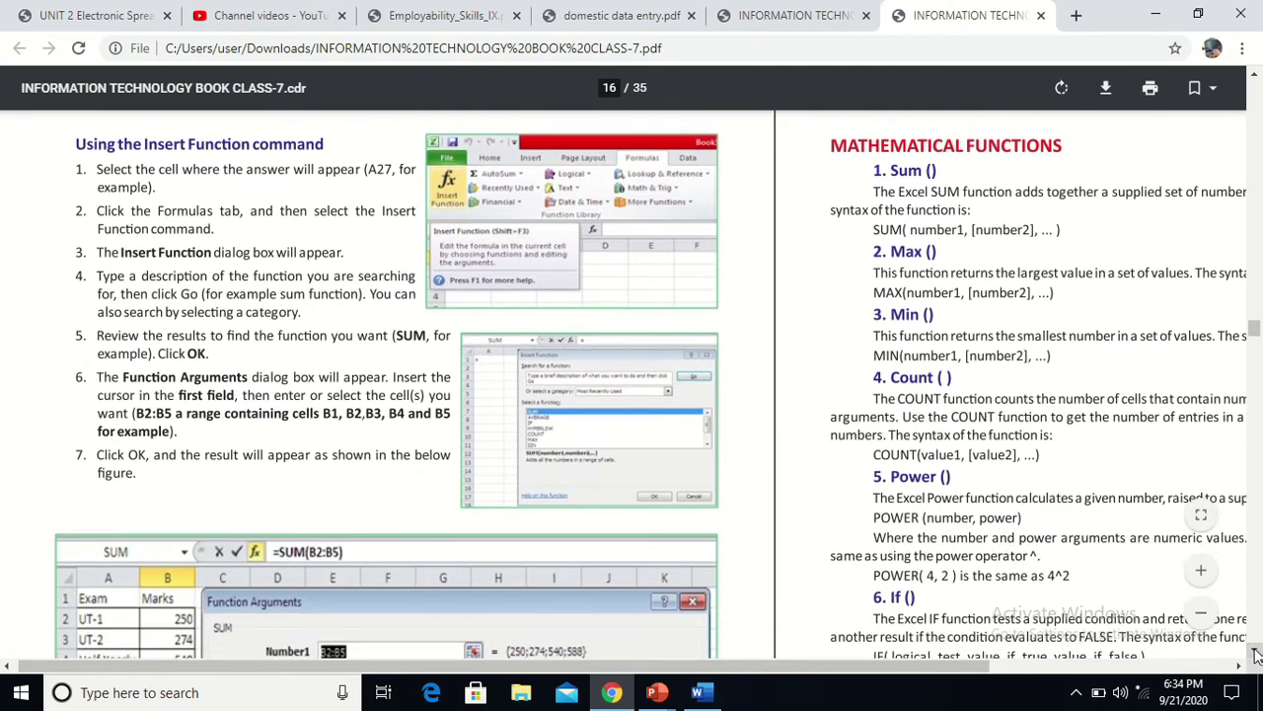
drag(1256, 655, 1256, 656)
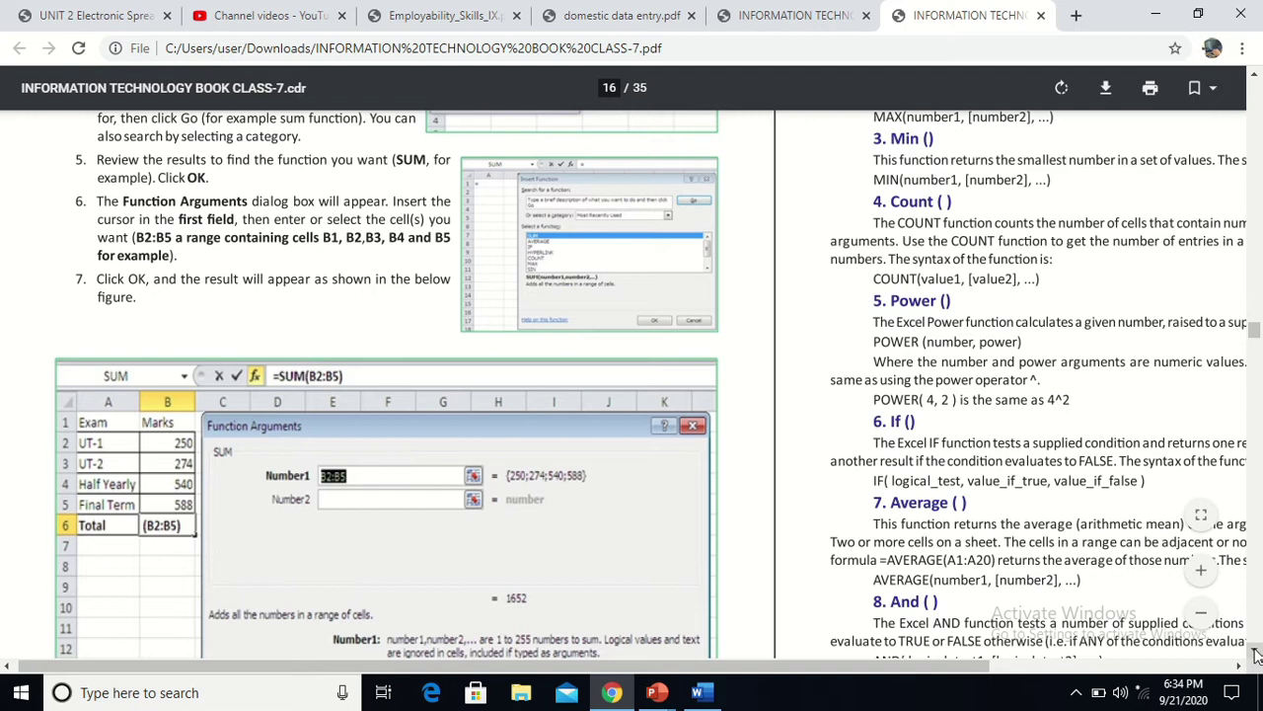
drag(1255, 655, 1256, 653)
click(1223, 667)
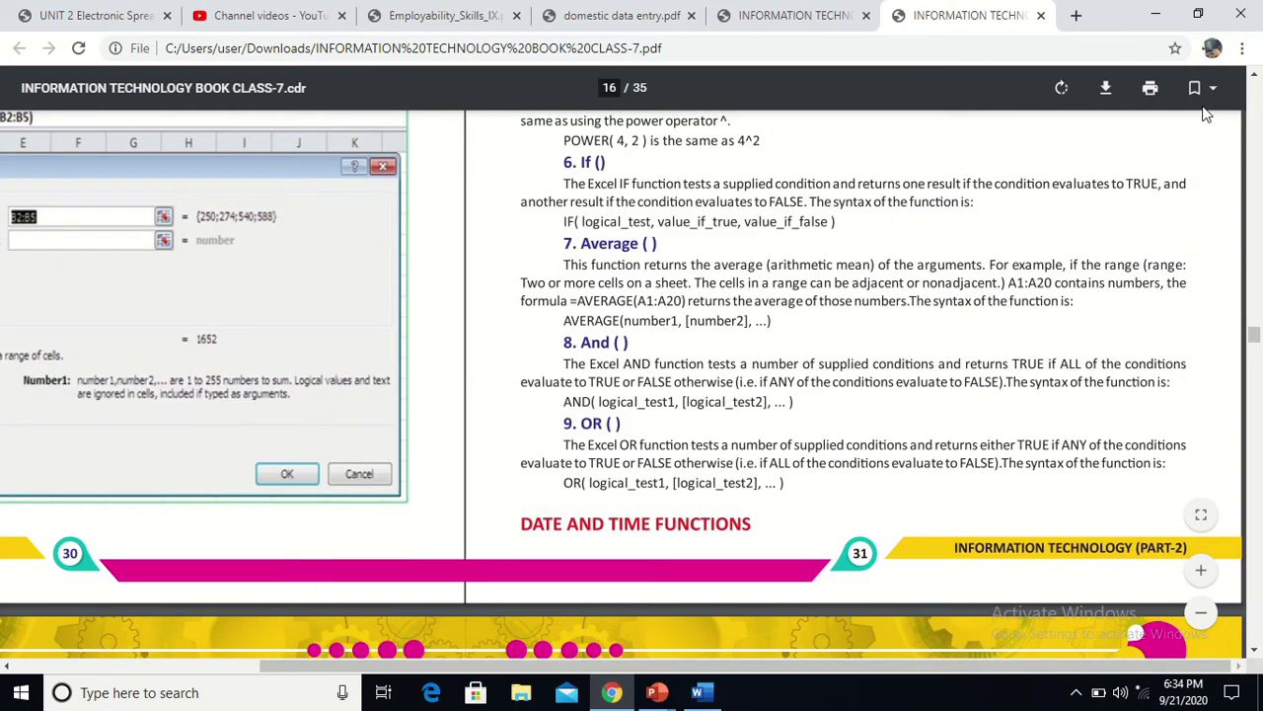
drag(1255, 83, 1256, 82)
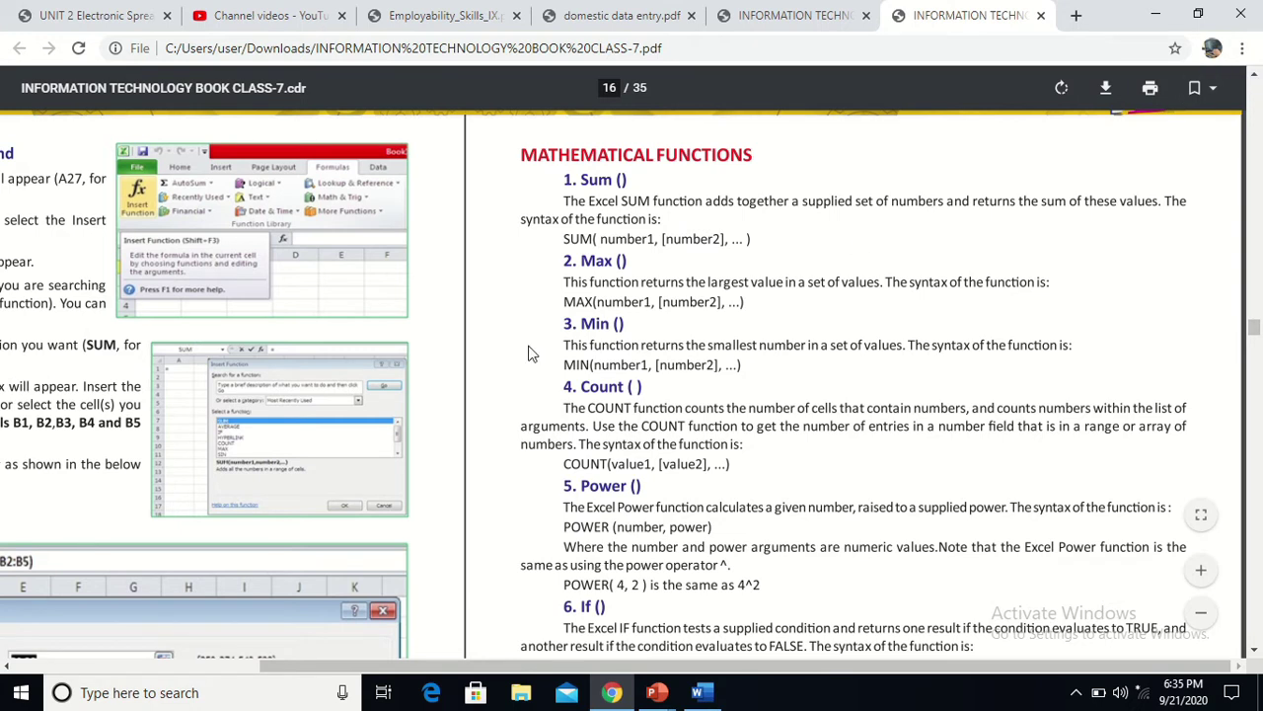
click(22, 692)
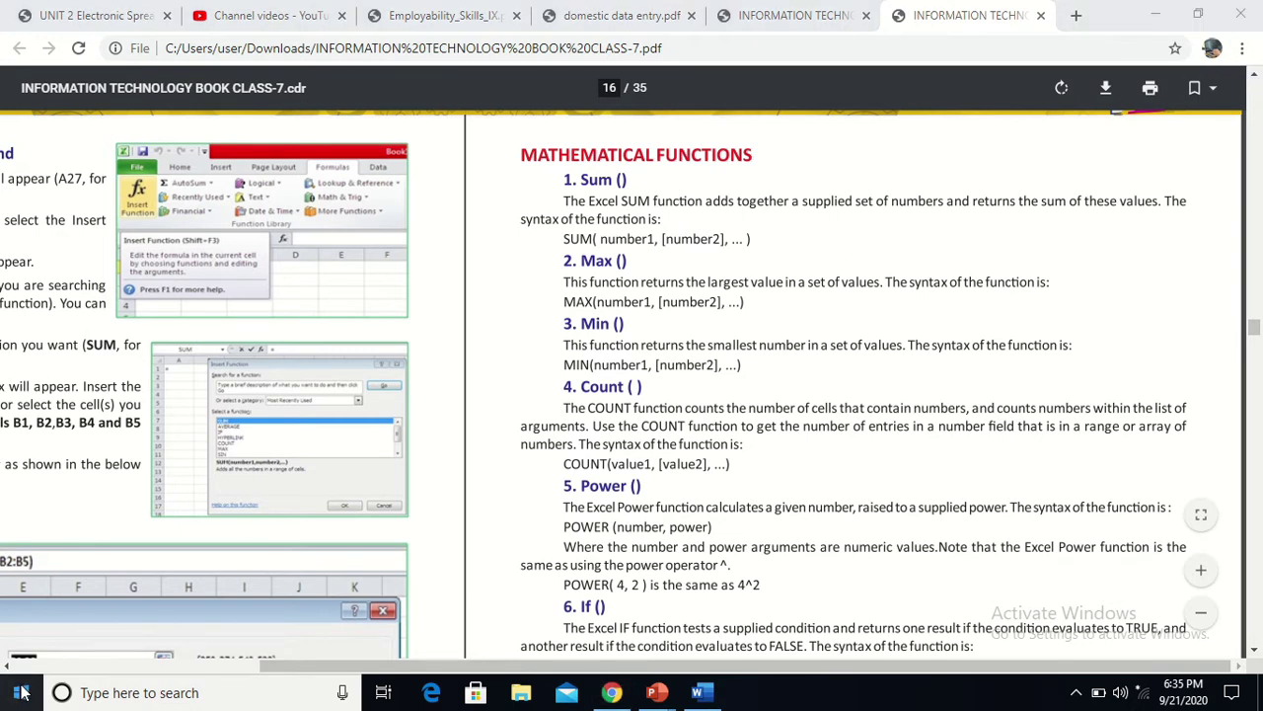
Launch Excel by searching 'excel' and open a maximized blank workbook, Book1.
text(excel)
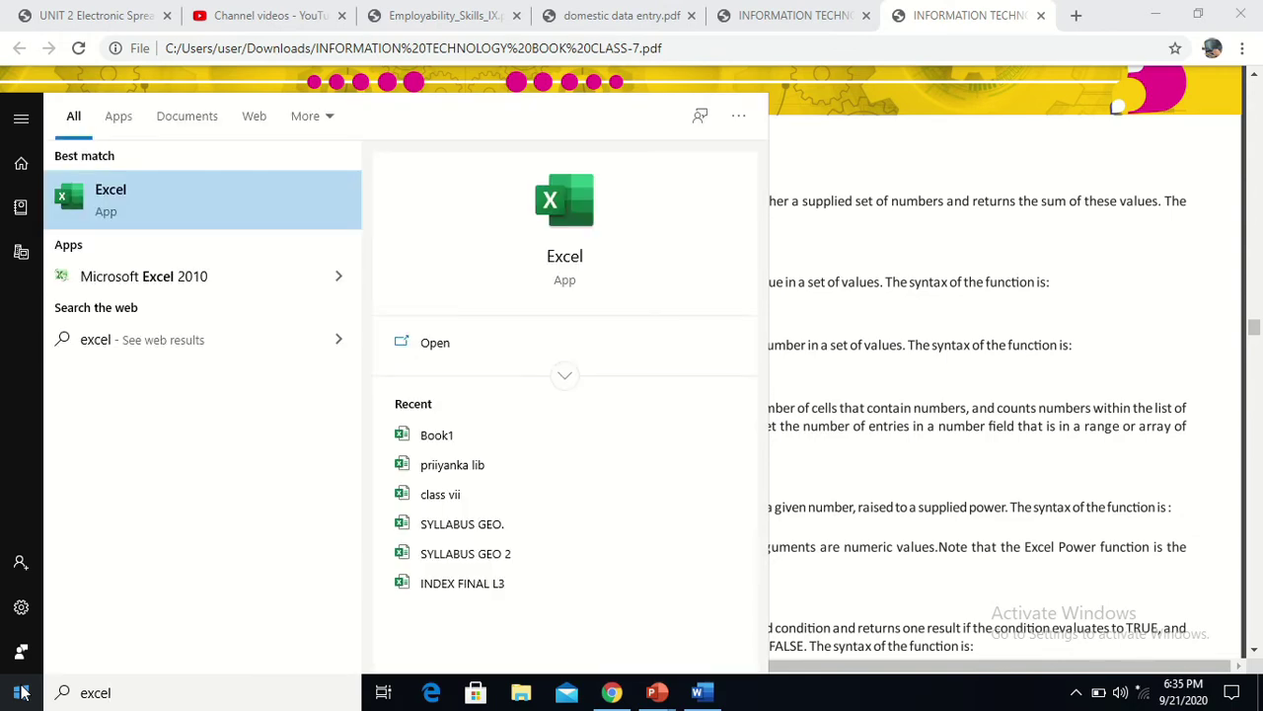
key(Return)
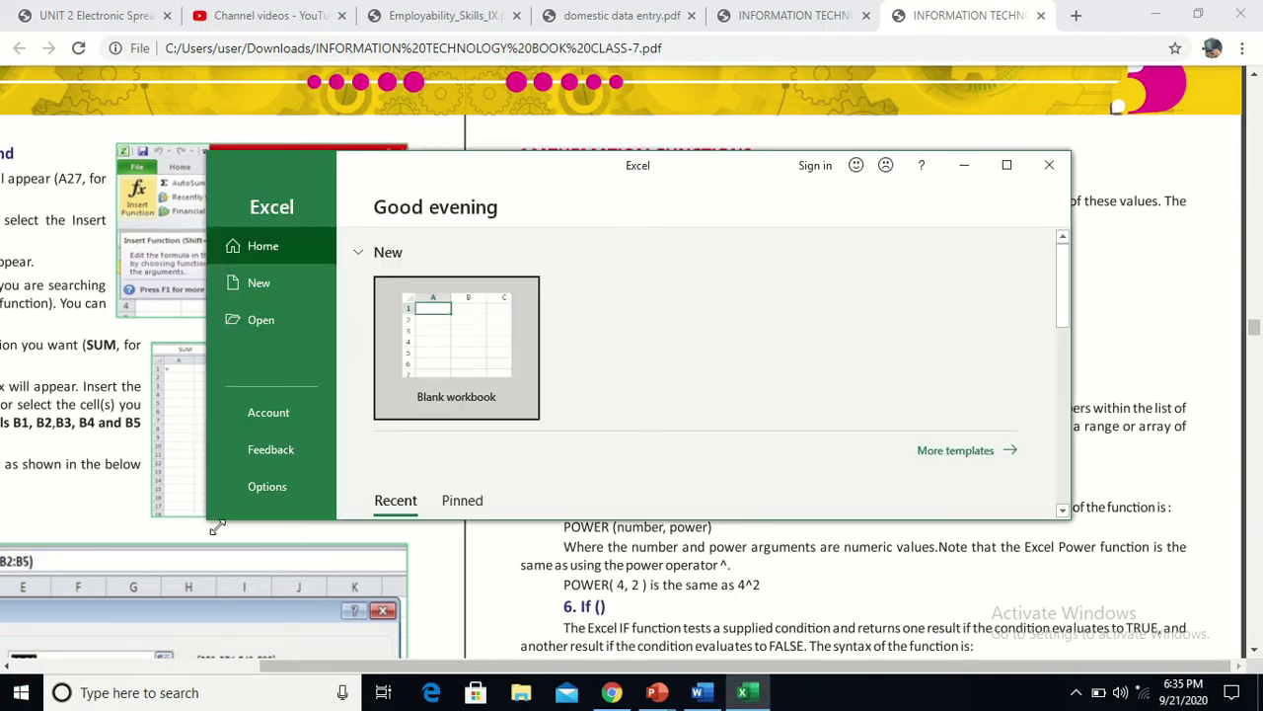
click(446, 345)
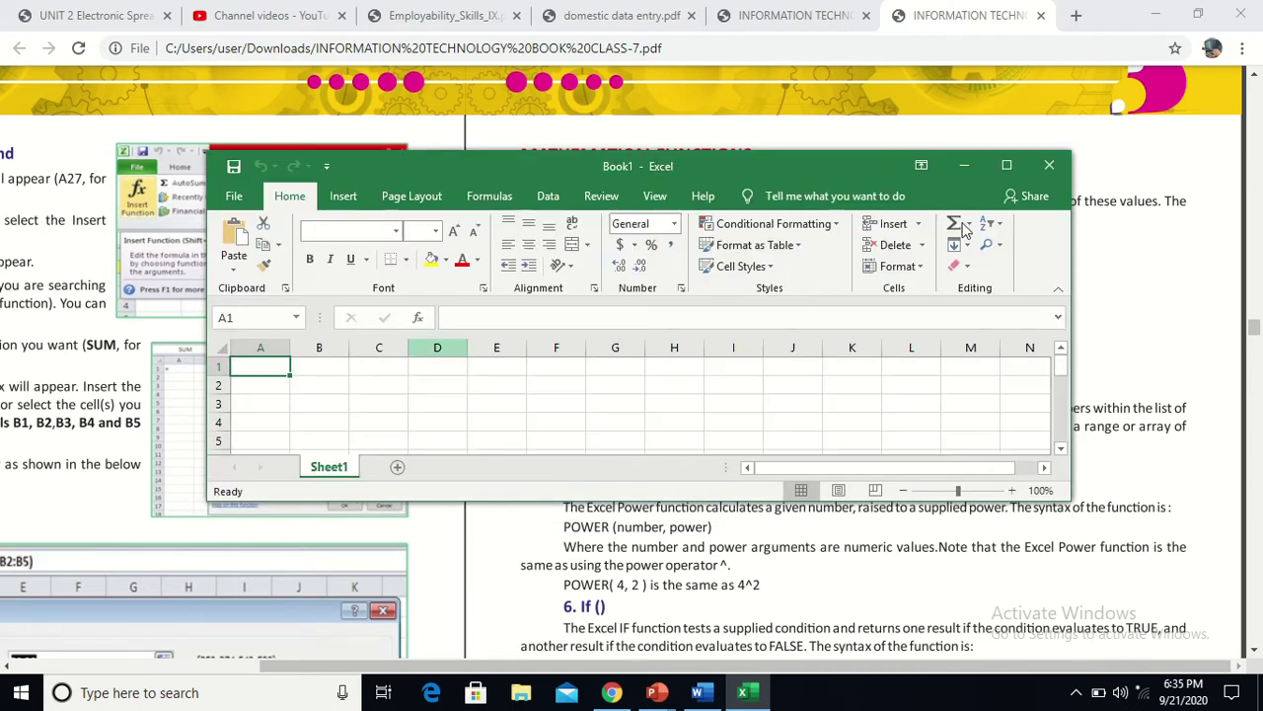
click(446, 348)
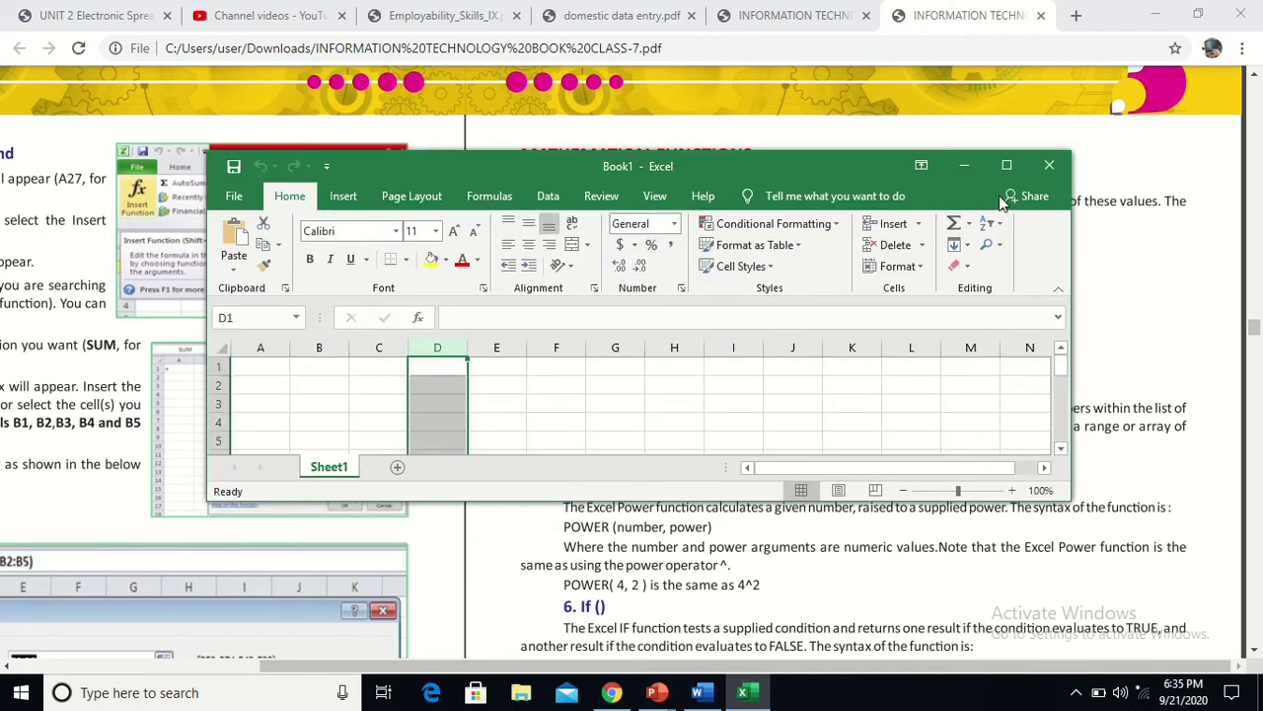
click(1007, 169)
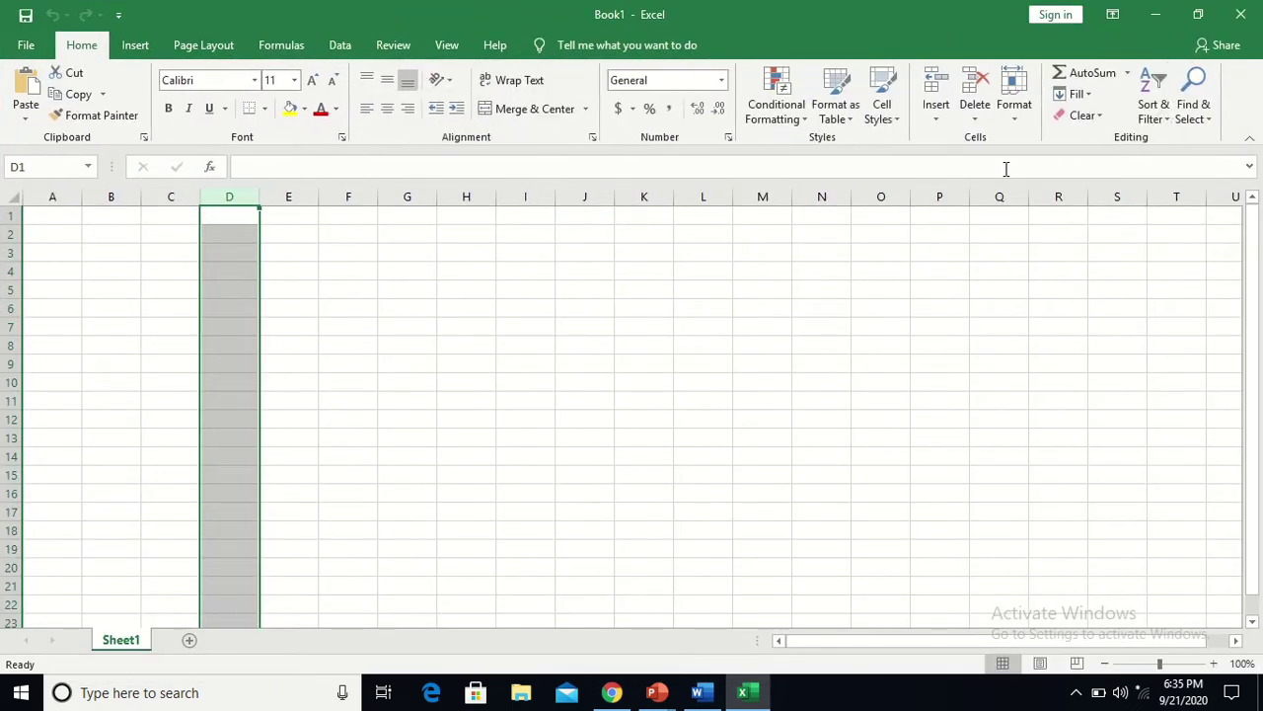
Fill A1:A5 with 78, 56, 15, 85 and 54, then begin a formula with '=' in A6.
click(59, 214)
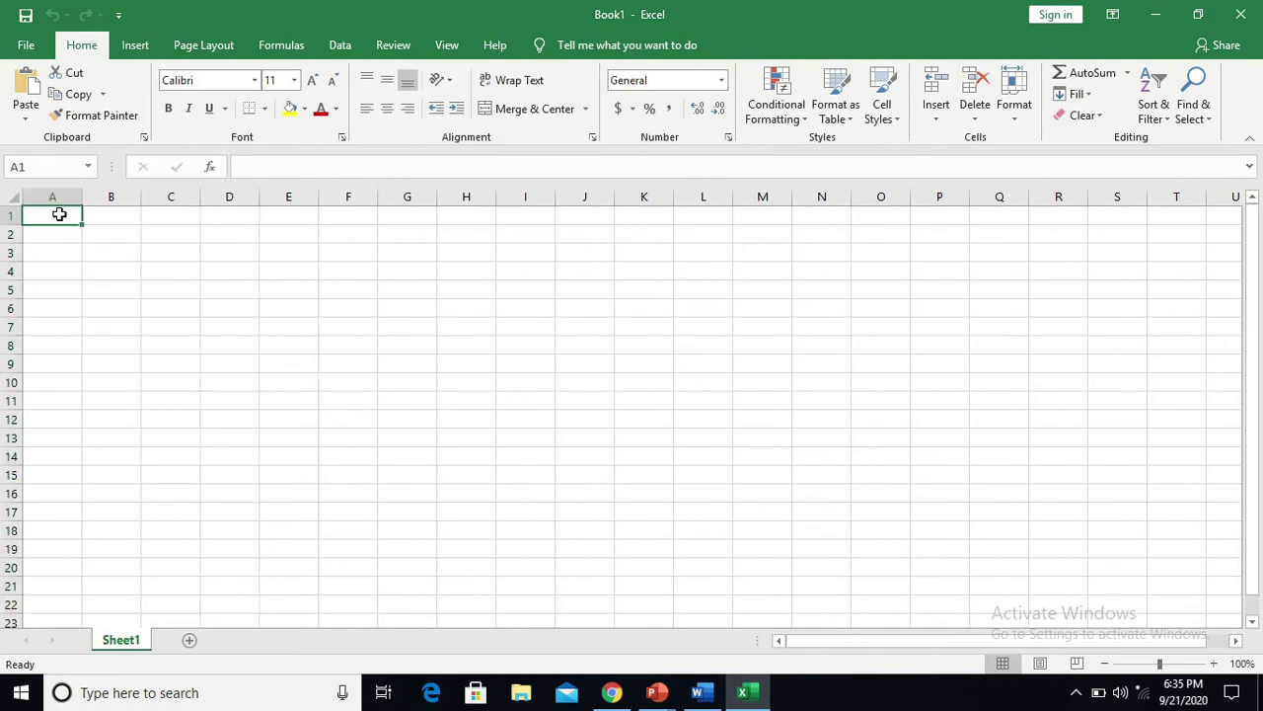
text(78)
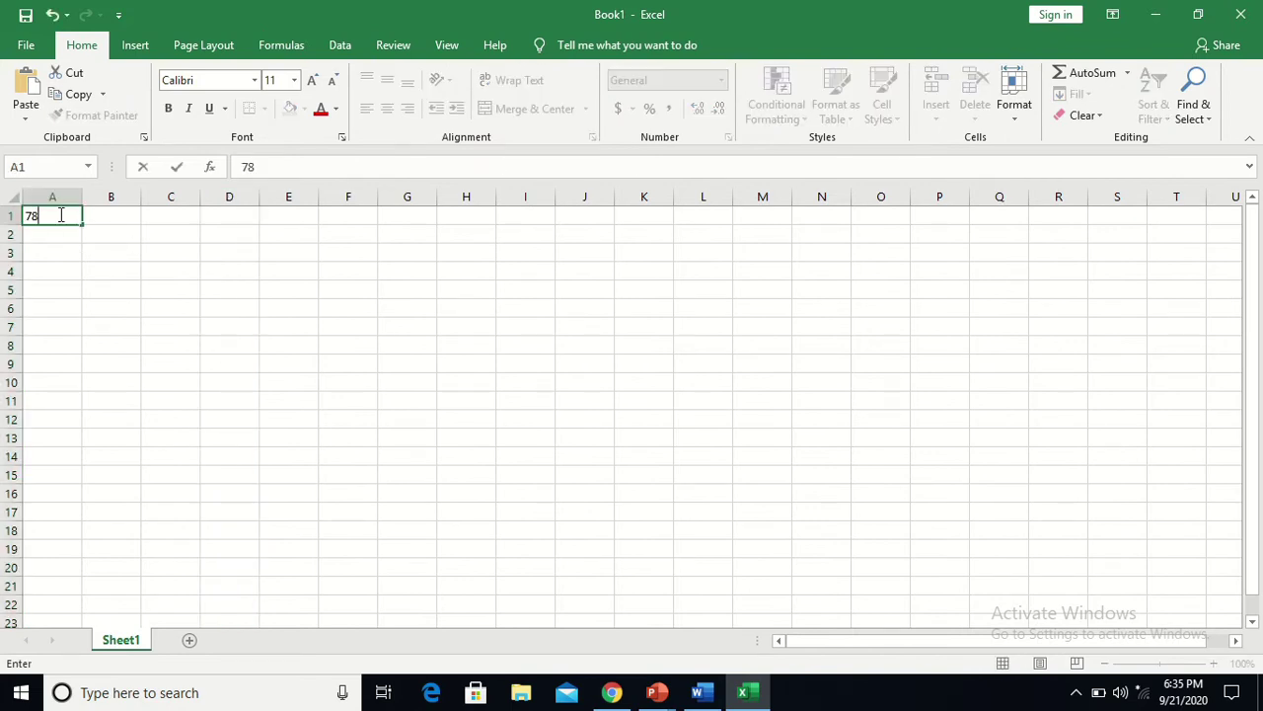
key(Return)
text(56)
key(Return)
text(15)
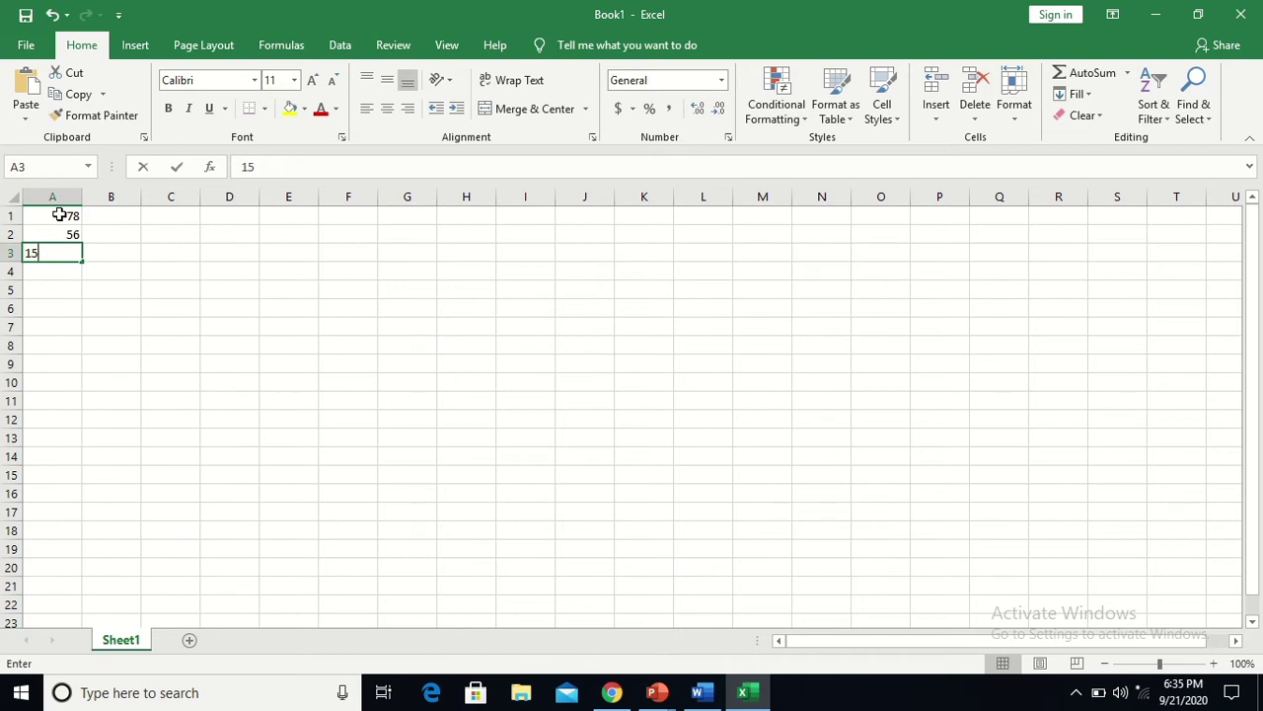
key(Return)
text(85)
key(Return)
text(542)
key(BackSpace)
key(Return)
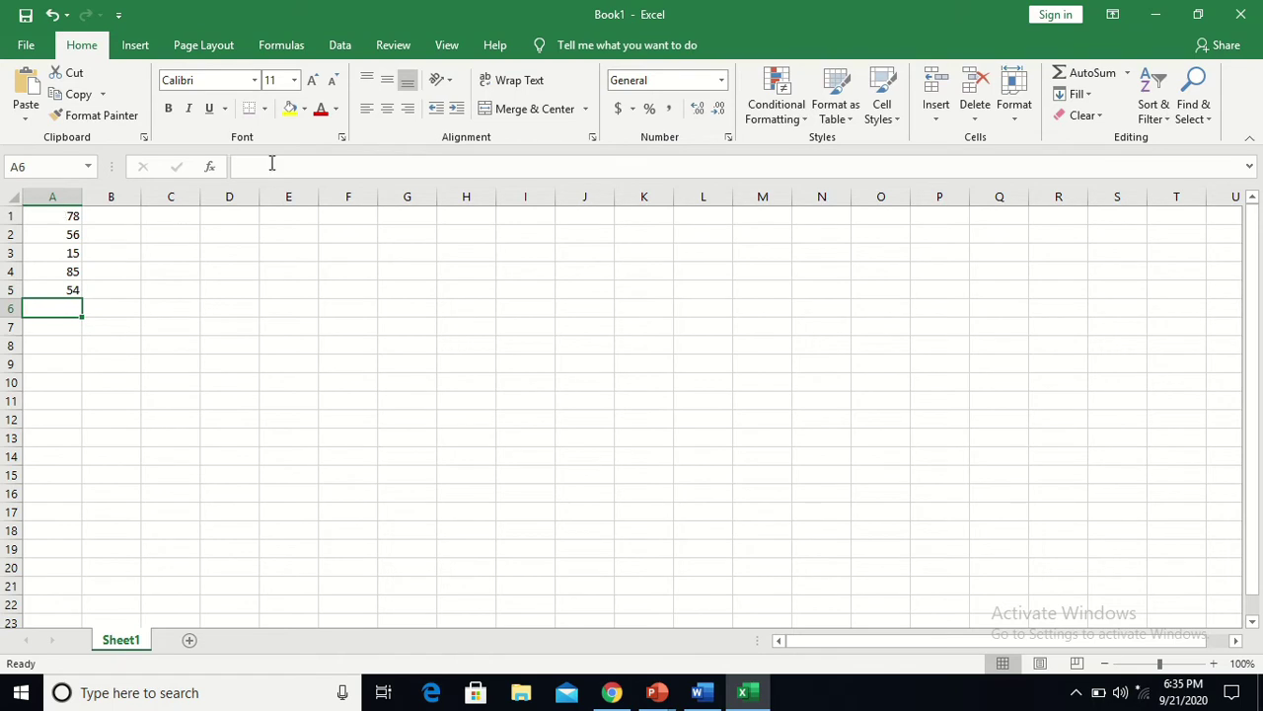
text(=)
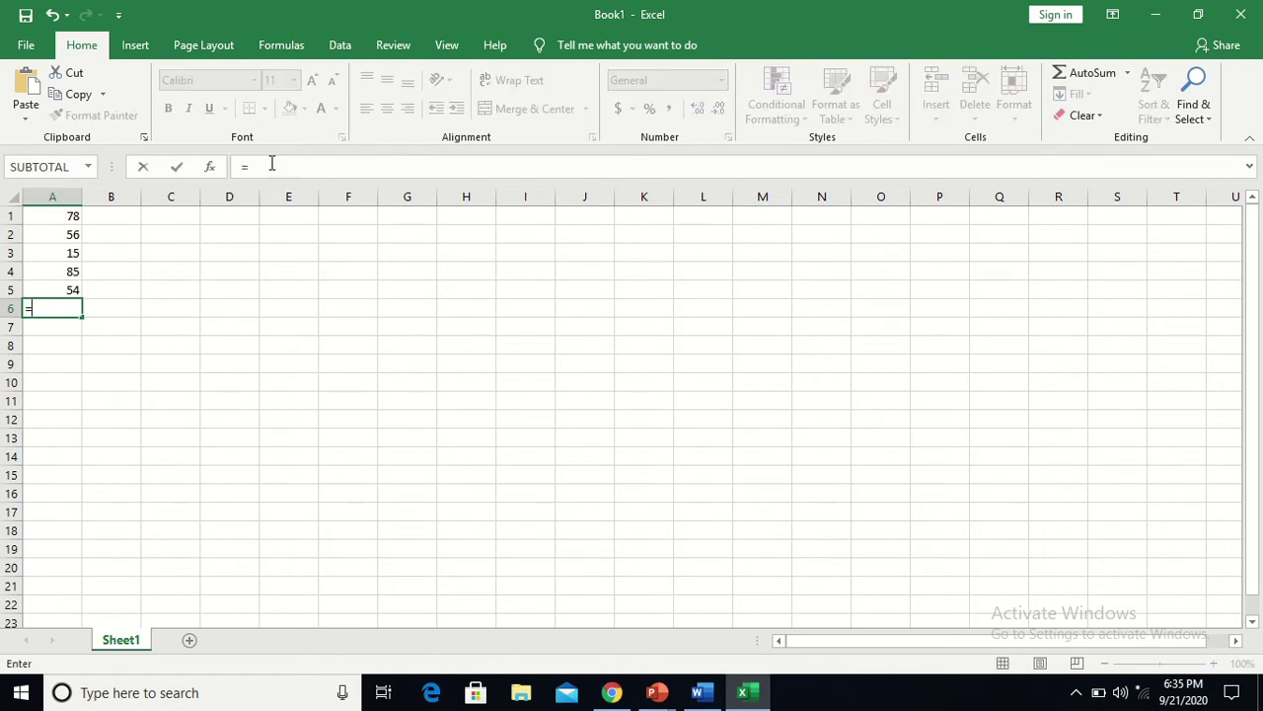
Use AutoSum from the Formulas tab to put =SUM(A1:A5) in A6, showing 288.
click(296, 45)
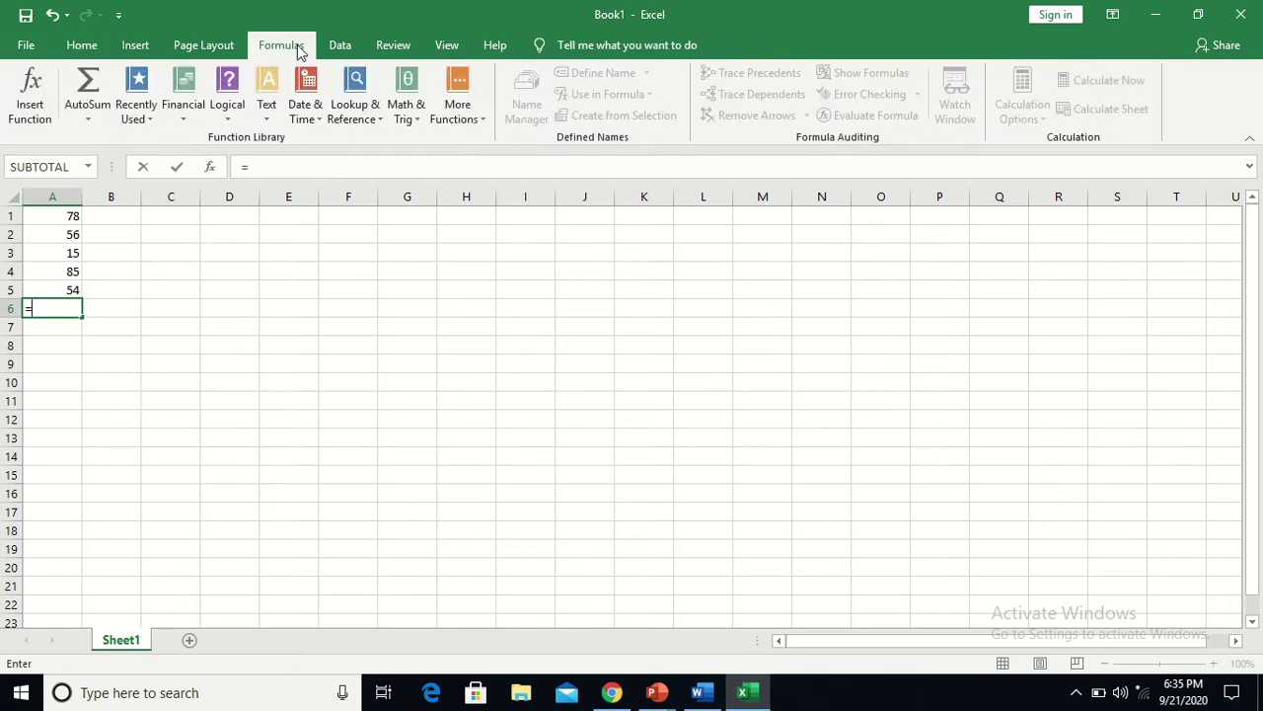
click(87, 120)
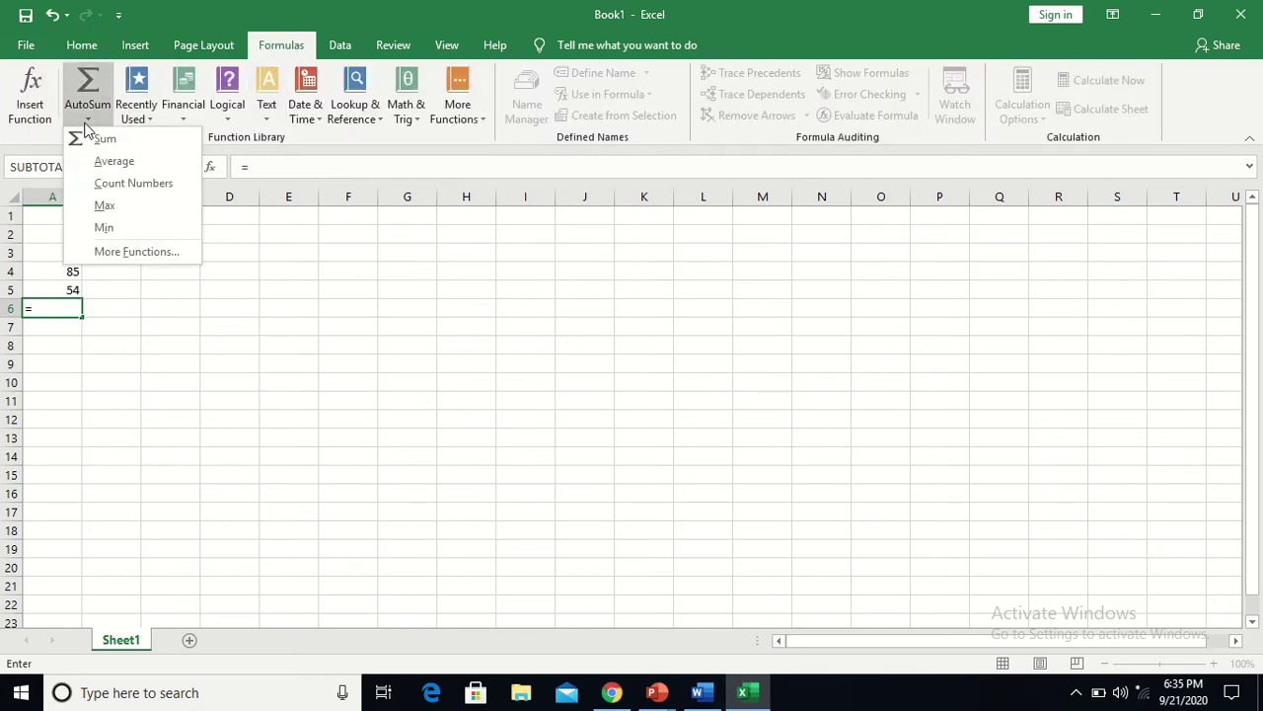
click(100, 144)
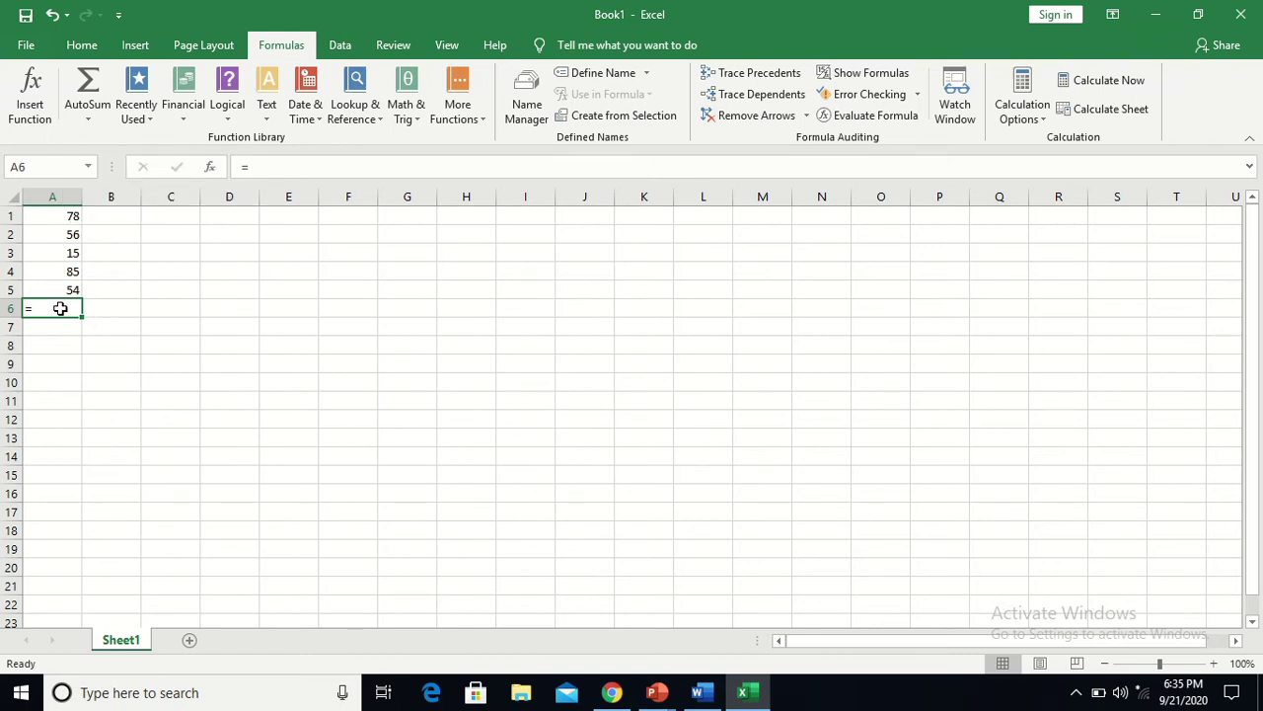
click(282, 169)
key(Escape)
click(87, 106)
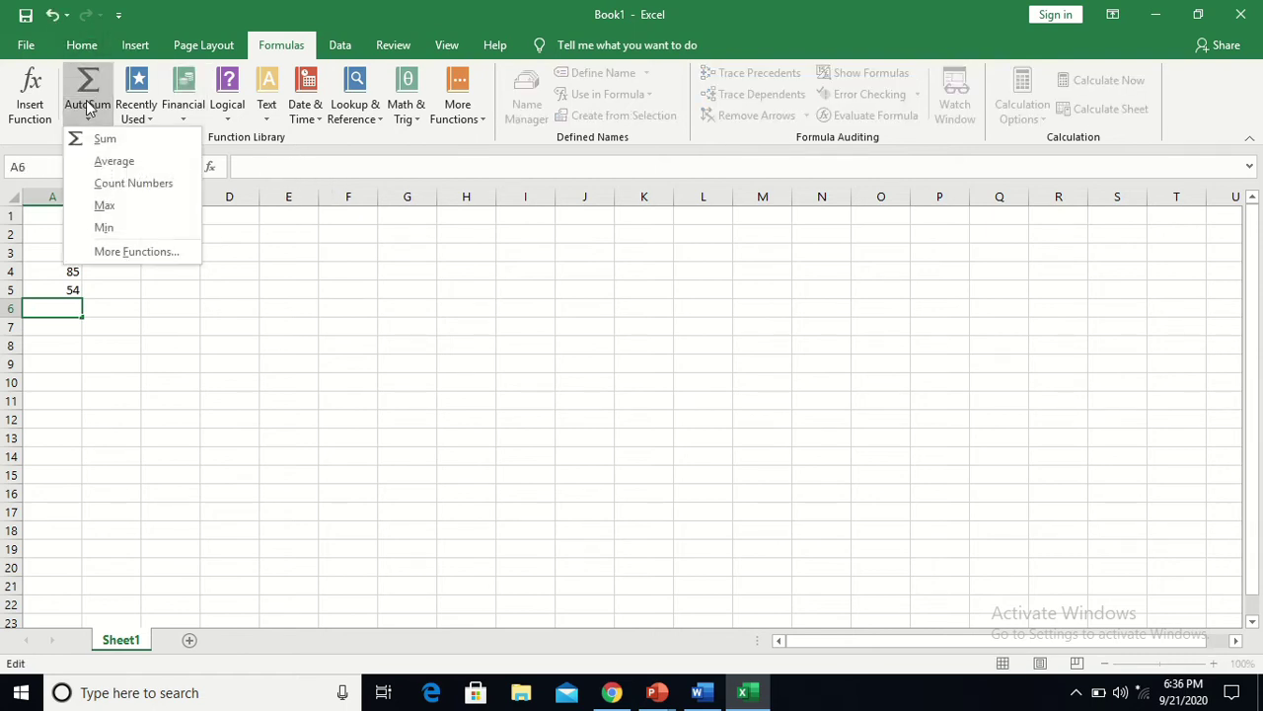
key(Escape)
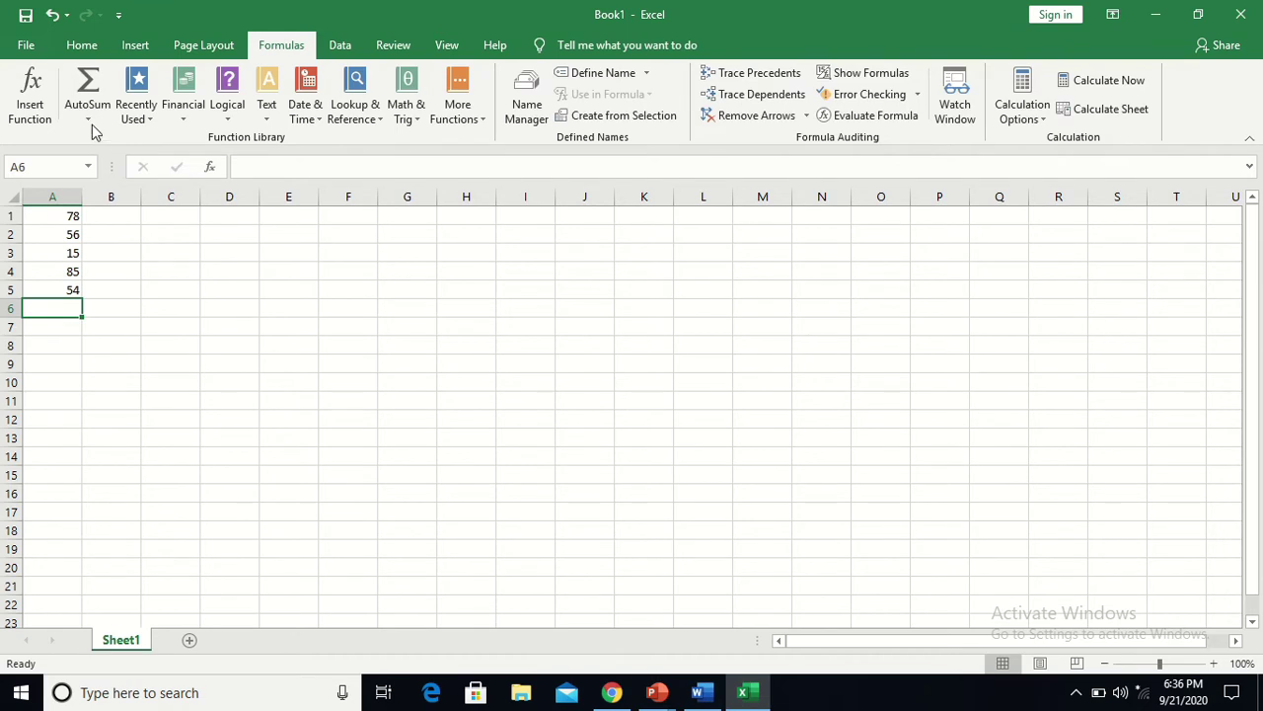
click(90, 85)
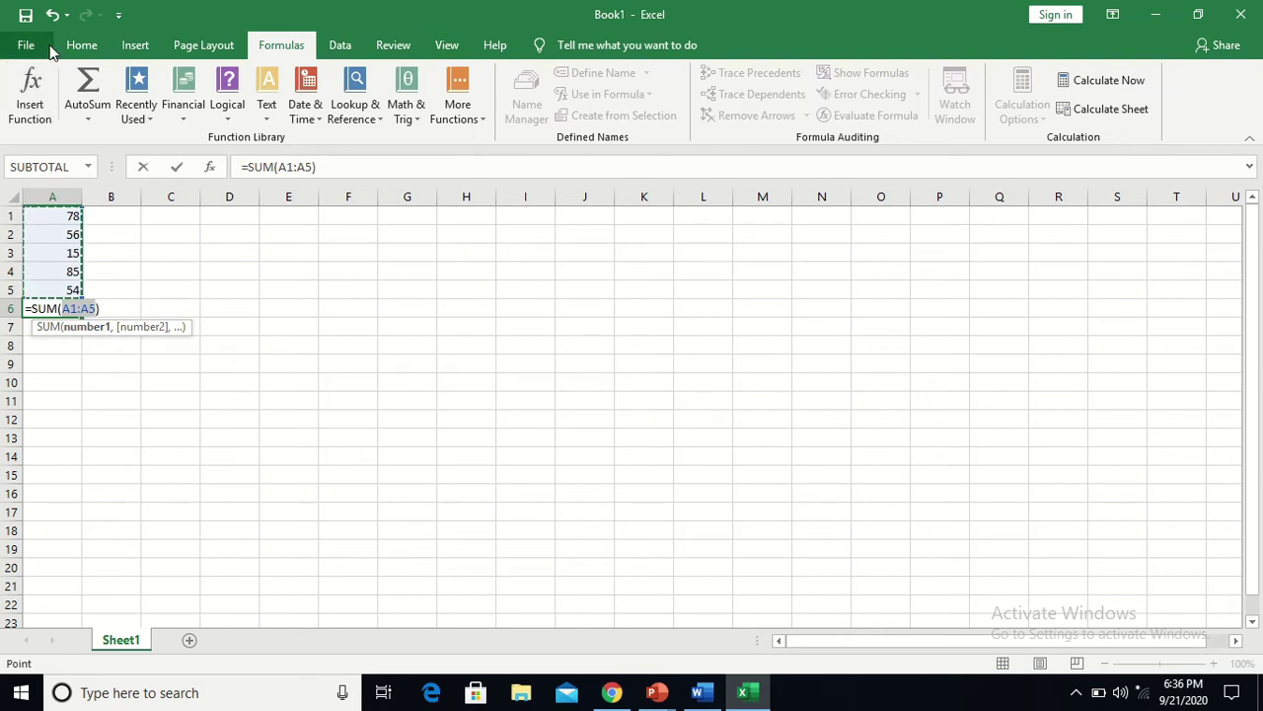
click(87, 54)
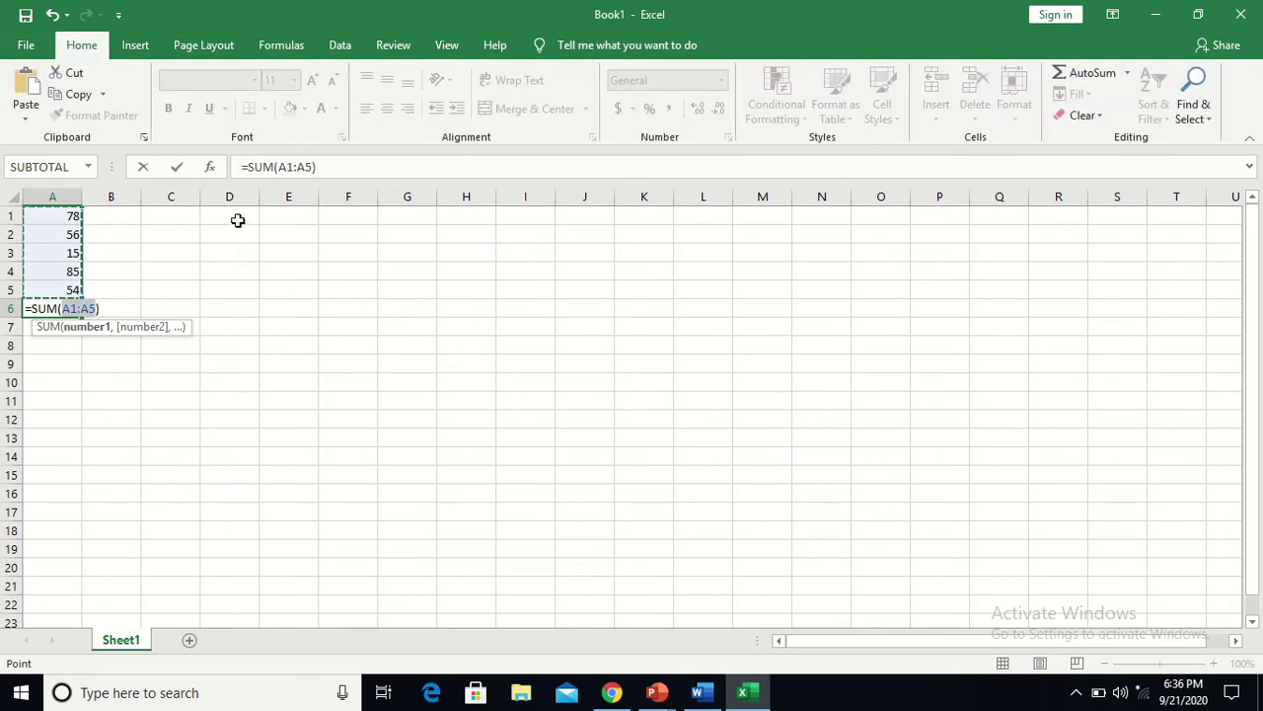
key(Return)
key(Up)
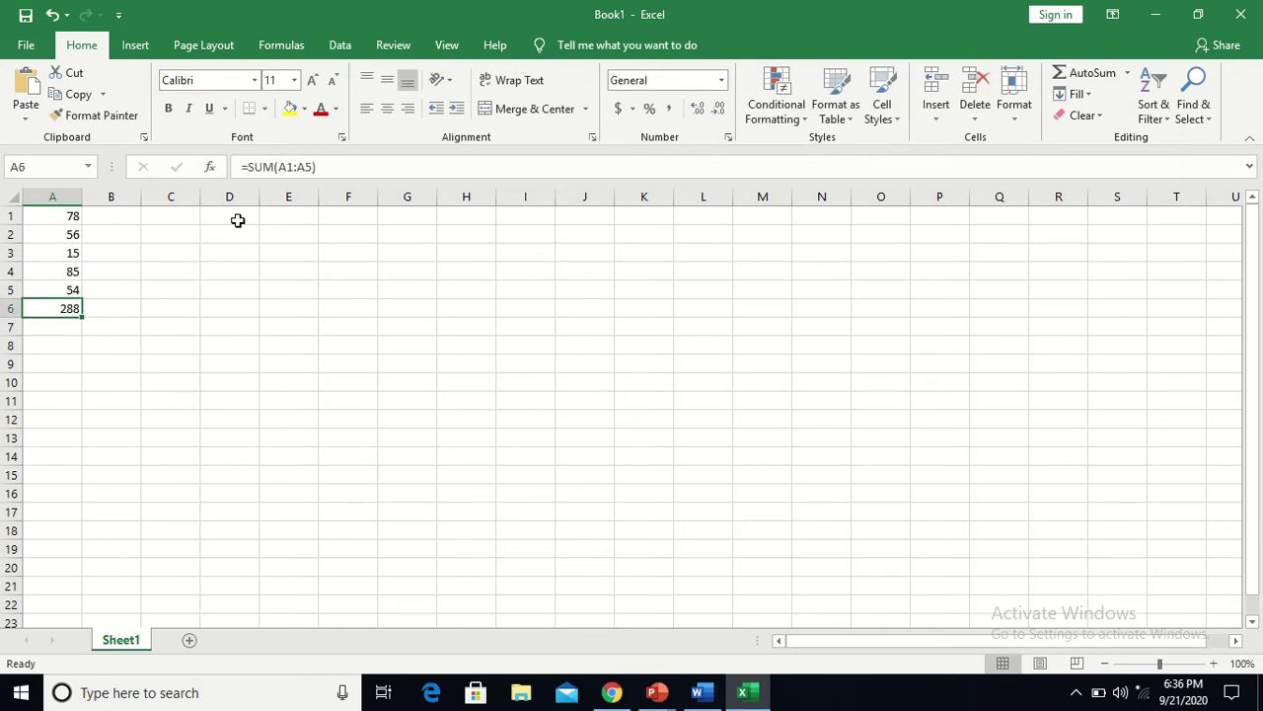
Raise the 288 total in A6 to font size 20 and switch to the Chrome functions PDF.
click(312, 81)
click(312, 81)
click(312, 81)
click(312, 81)
click(312, 81)
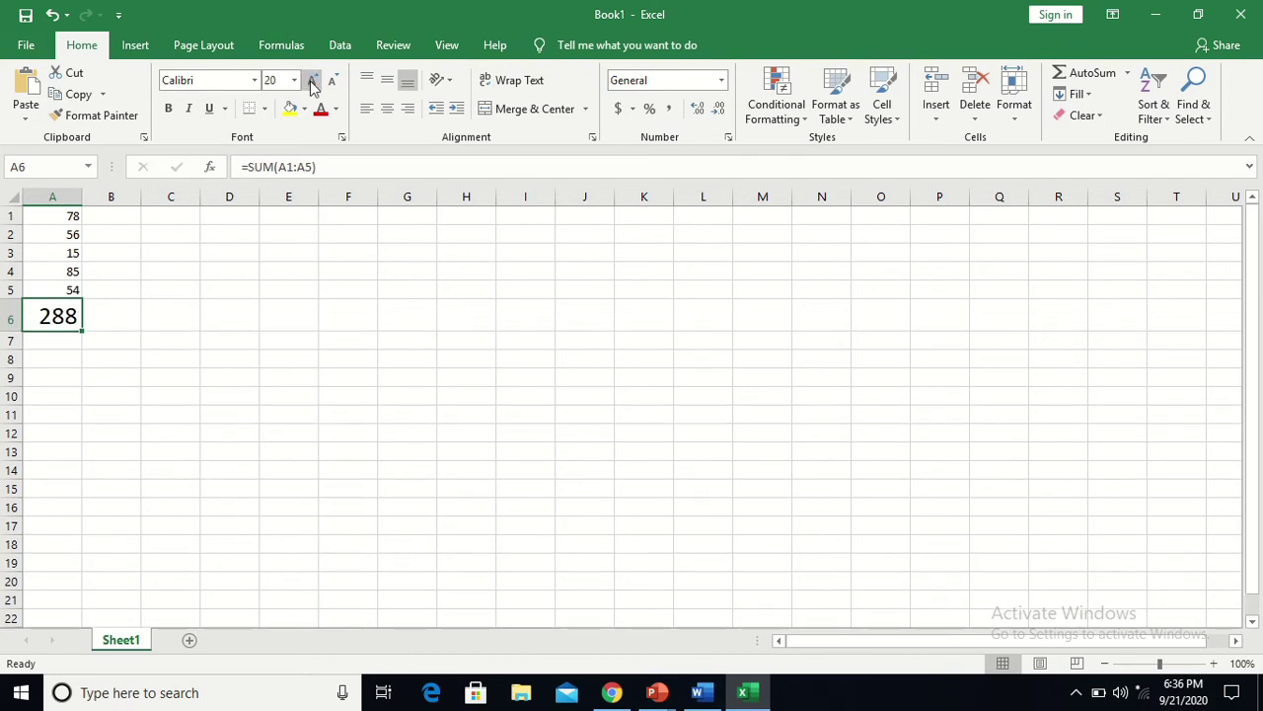
key(F2)
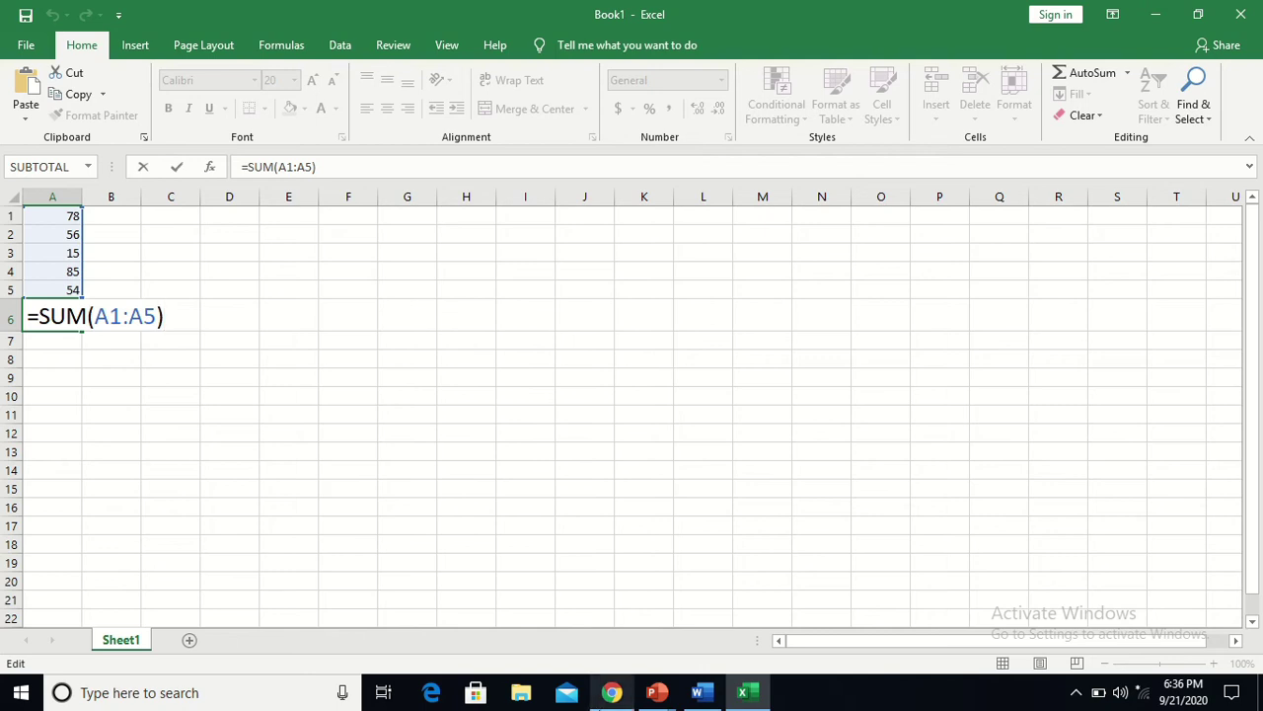
click(612, 696)
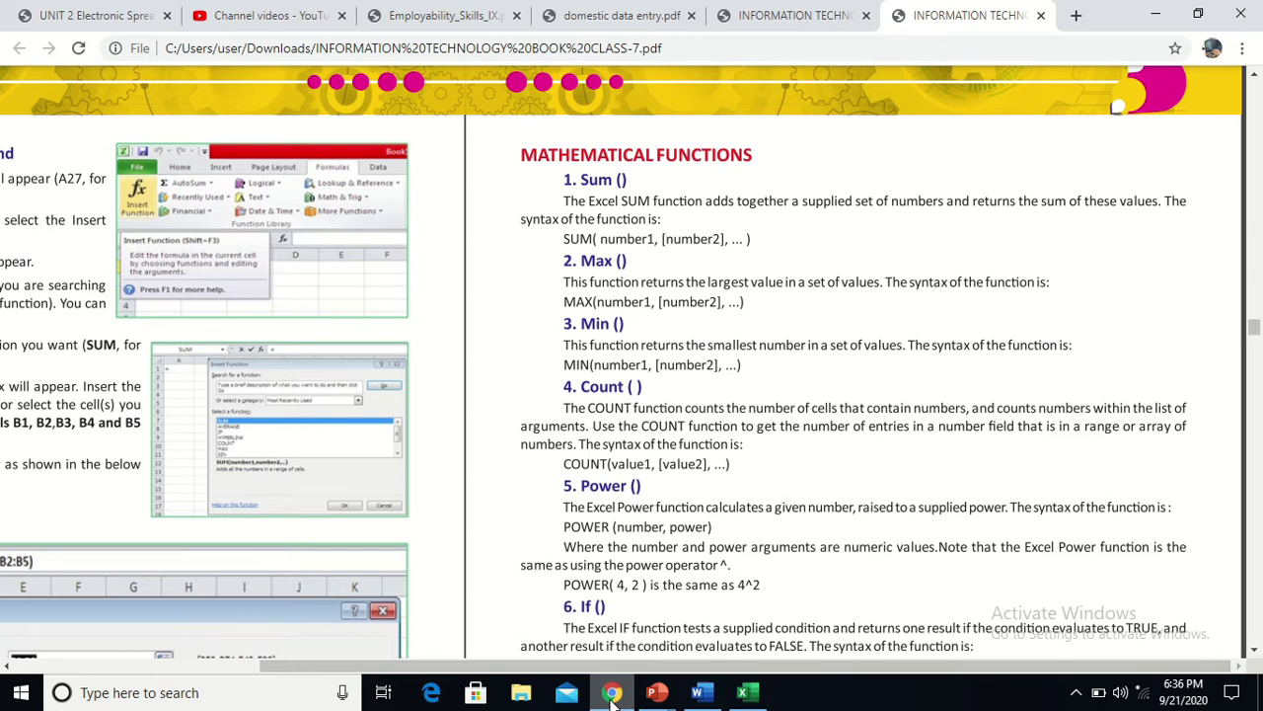
mouse_move(530, 37)
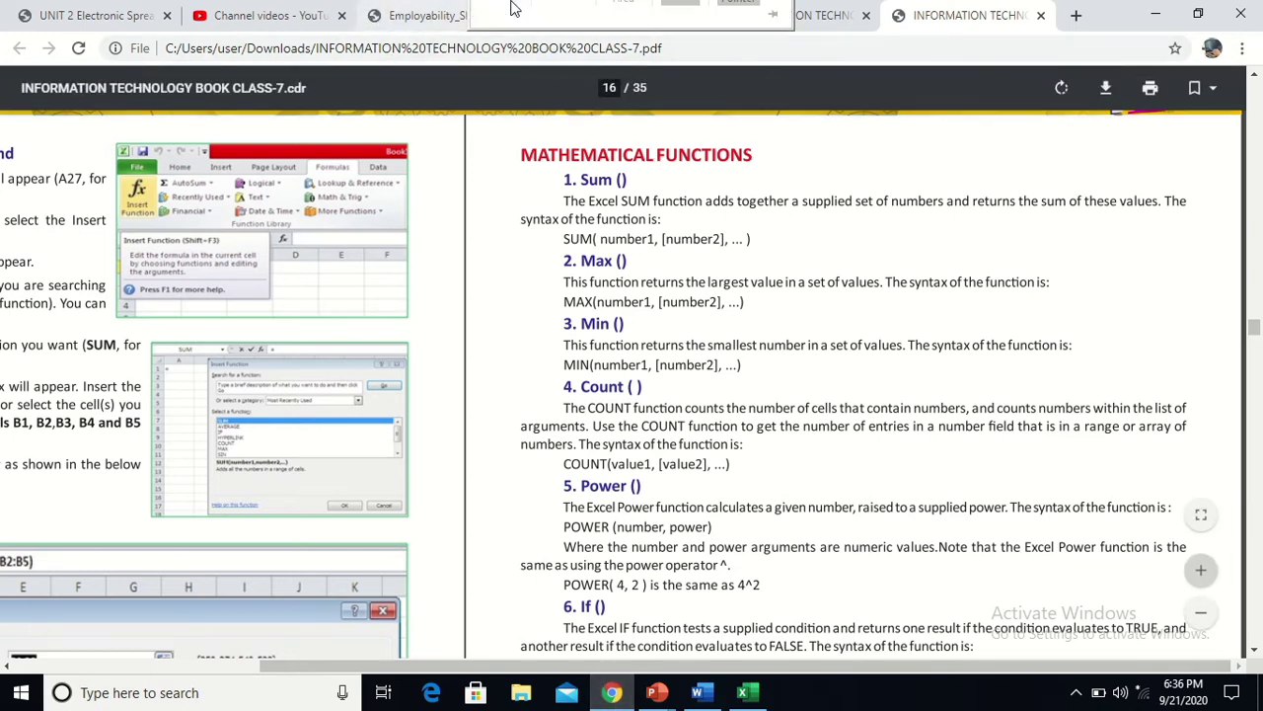
Switch from the Chrome PDF back to the Excel workbook Book1.
click(505, 54)
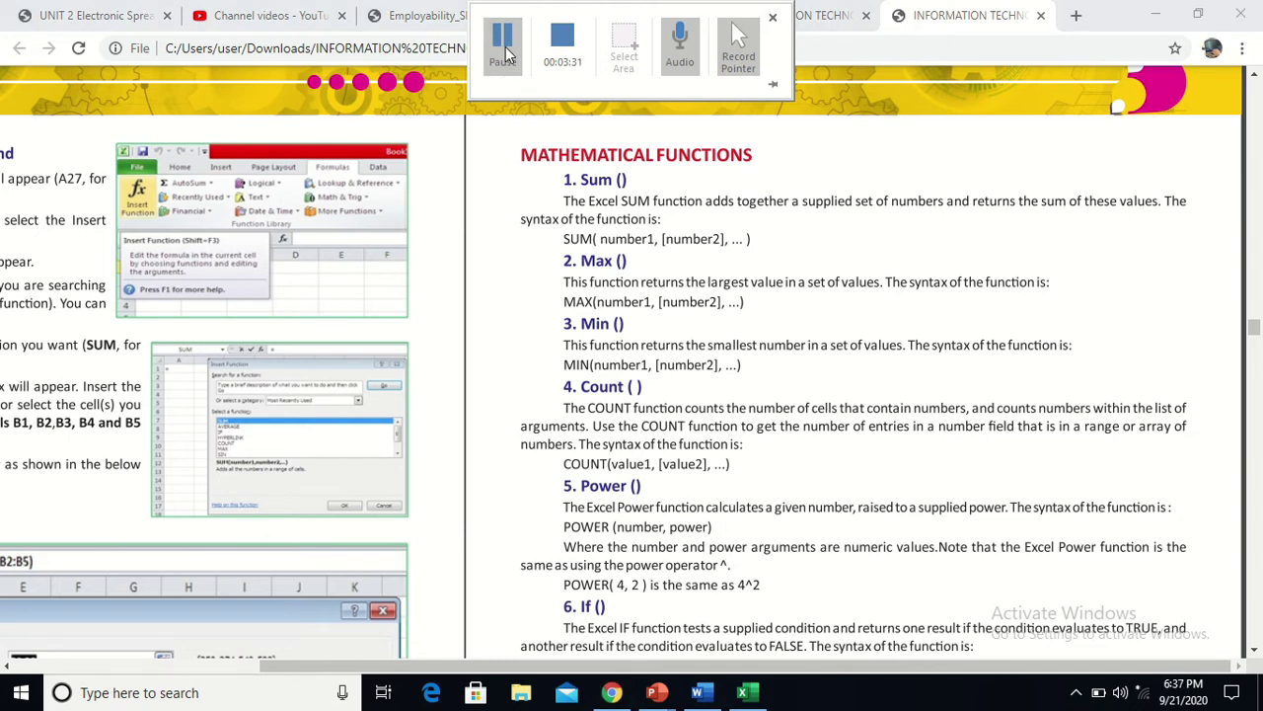
click(745, 696)
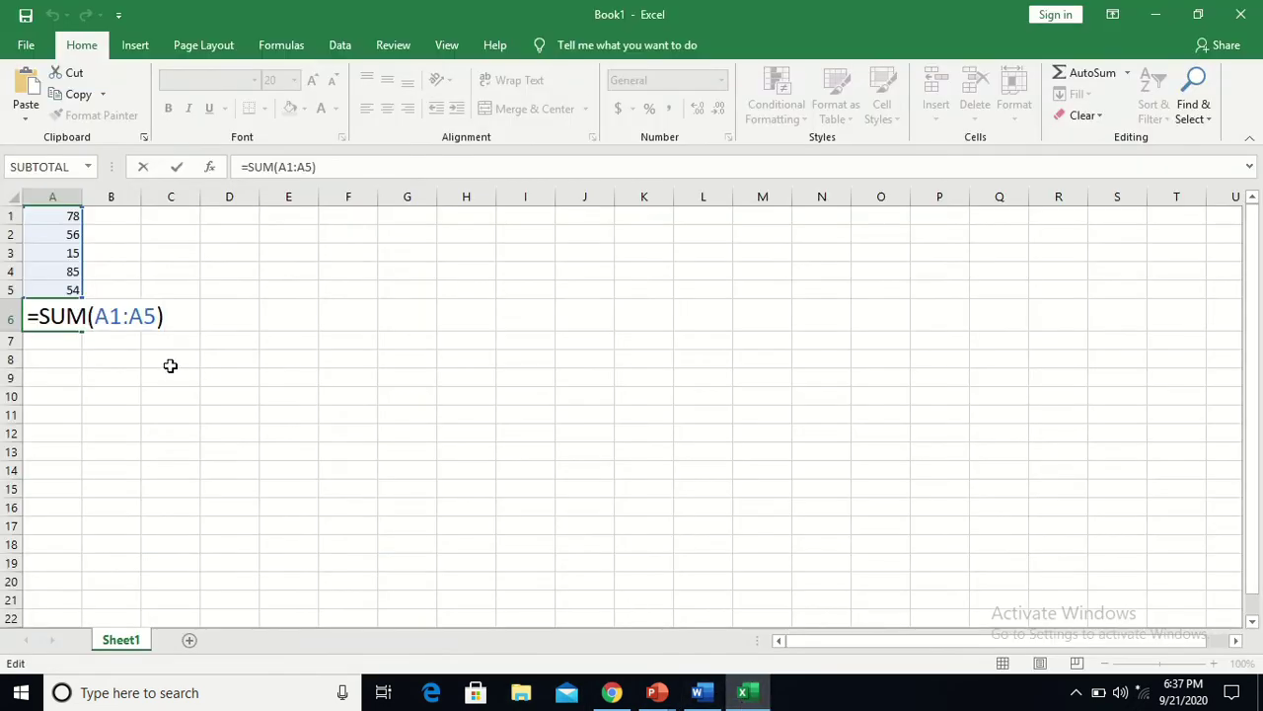
Confirm the A6 sum and enlarge cell A7's font to size 36.
key(Return)
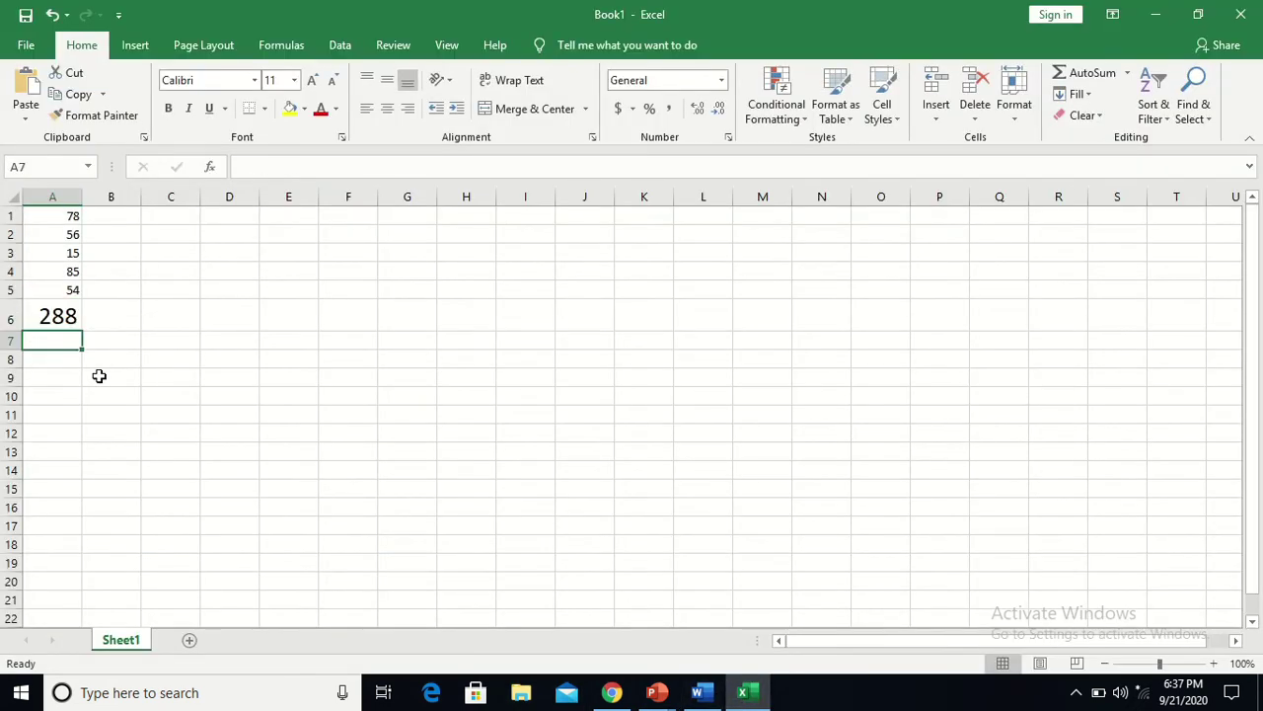
key(Up)
key(Down)
click(314, 82)
click(313, 81)
click(313, 81)
click(313, 81)
click(313, 81)
click(313, 81)
click(313, 81)
Enter =MAX(A1:A5) in A7, showing 85, and start =MIN(A1:A5) in A8.
text(=)
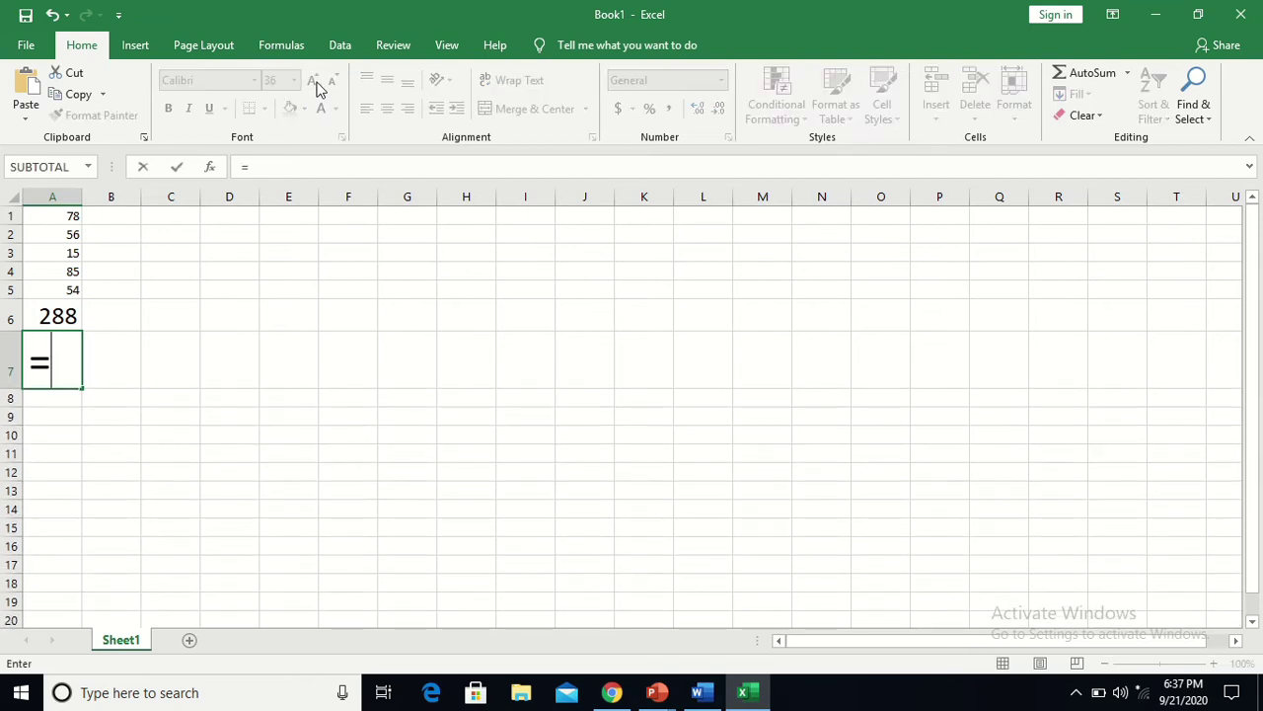
text(max)
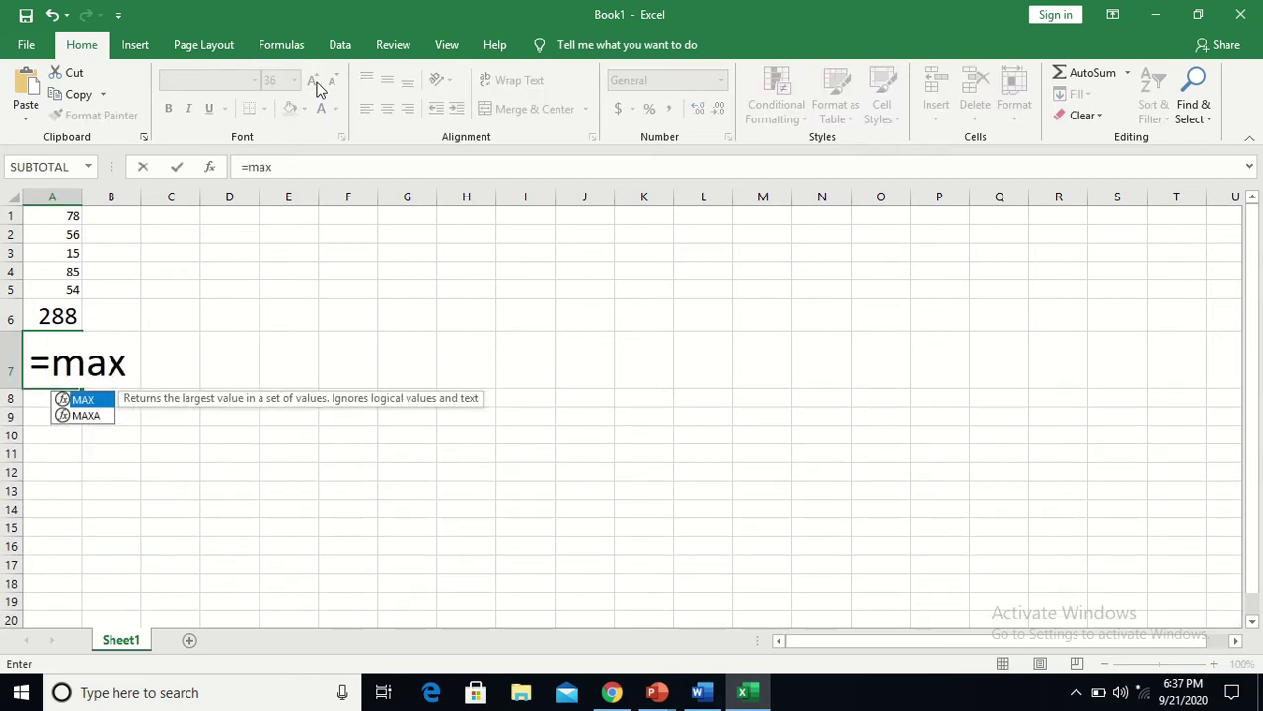
text(()
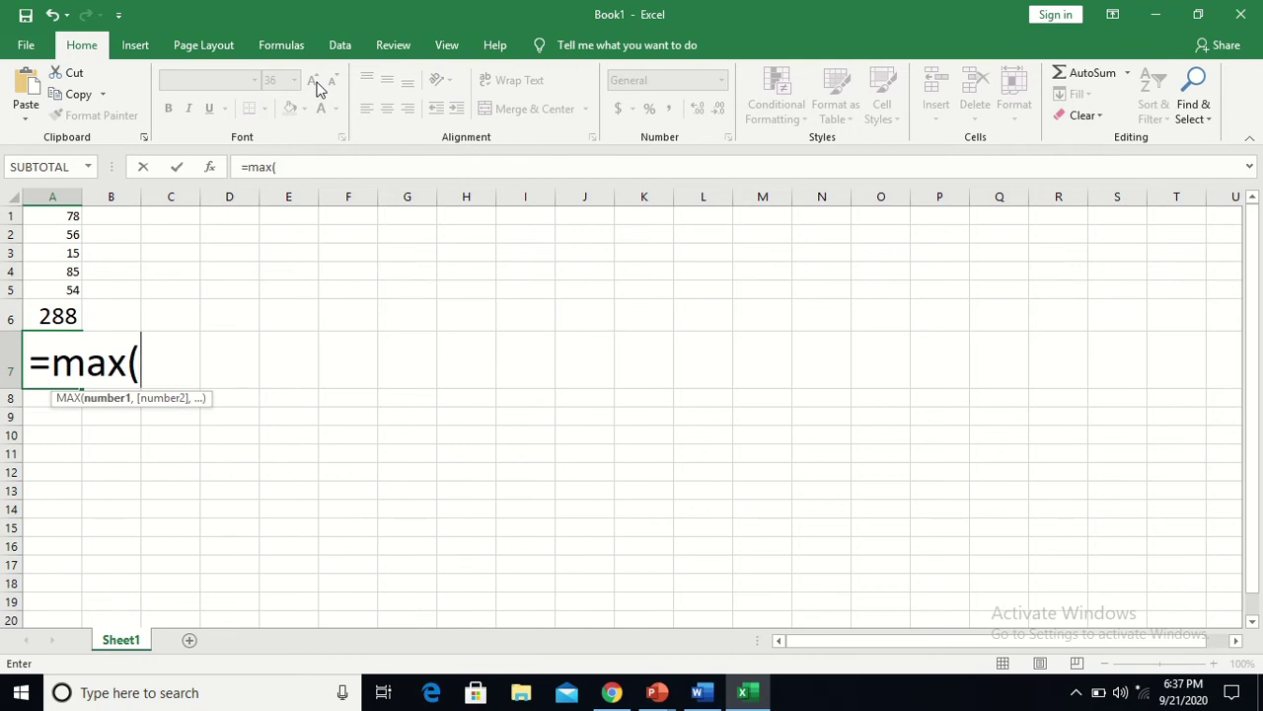
text(a1)
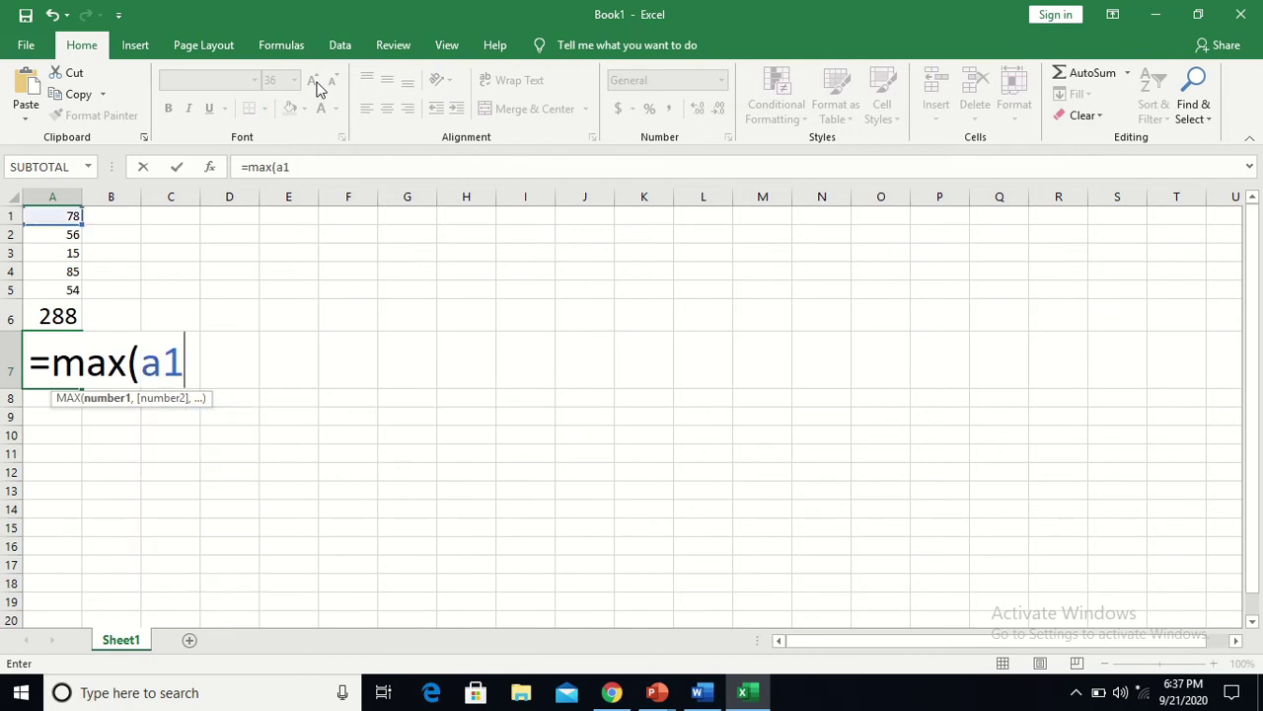
text(:)
text(a5)
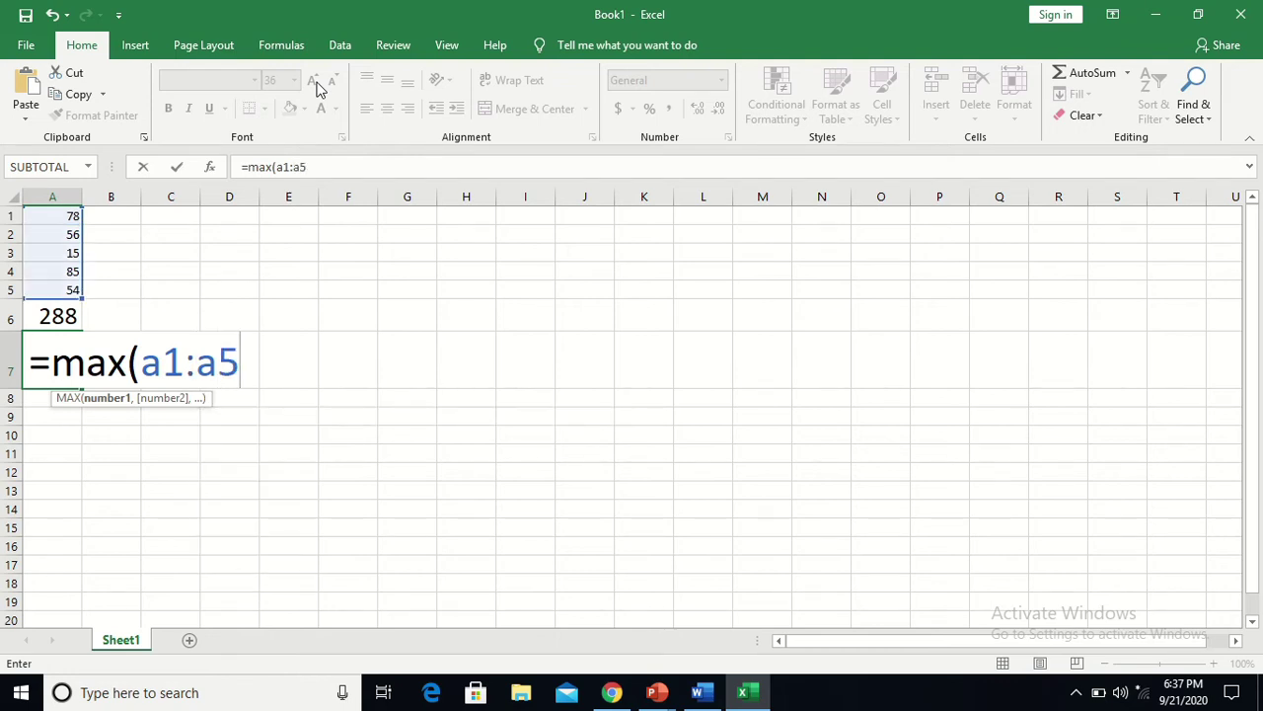
text())
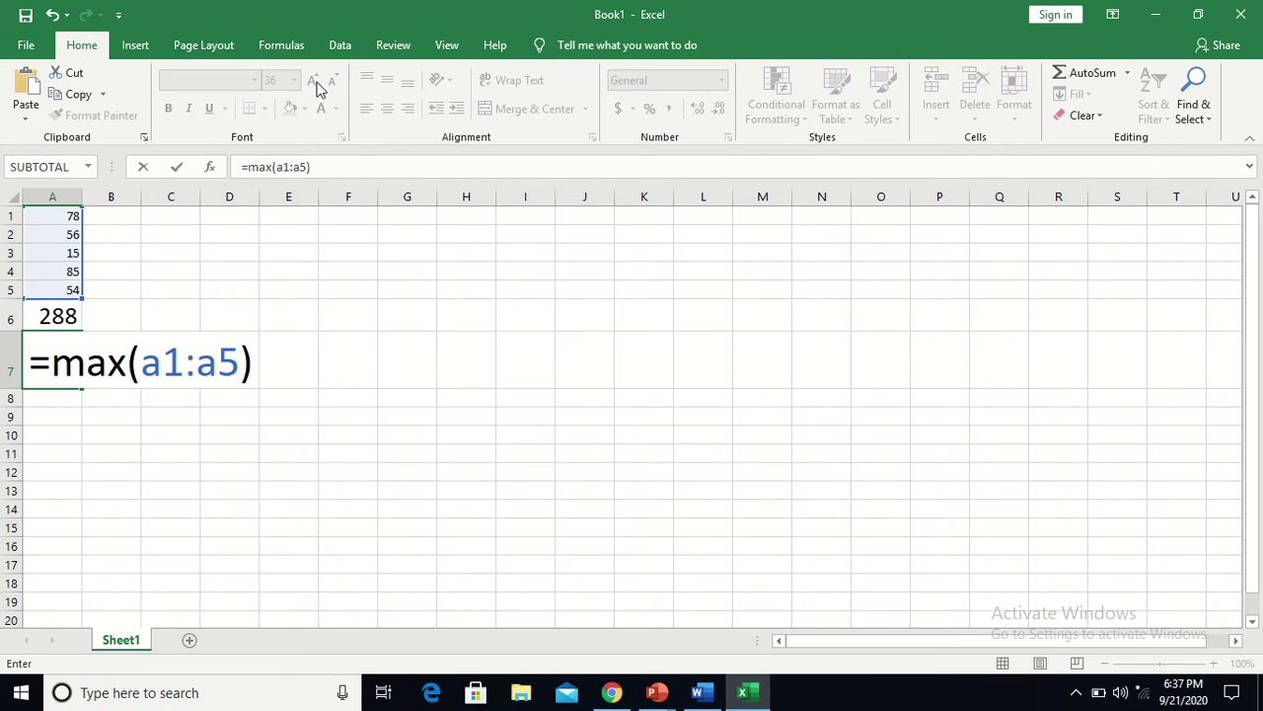
key(ctrl+Return)
key(Return)
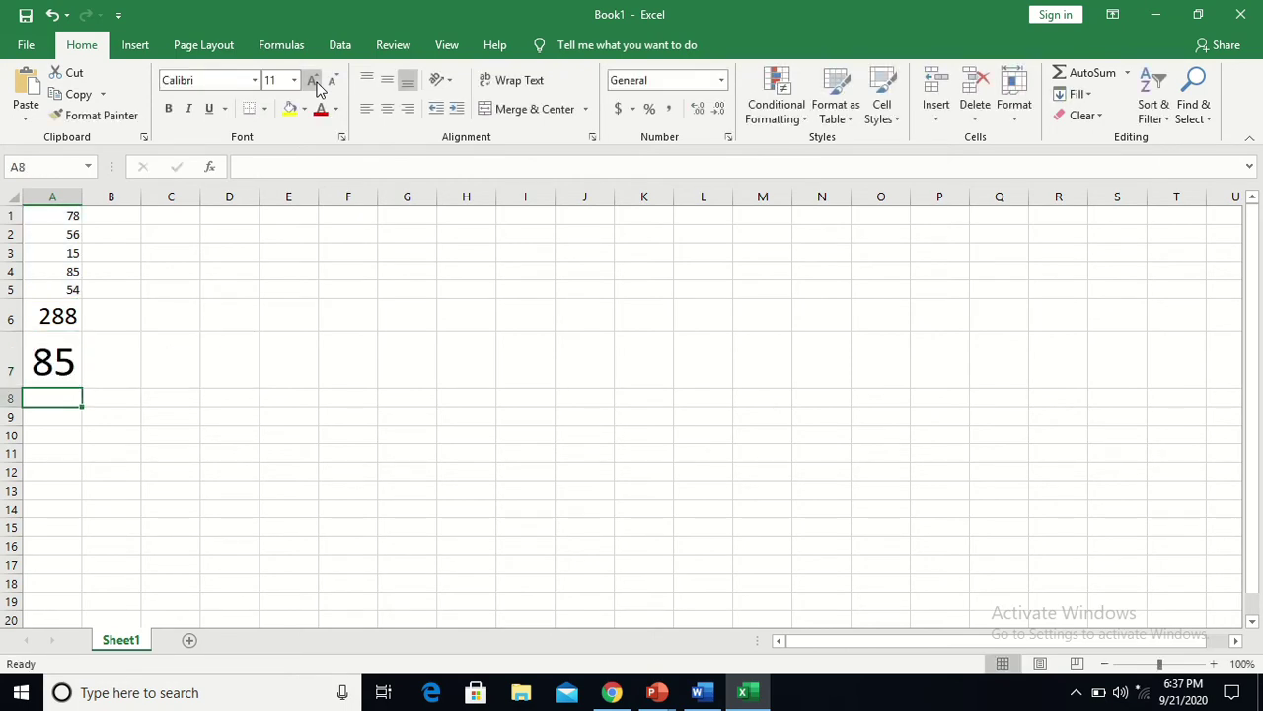
text(=min)
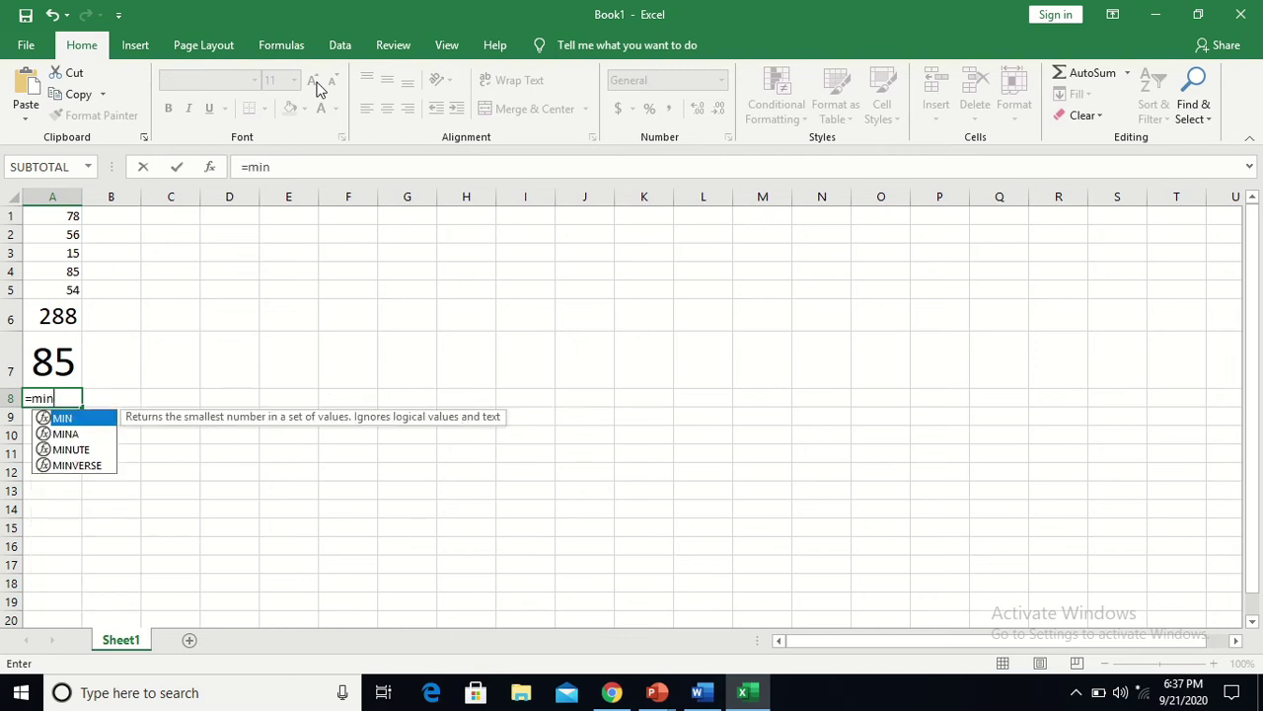
text((a1:a)
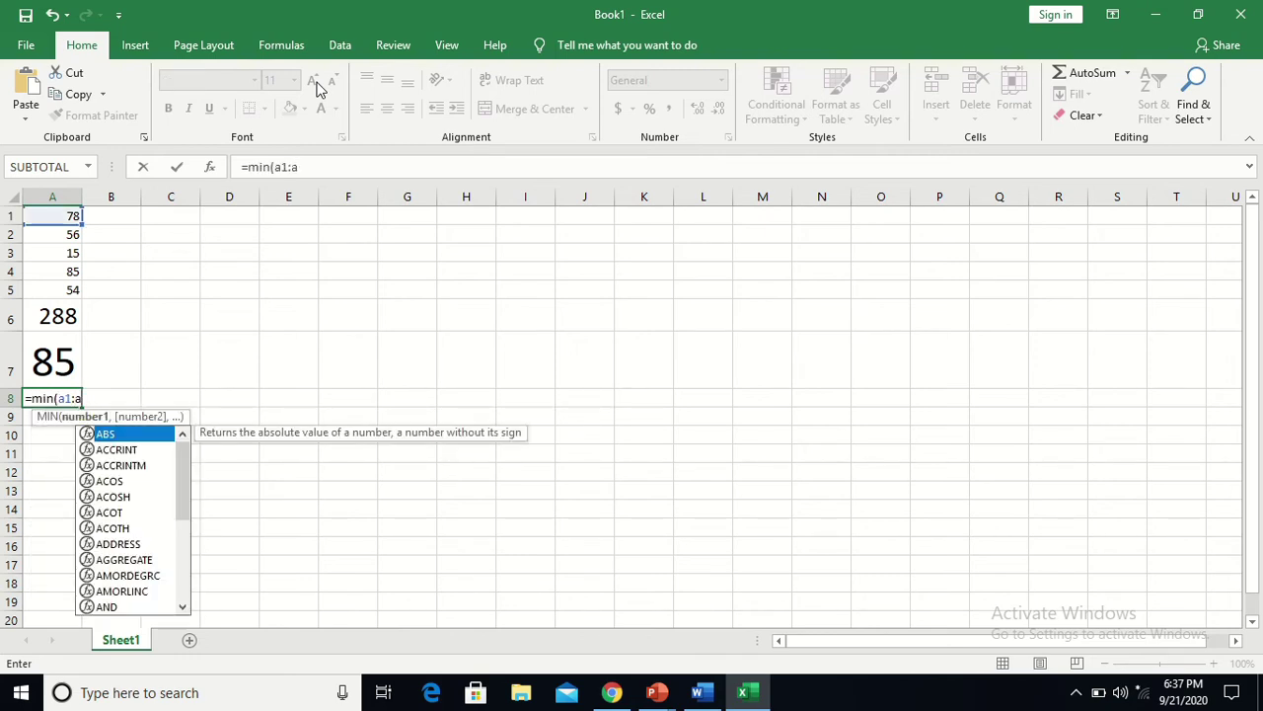
text(5))
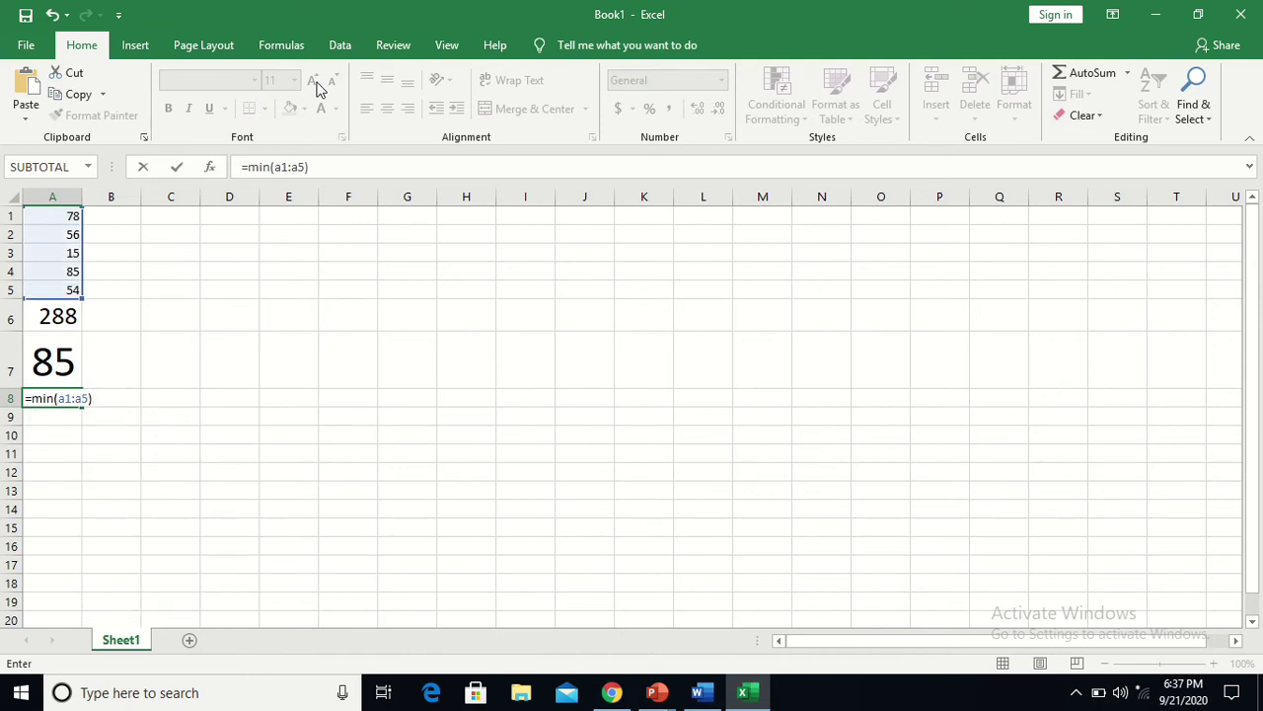
Confirm =MIN(A1:A5) in A8, showing 15, and Format Painter A7's size-36 formatting onto it.
key(Return)
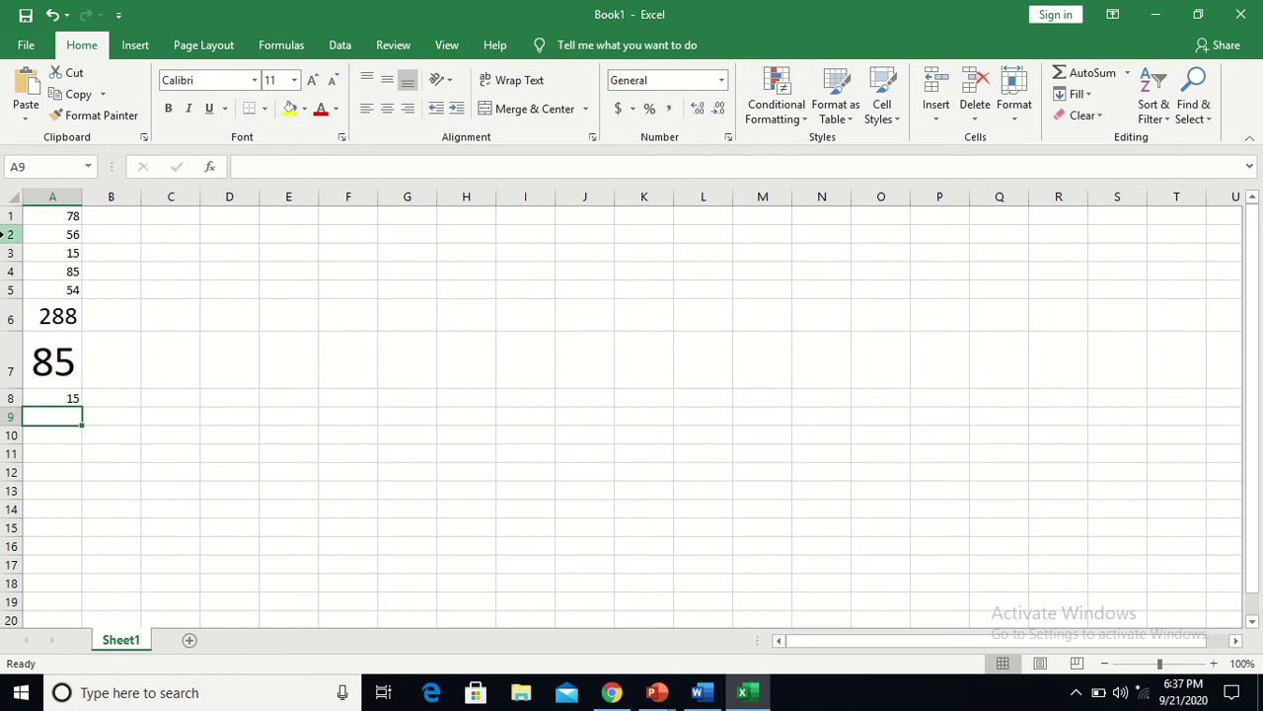
click(61, 371)
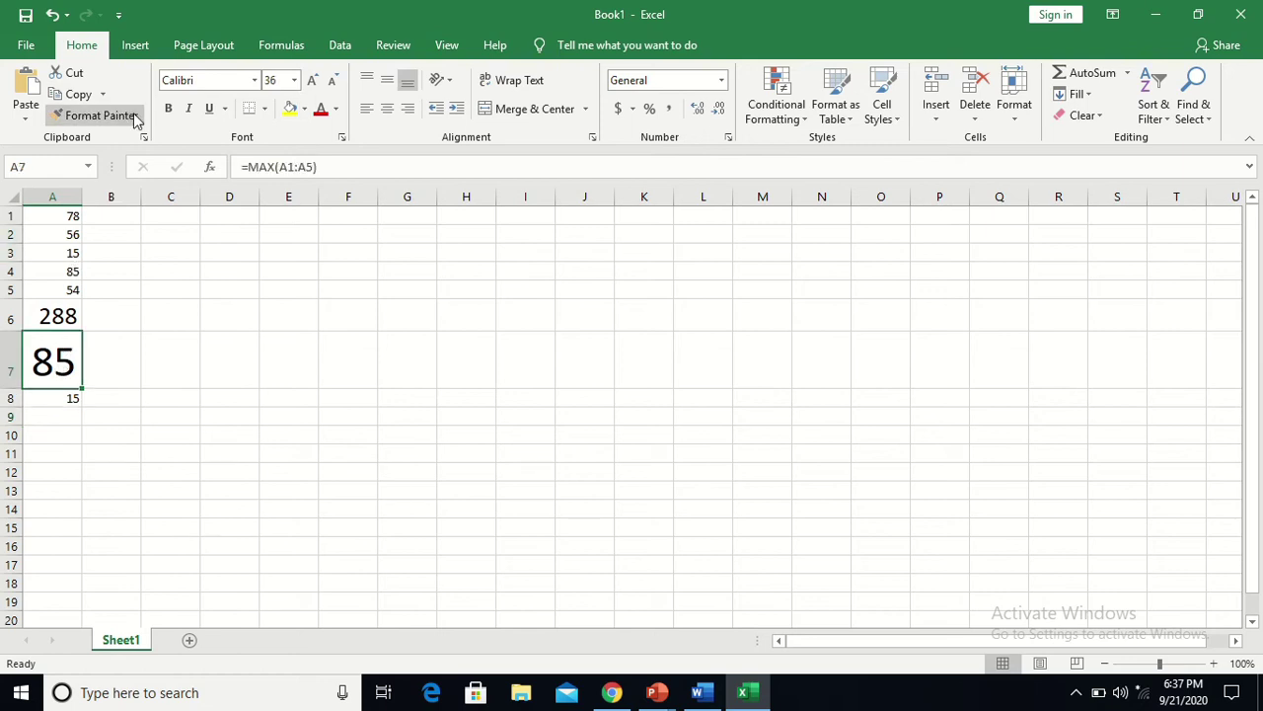
click(99, 115)
click(59, 399)
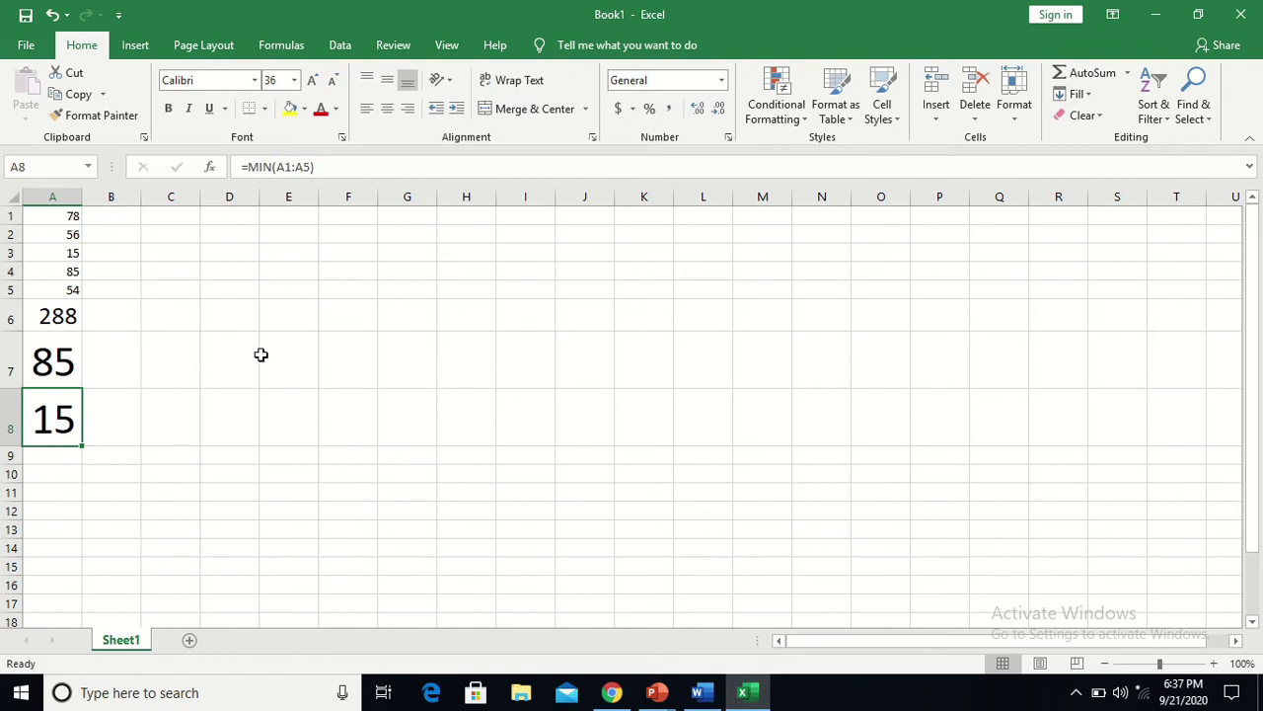
click(342, 368)
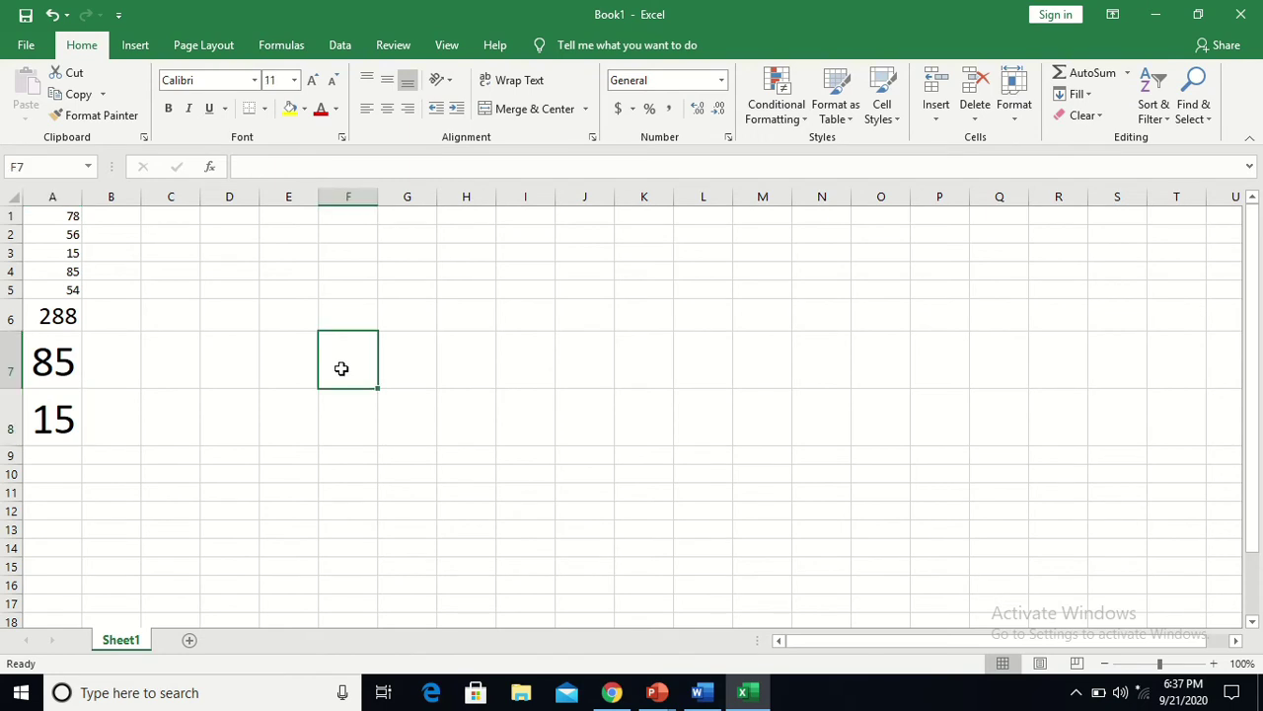
Enter =POWER(7,2) in F7, showing 49, and copy A7's size-36 formatting onto it.
text(=power()
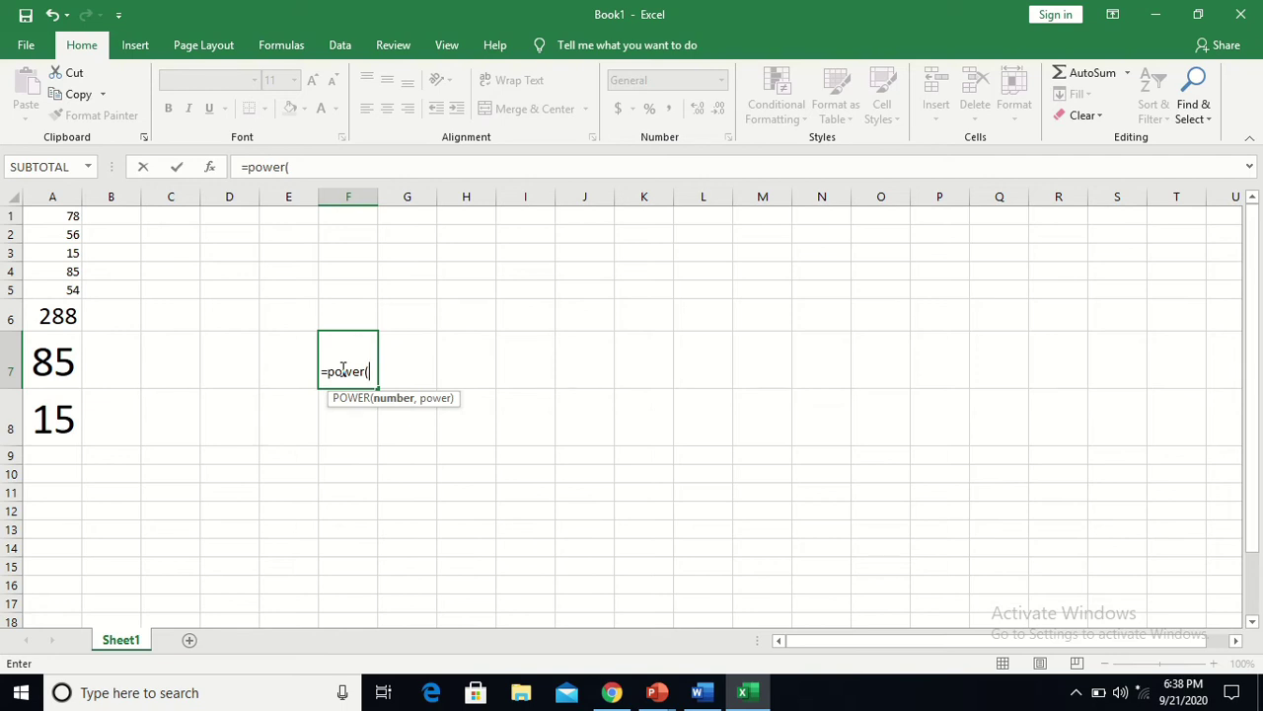
text(7)
text(,2)
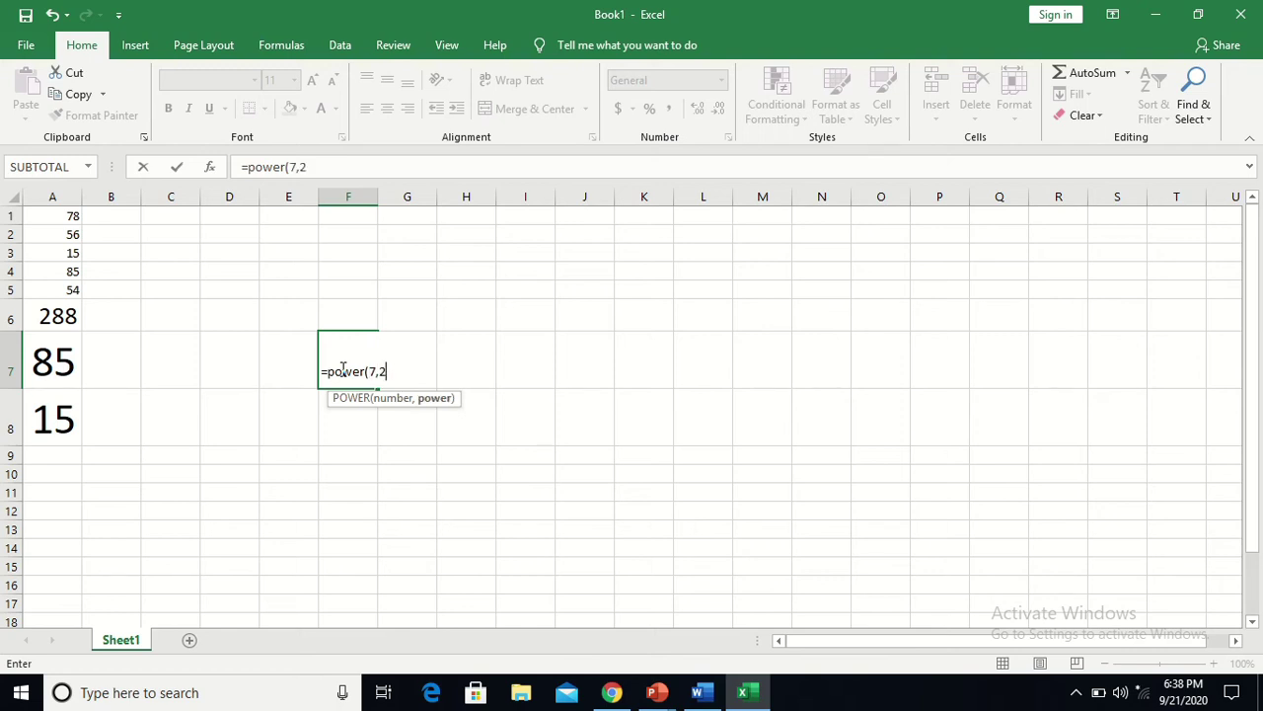
text())
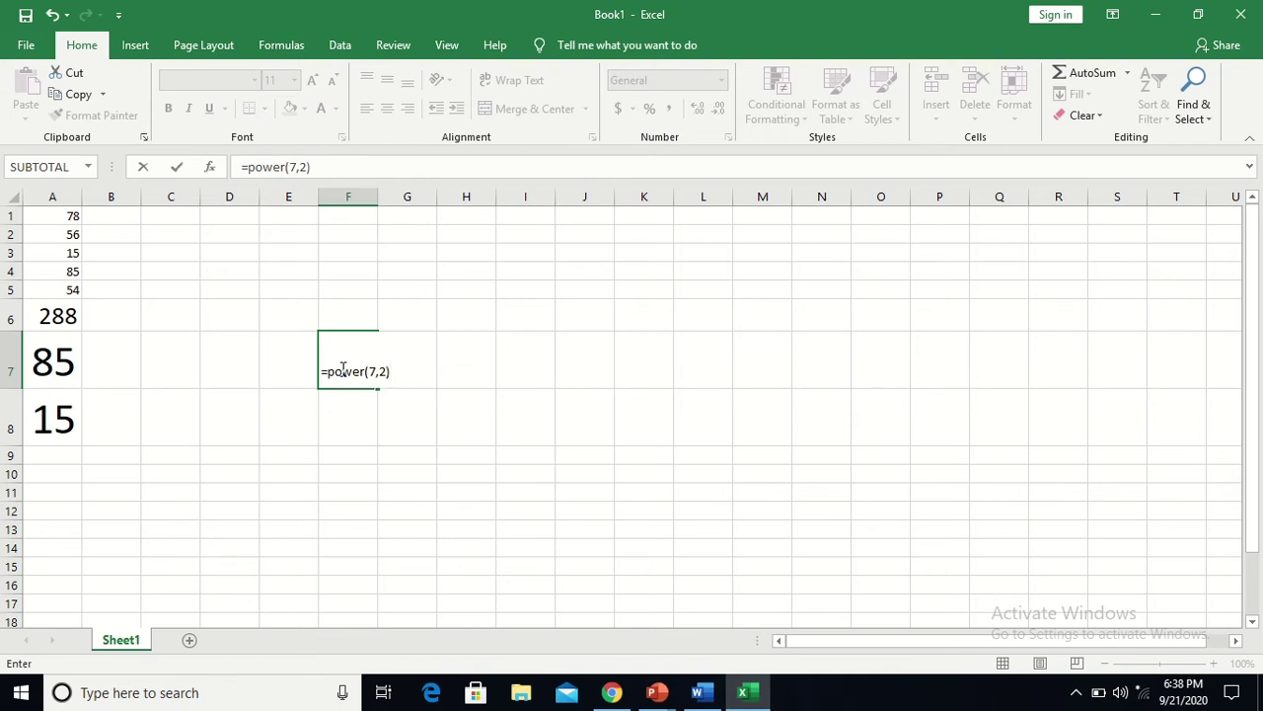
key(Return)
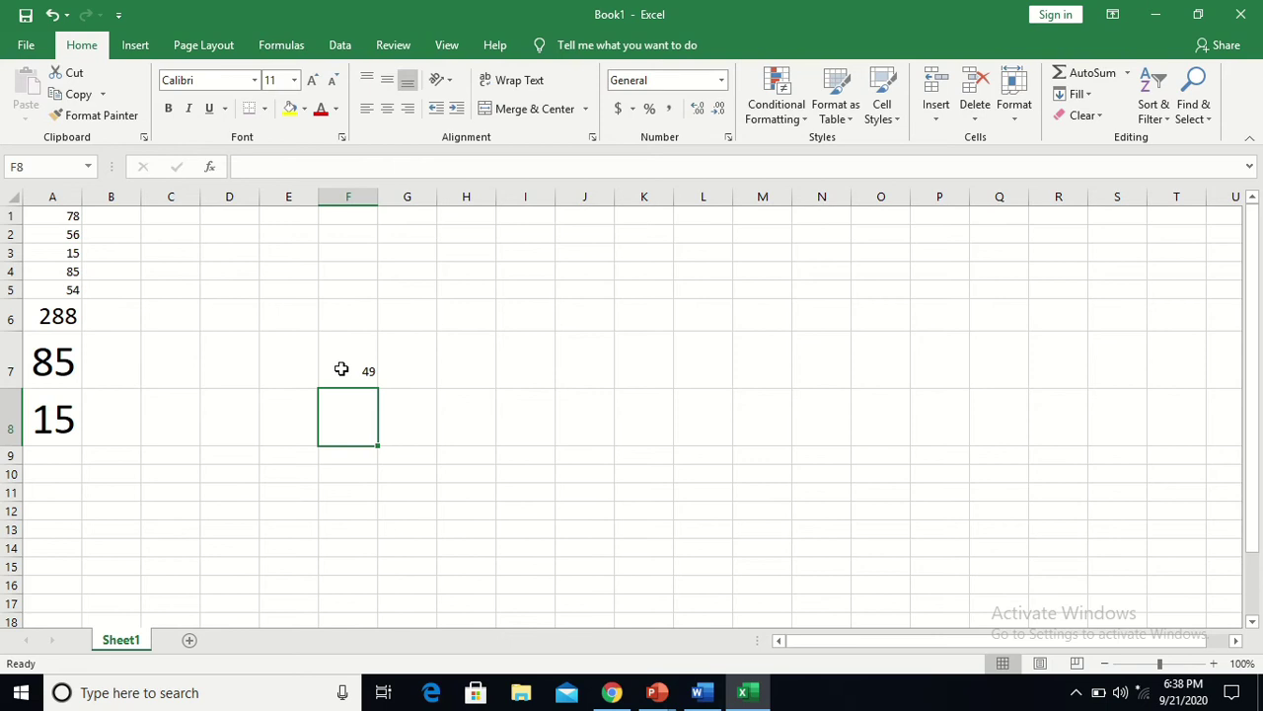
click(39, 341)
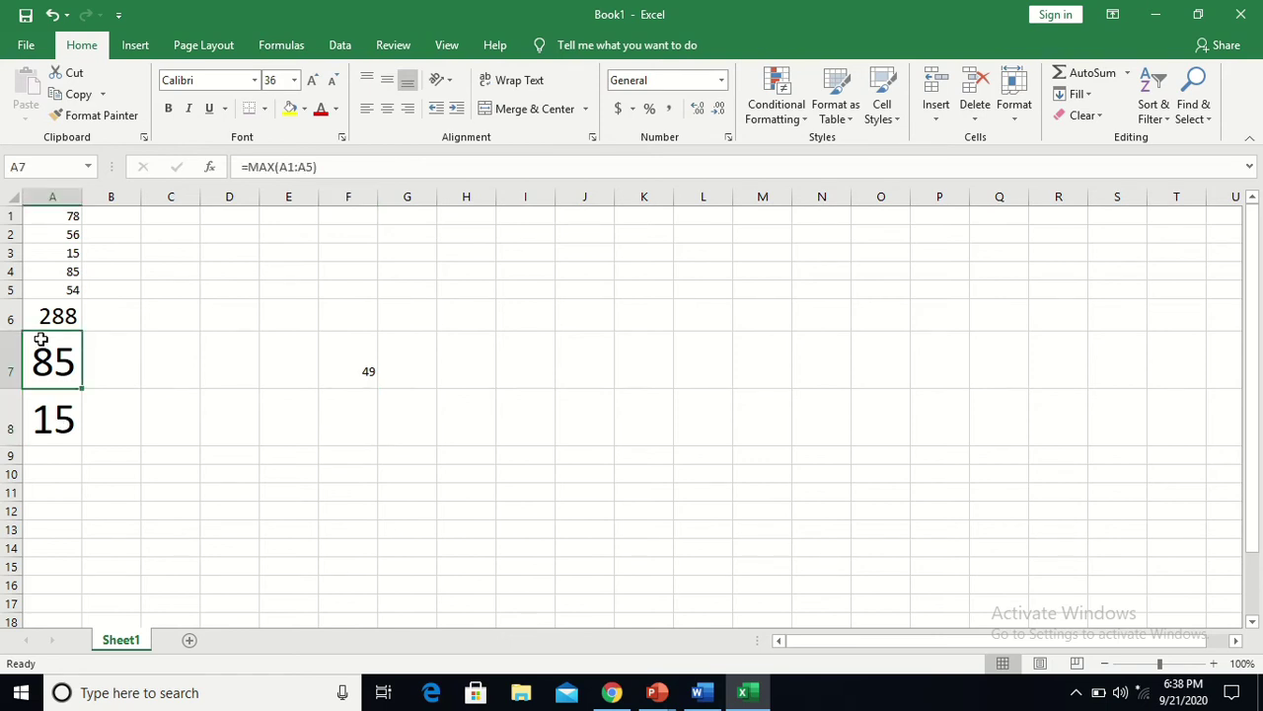
click(96, 115)
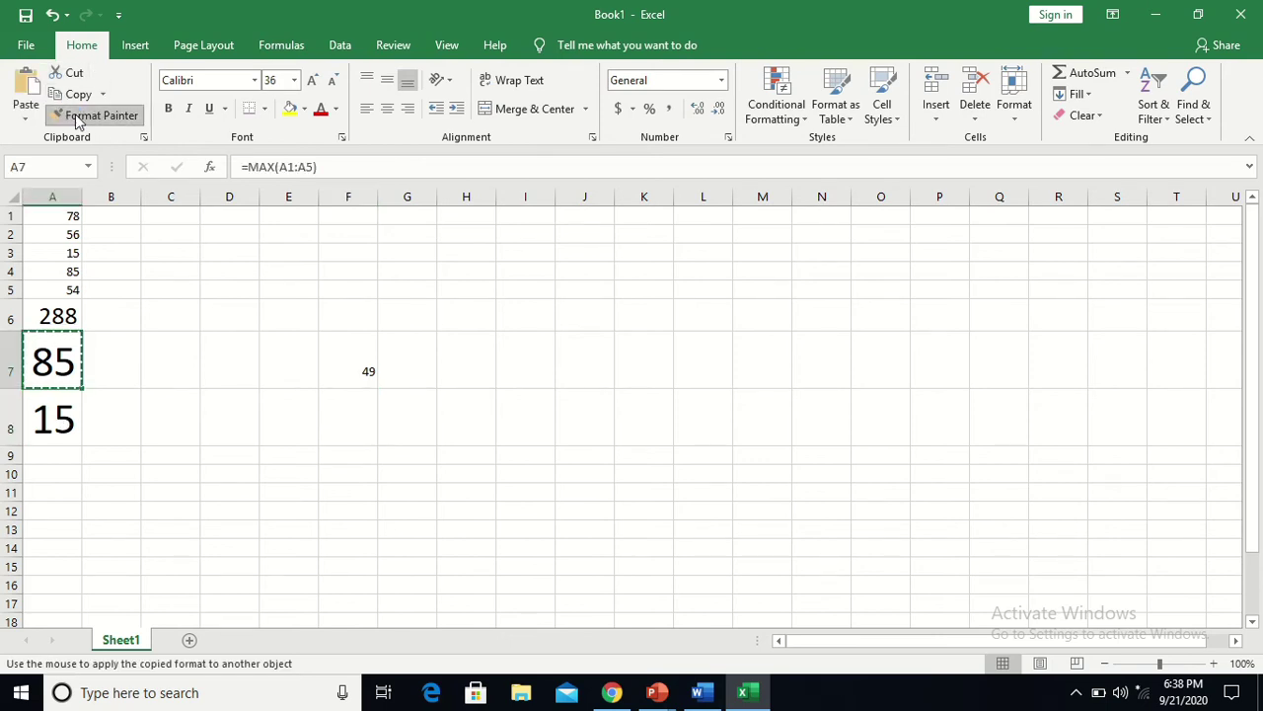
click(358, 346)
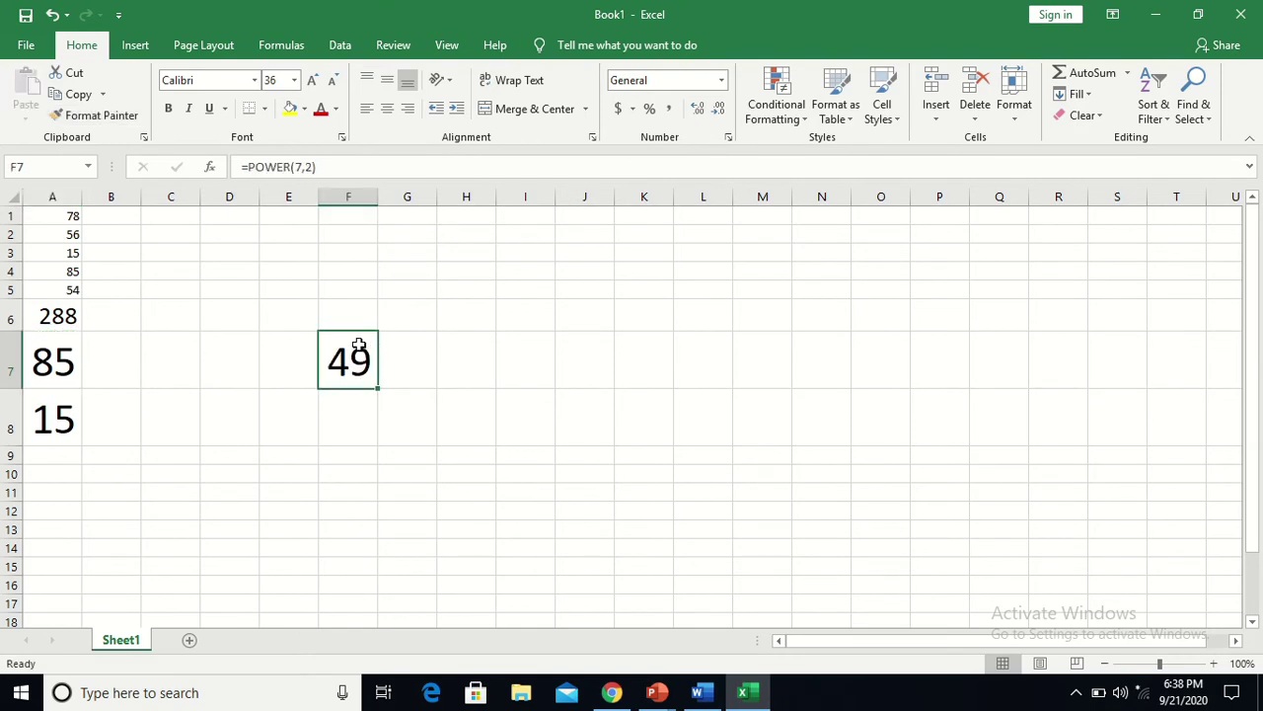
key(alt+Tab)
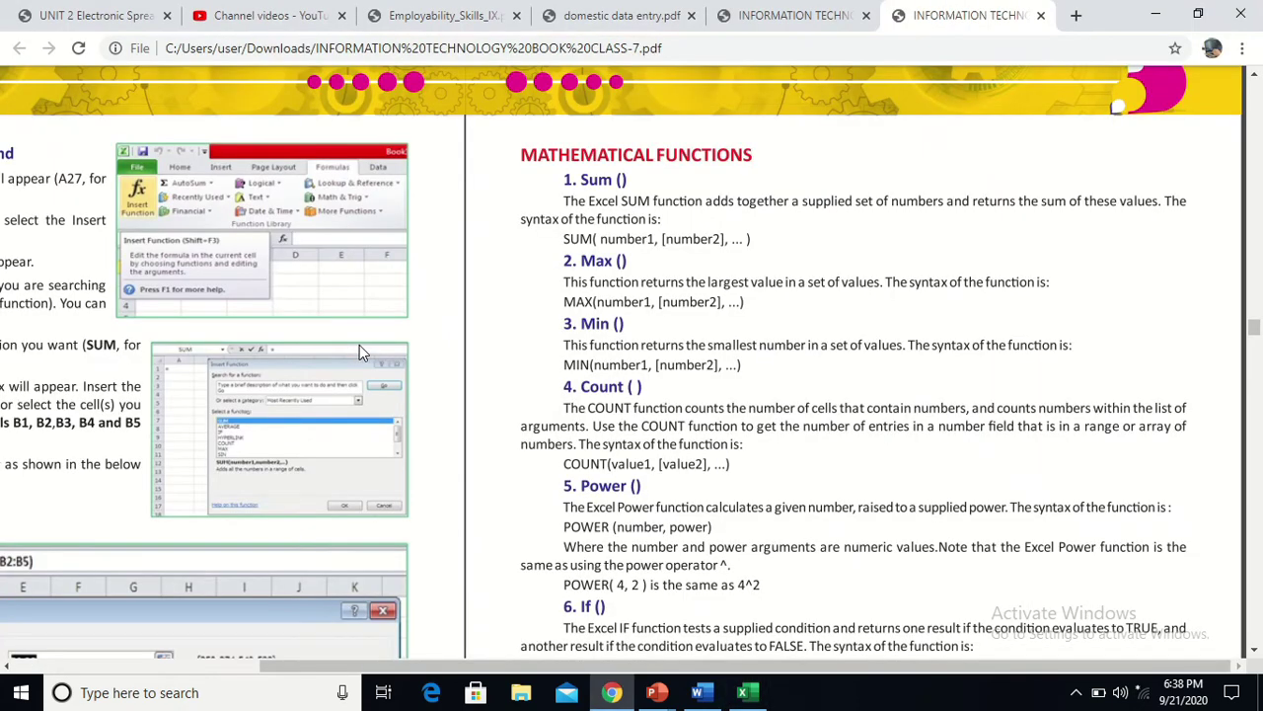
Back in Excel, enter =COUNT(A1:A5) in B6 to show 5.
key(alt+Tab)
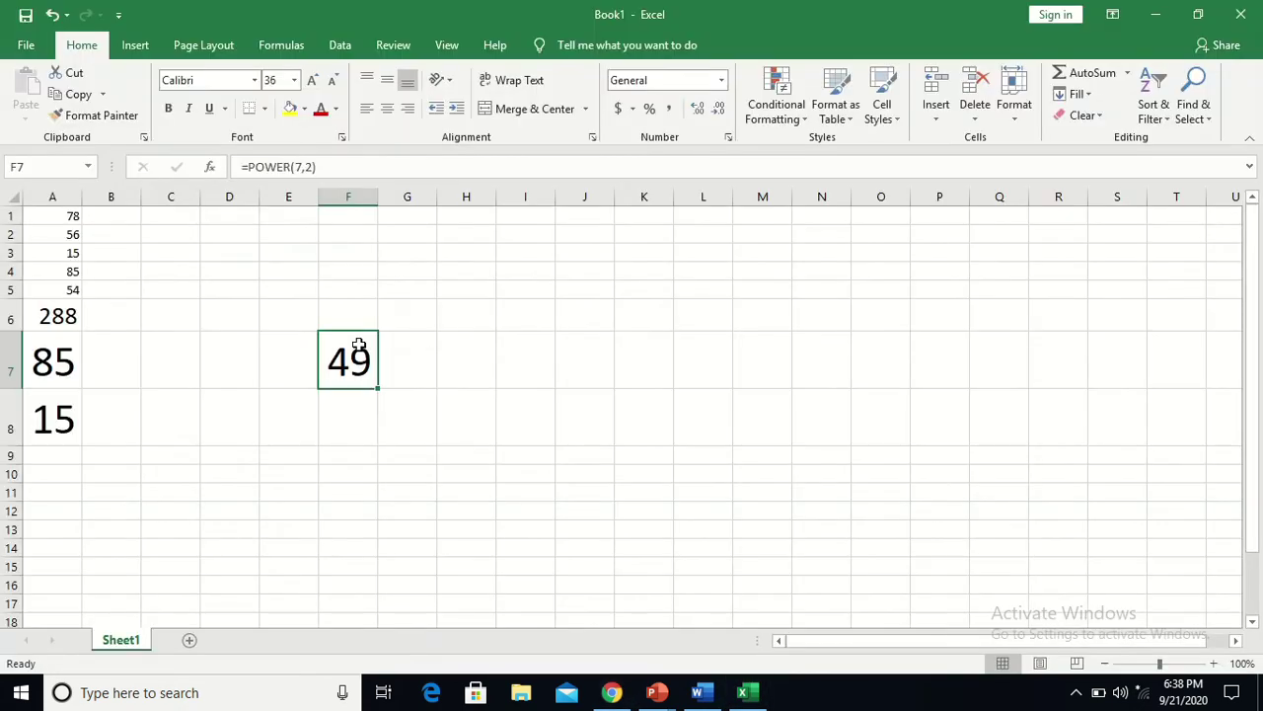
click(121, 315)
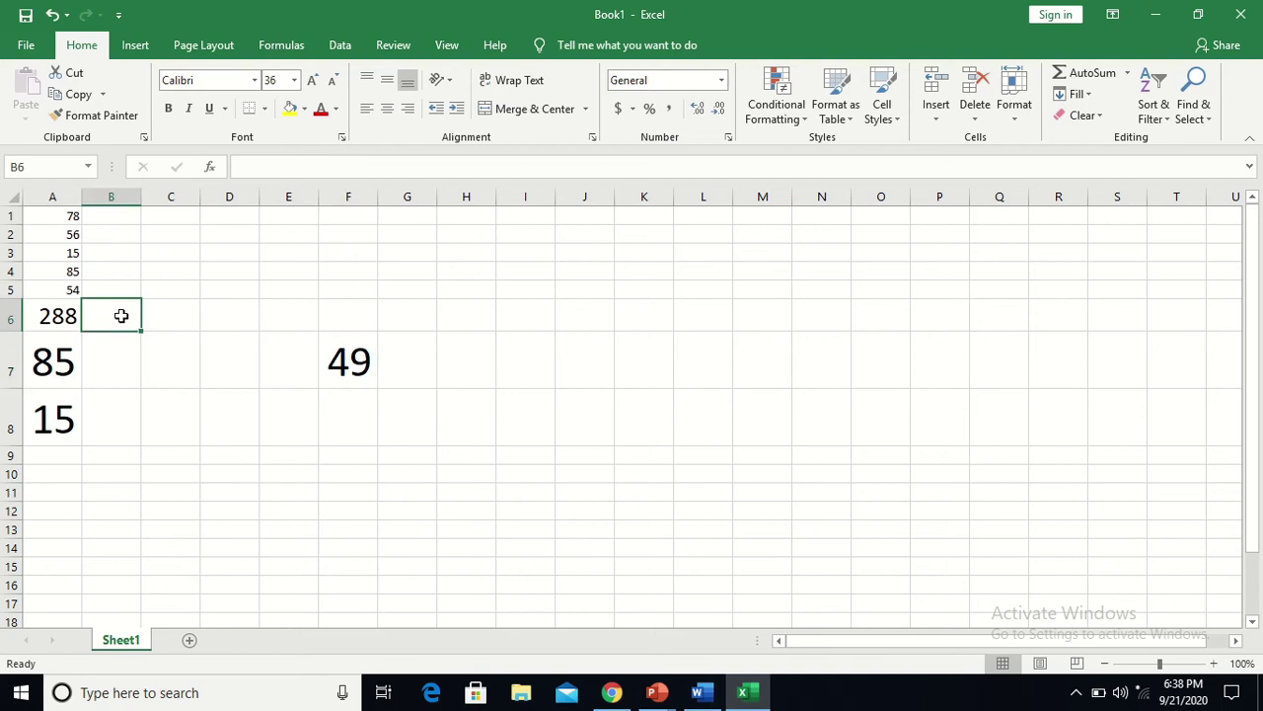
text(=)
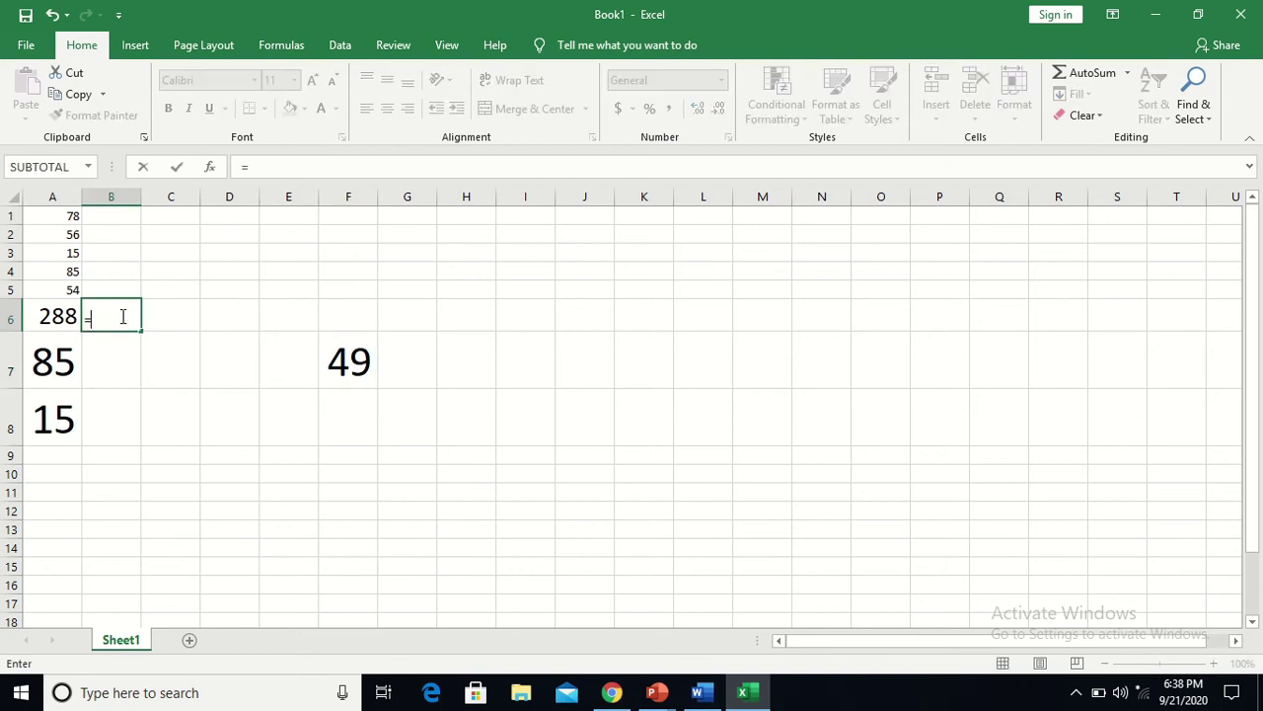
text(coun)
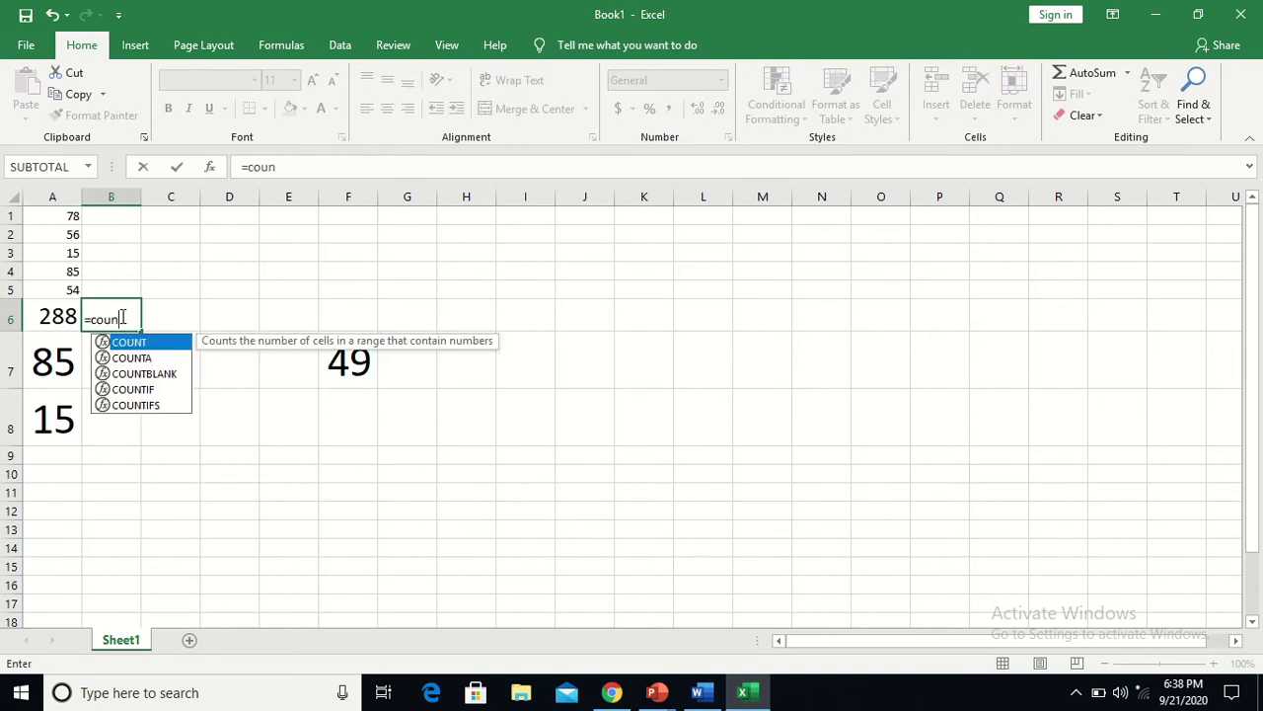
text(t()
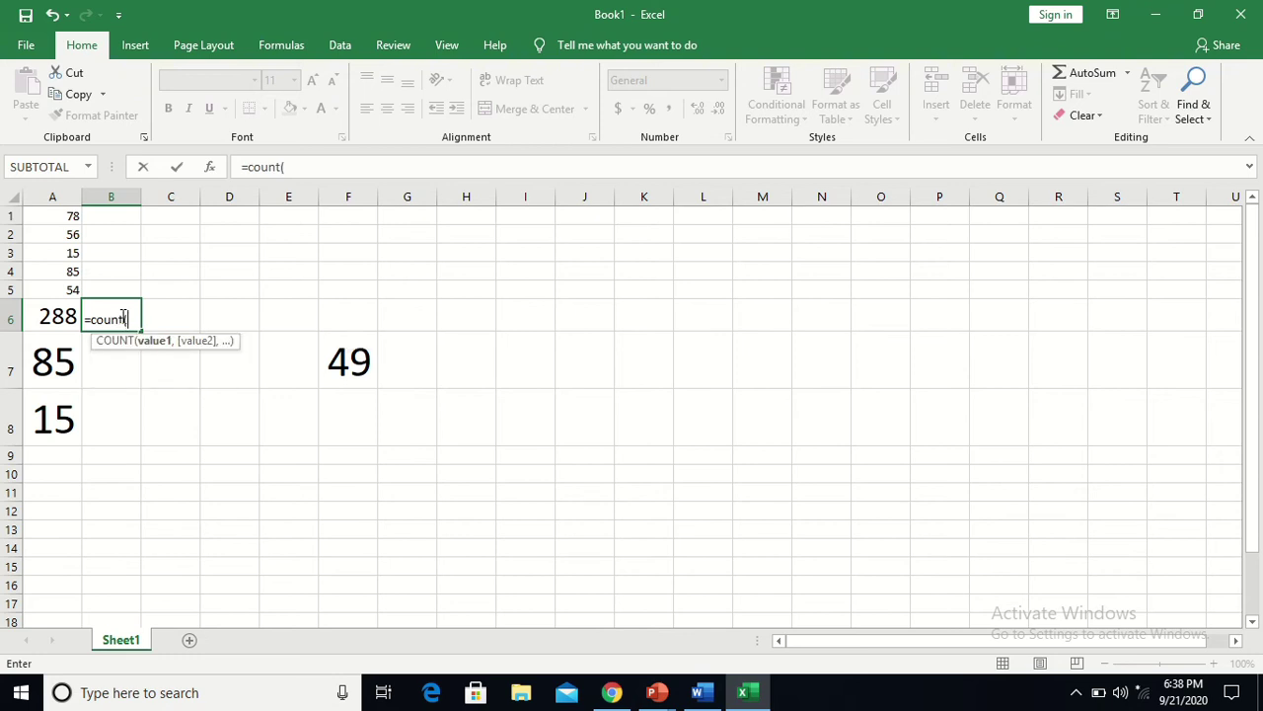
text(a1:a5)
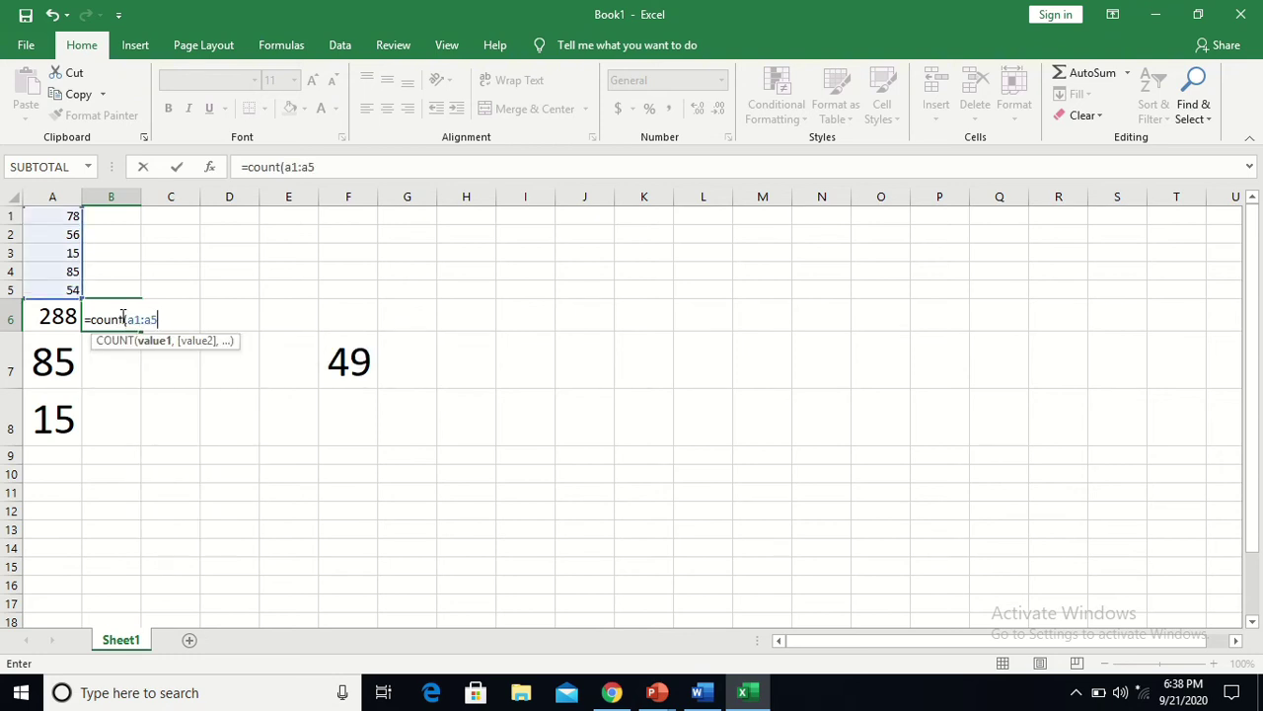
text())
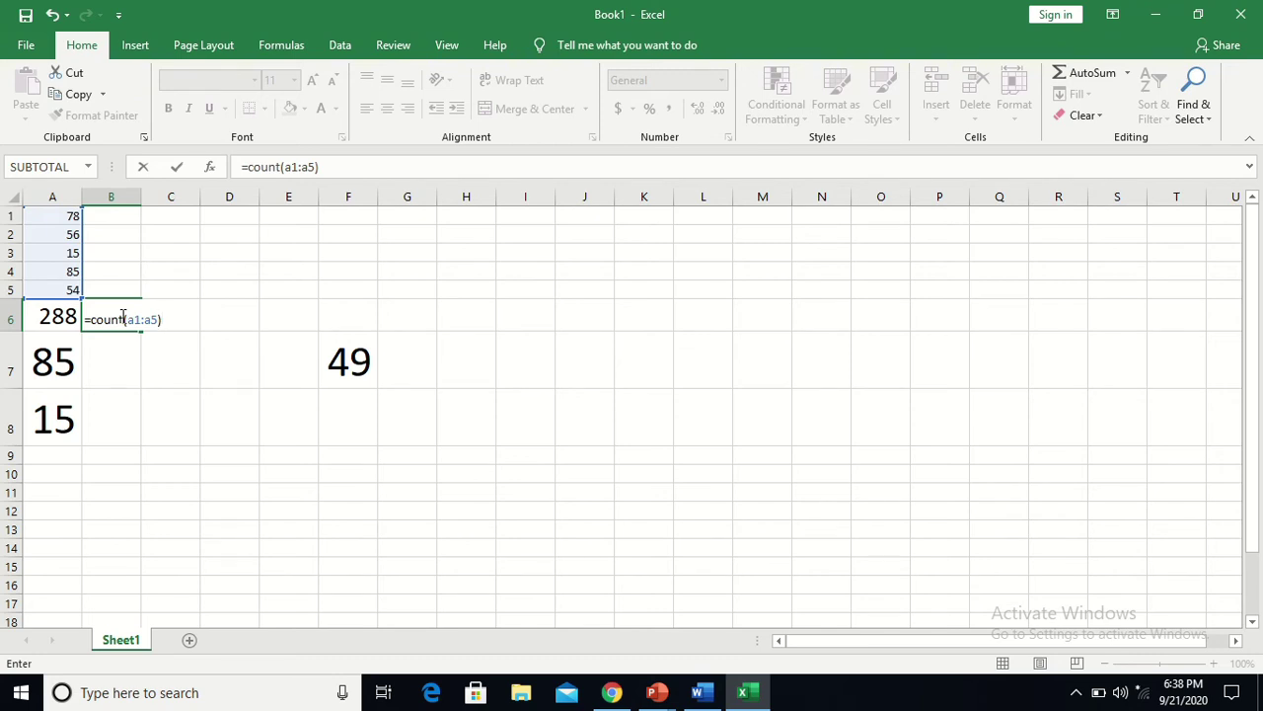
key(Return)
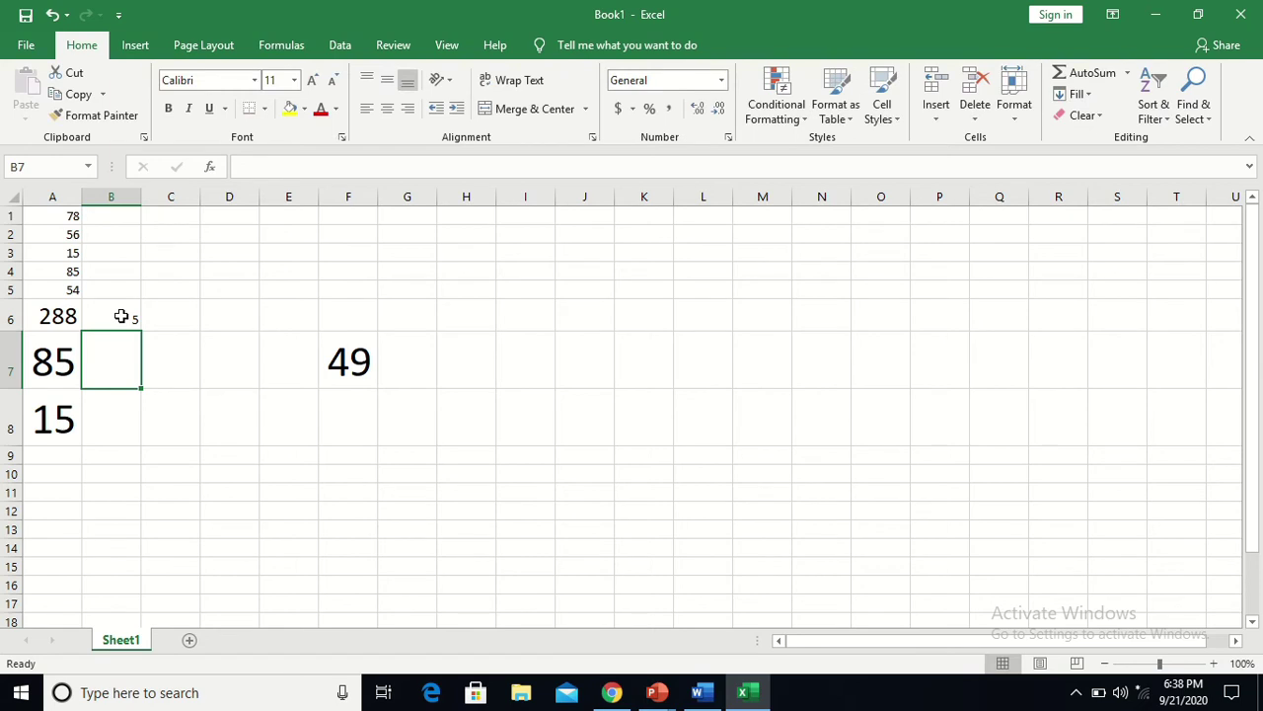
Copy A7's large size-36 formatting onto B6 with Format Painter.
click(45, 361)
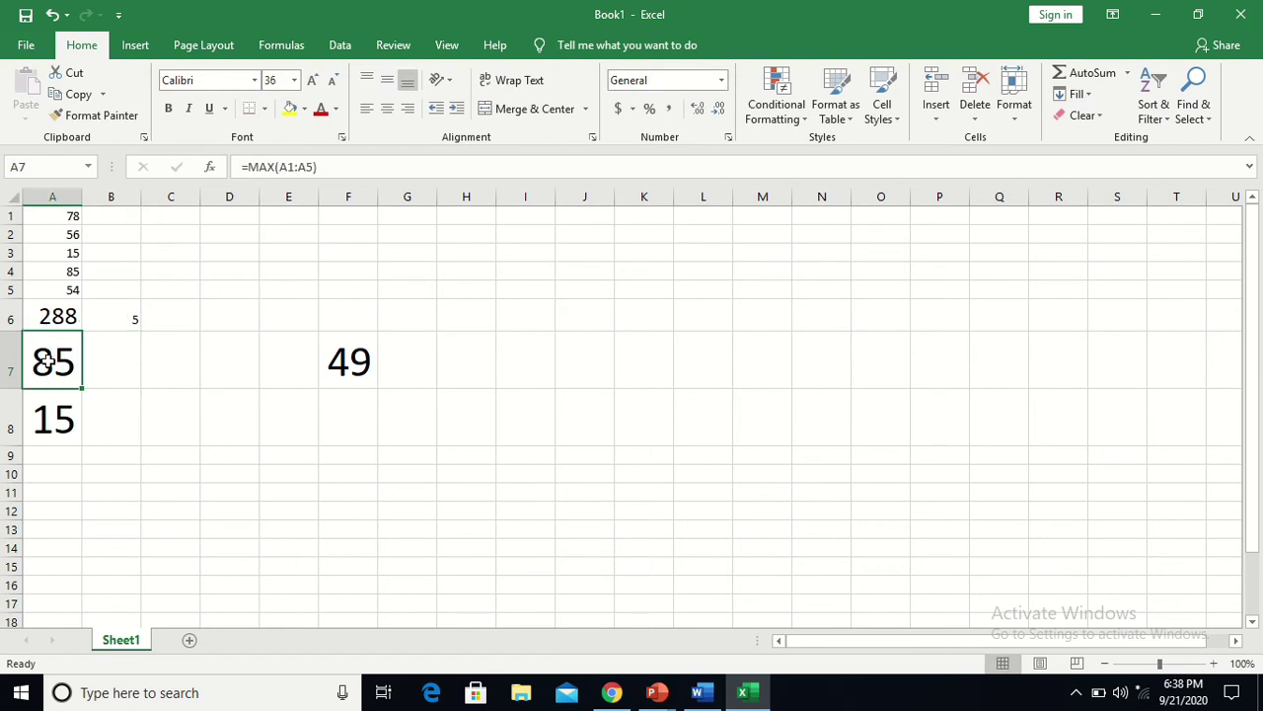
click(103, 122)
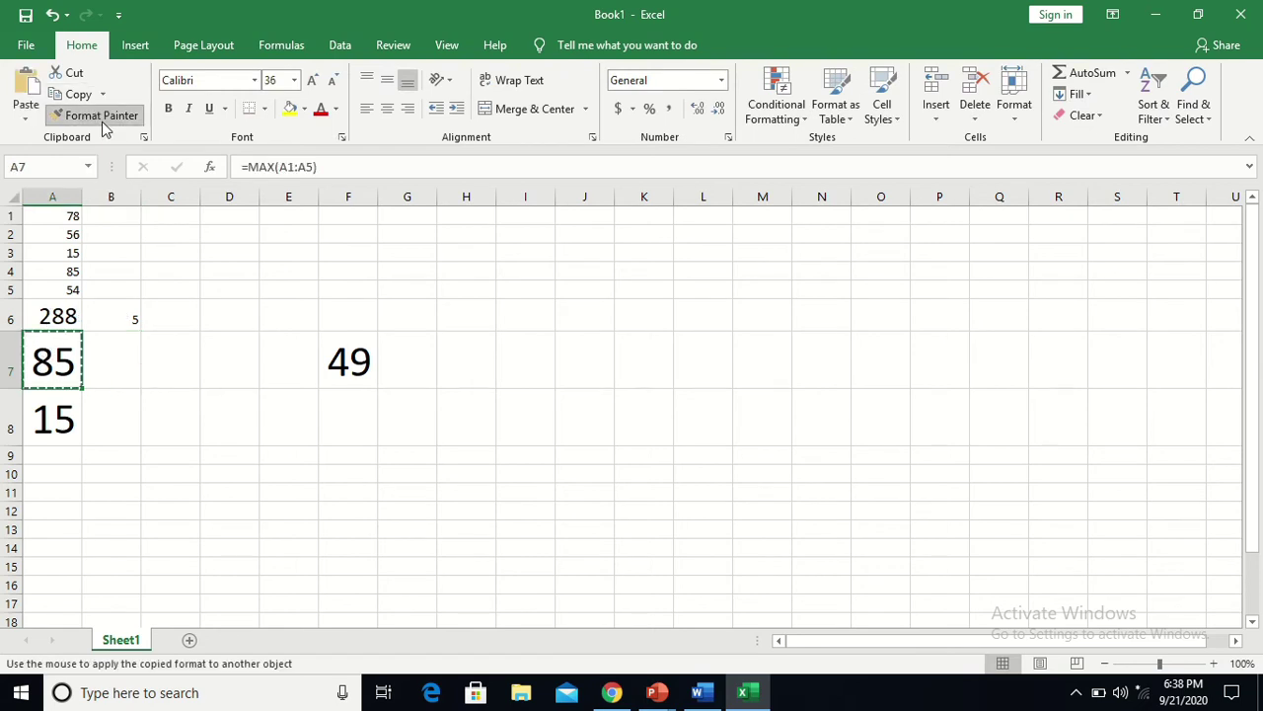
click(105, 319)
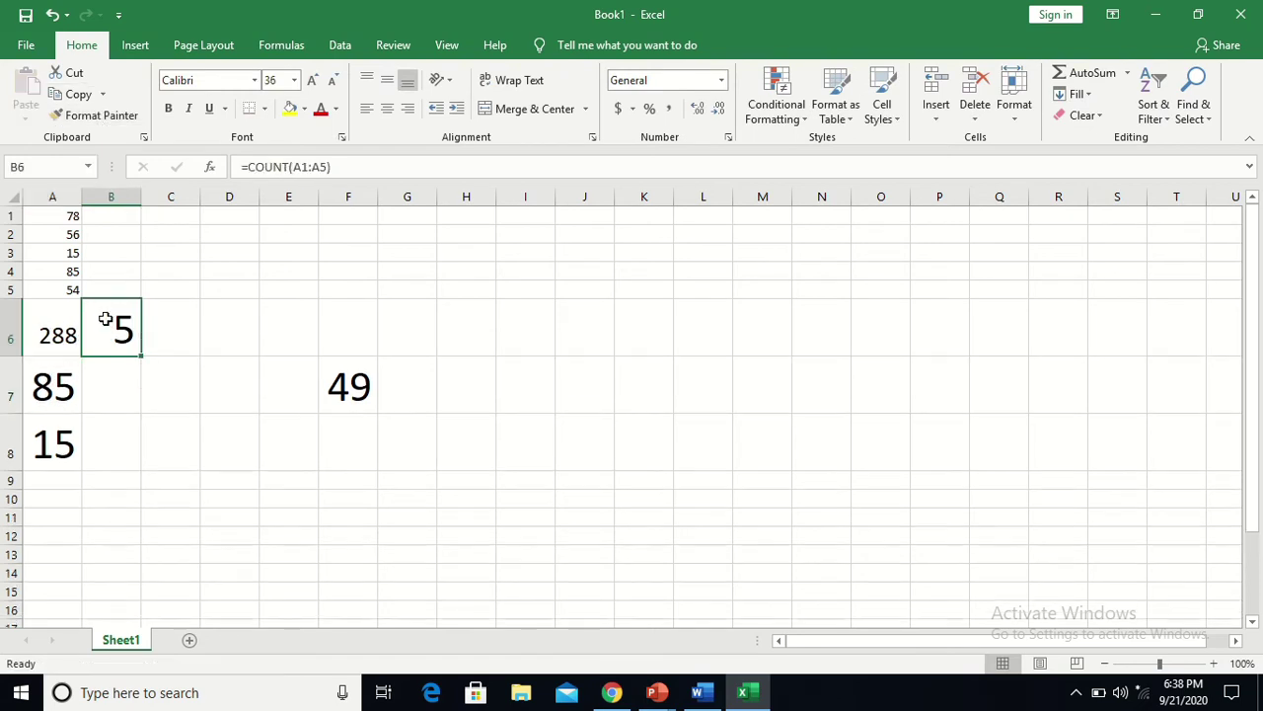
click(69, 251)
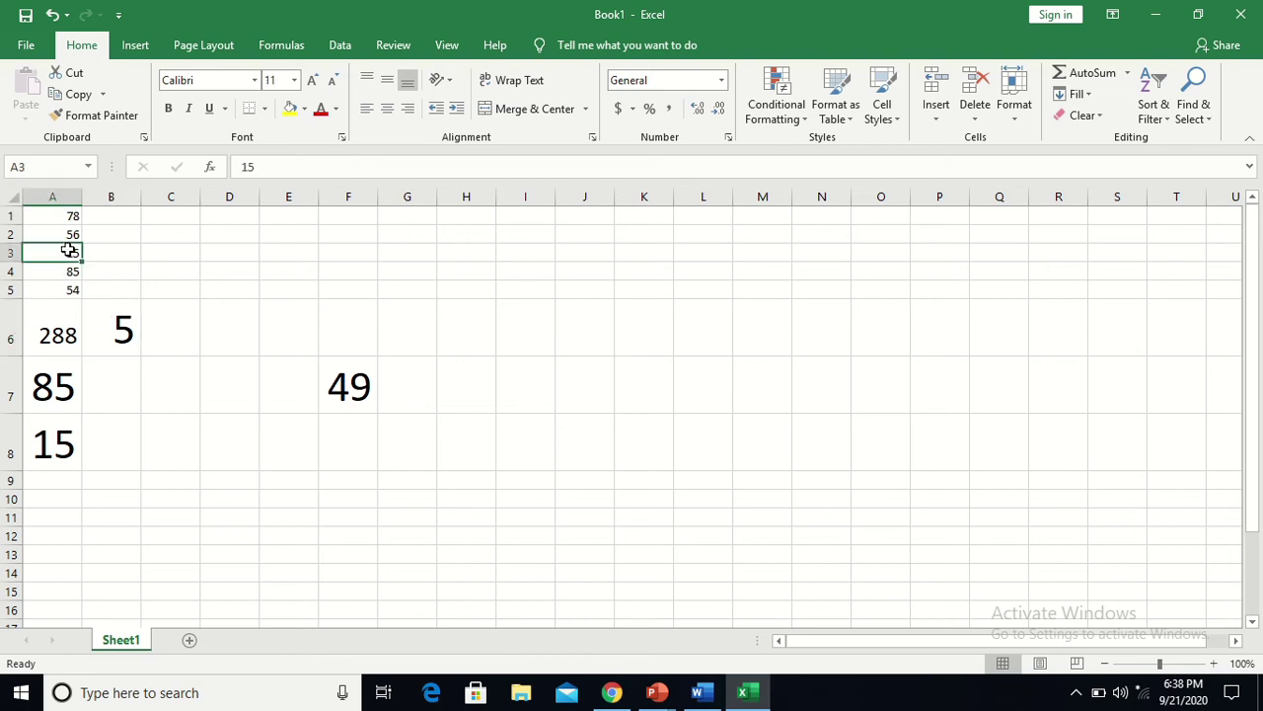
key(Delete)
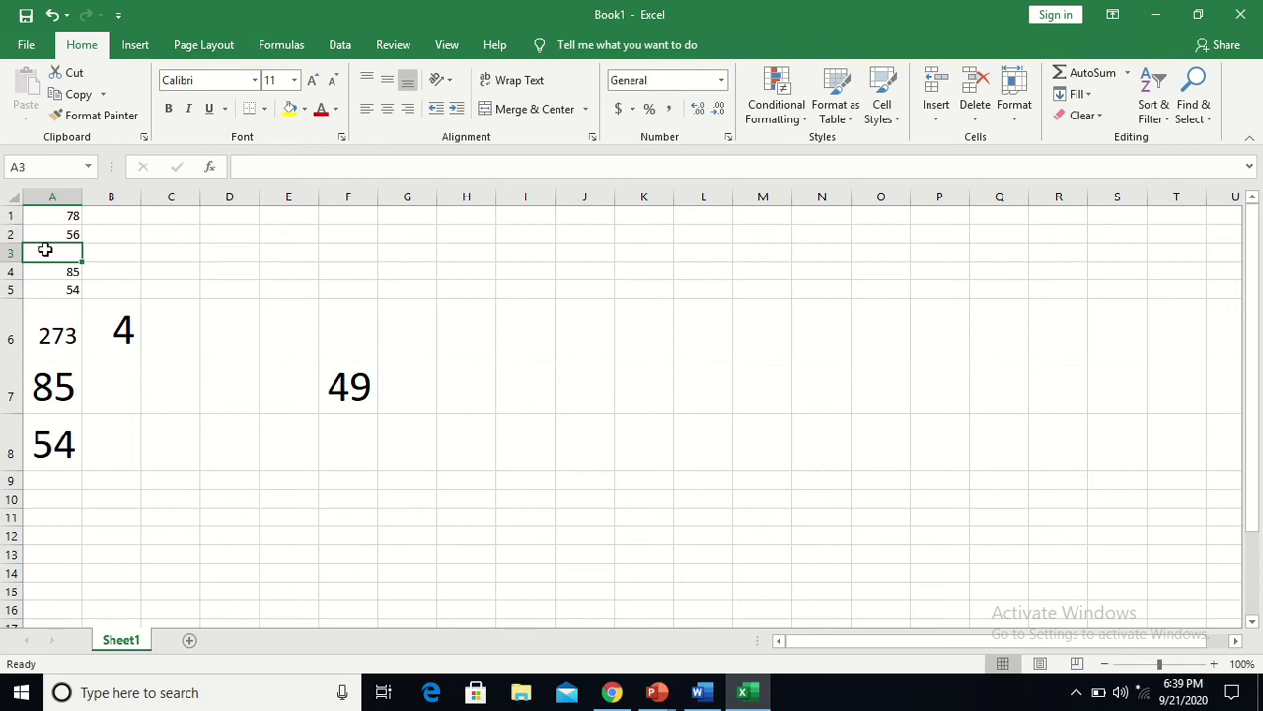
text(15)
key(Return)
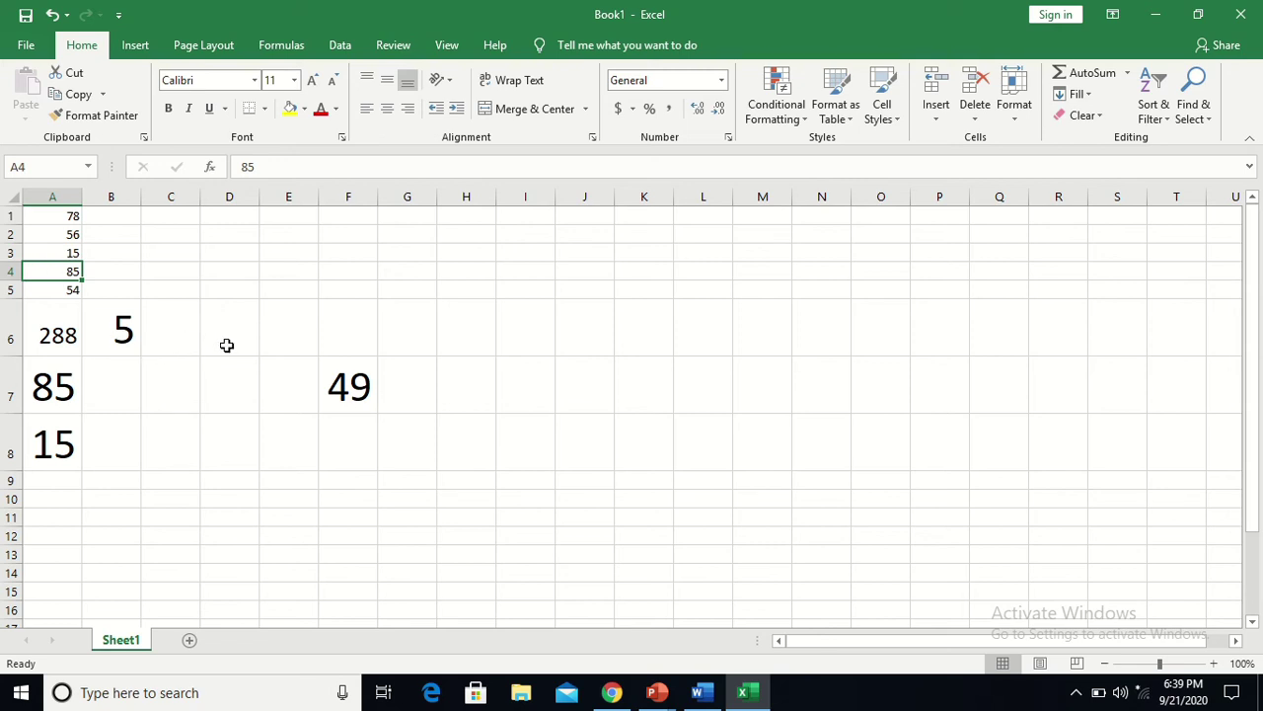
click(59, 330)
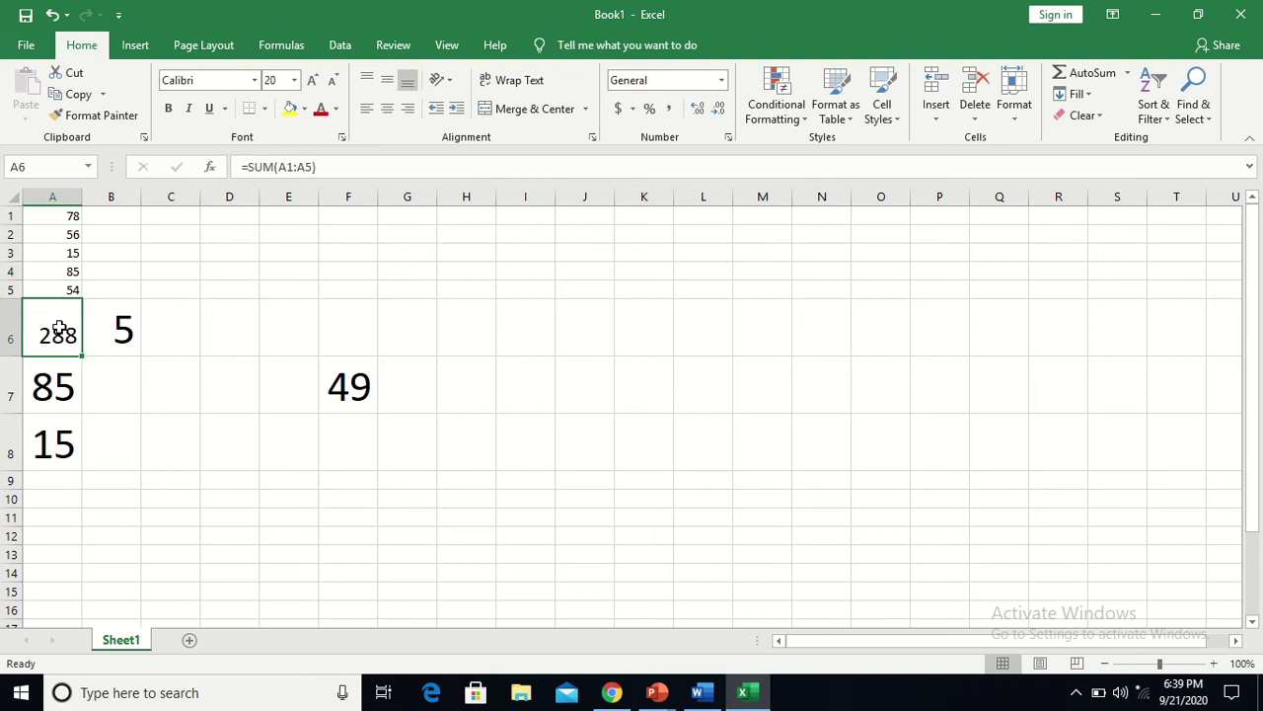
click(213, 343)
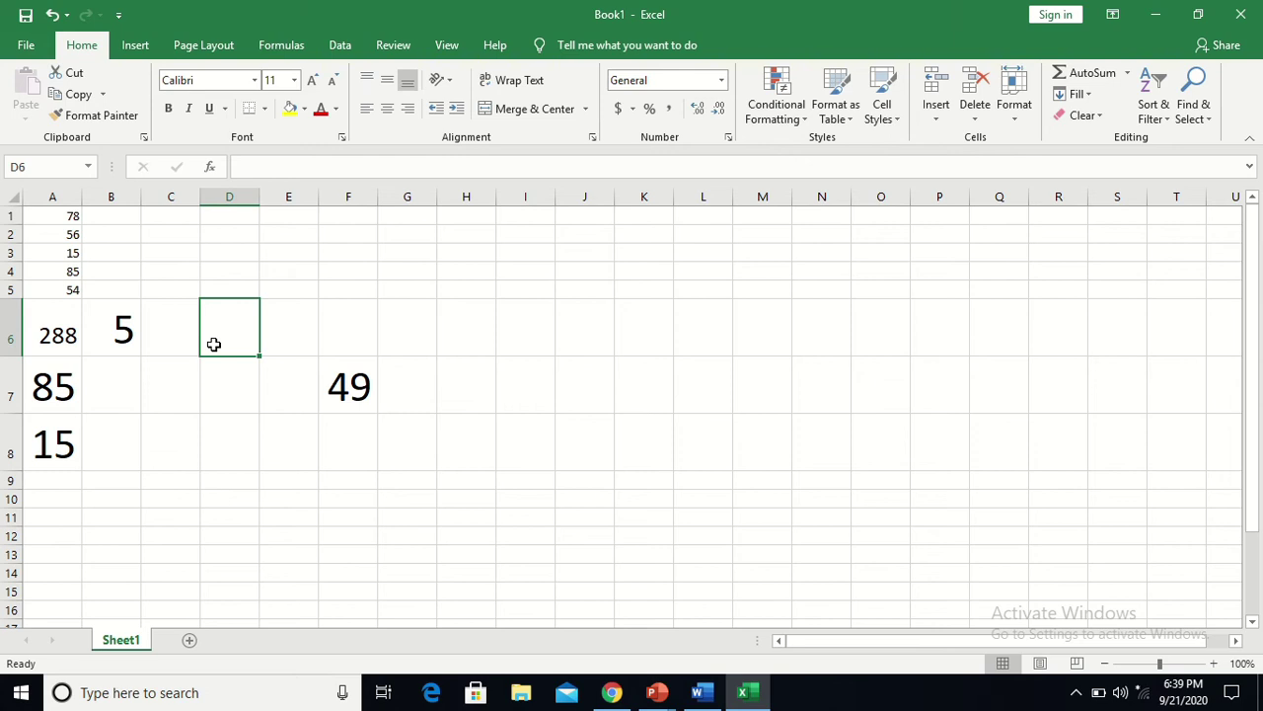
text(i)
Clear the stray entry in D6 and enlarge its font size to 24.
key(BackSpace)
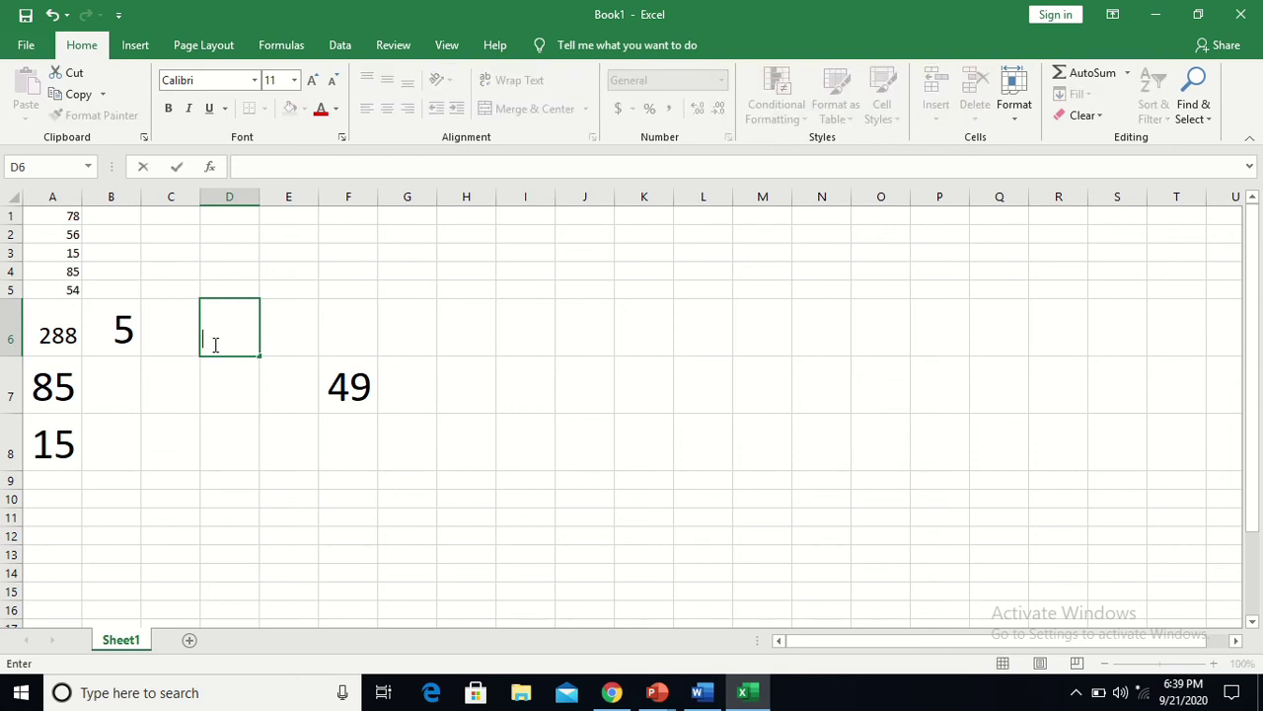
text(=)
key(Escape)
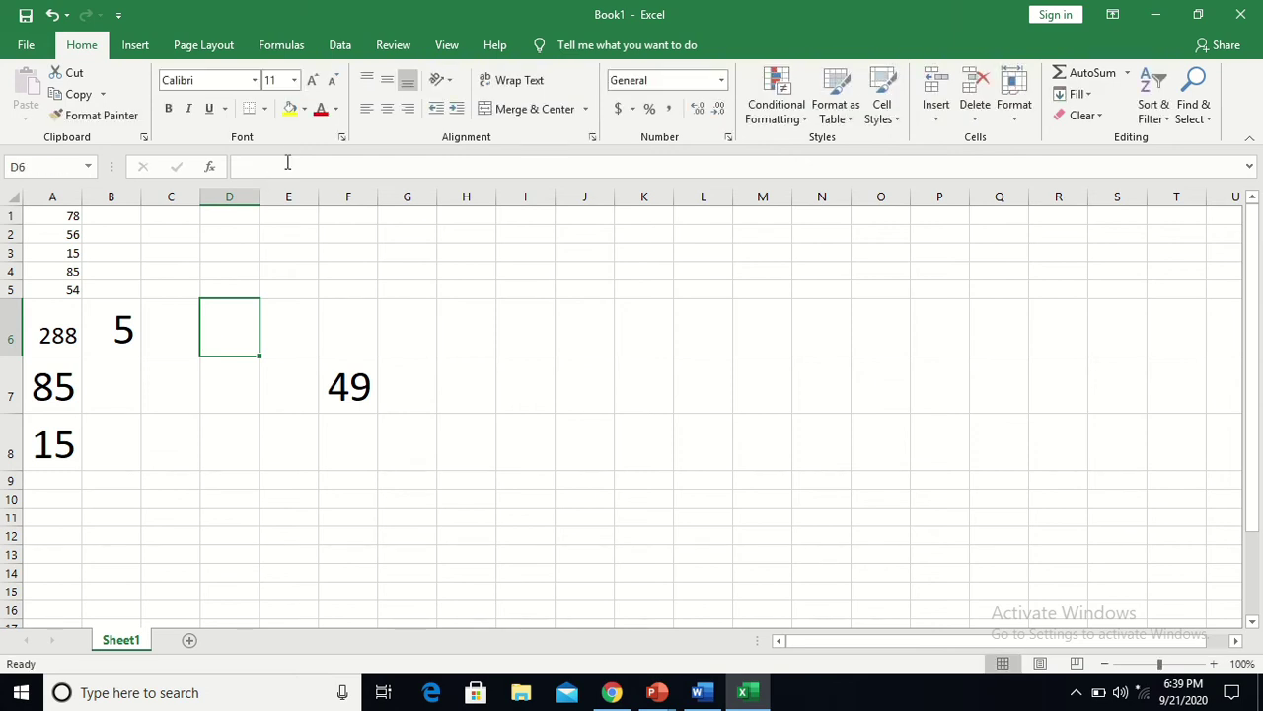
click(314, 80)
click(314, 80)
click(314, 80)
click(314, 80)
click(314, 80)
click(313, 80)
click(314, 79)
Enter =IF(A6>300,"Good keep it up","Needs more practice") in D6.
text(=)
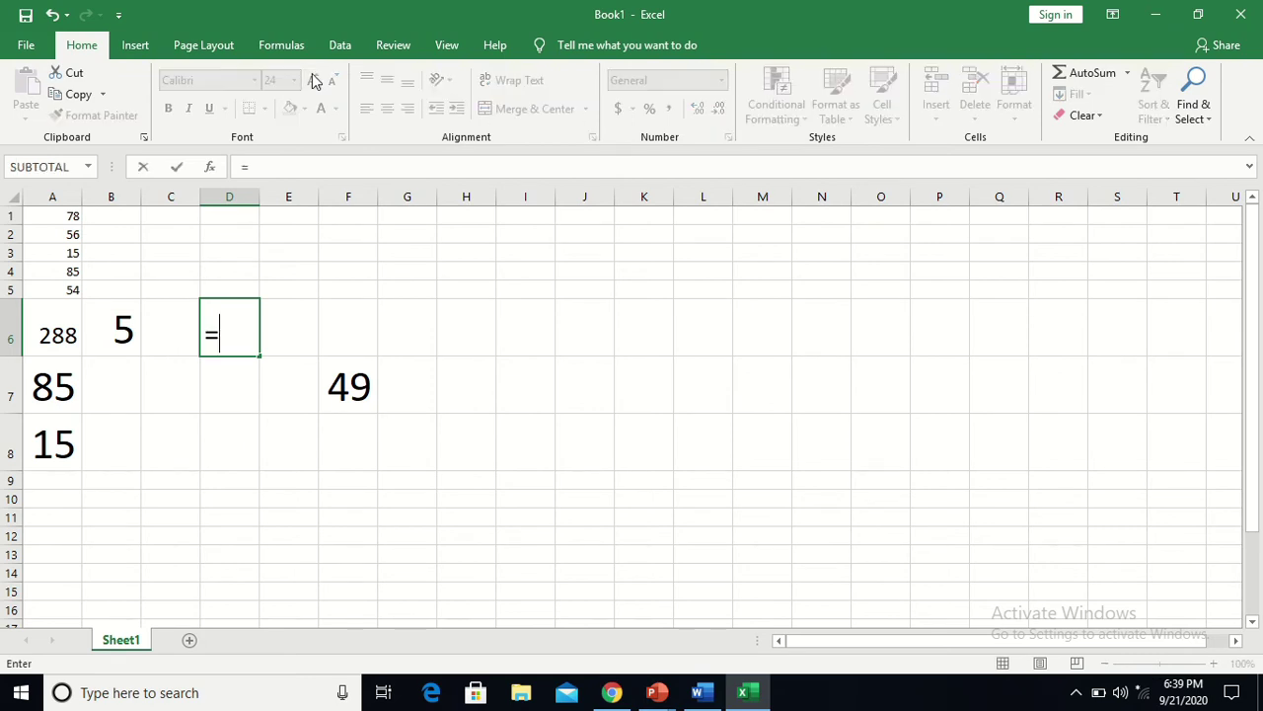
text(if)
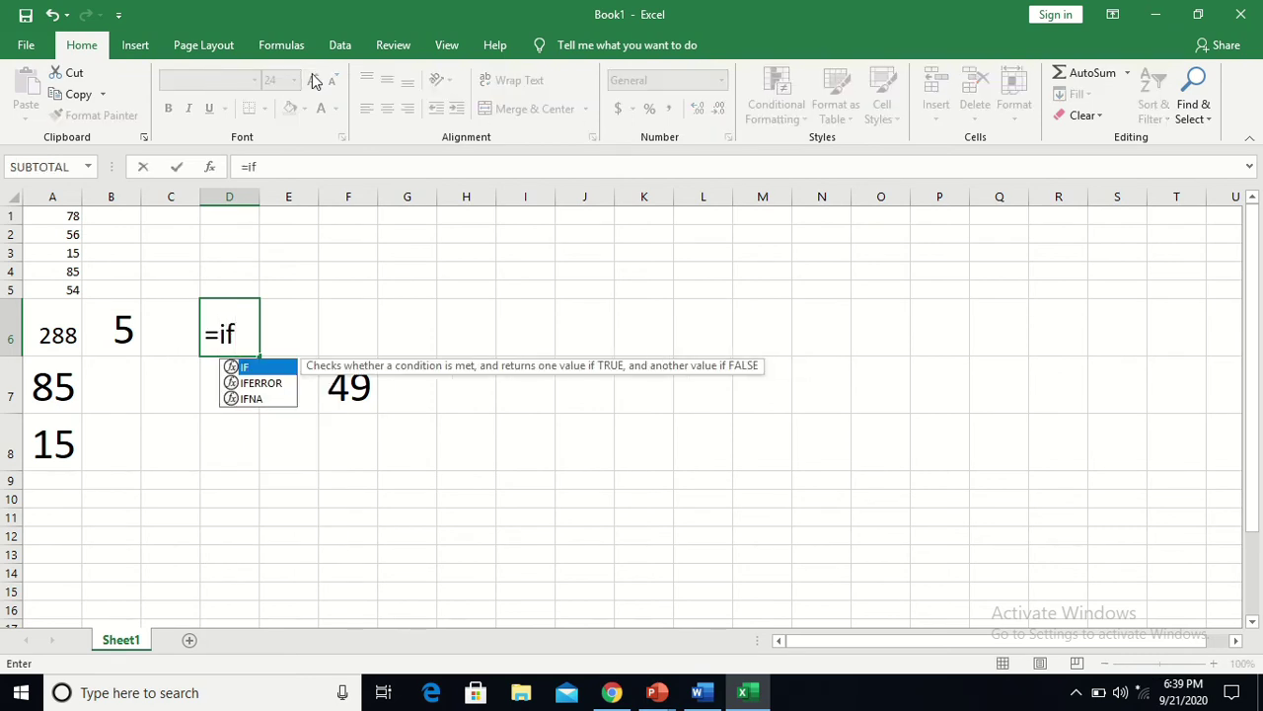
text(()
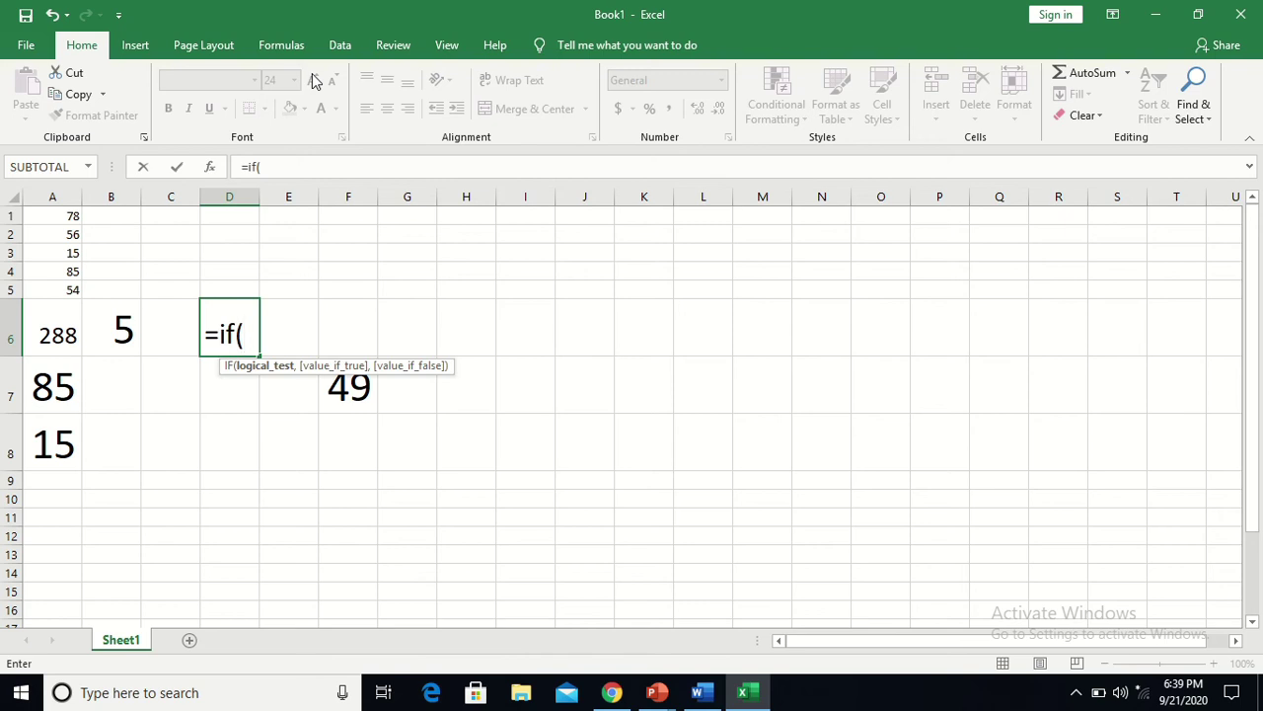
text(a)
text(6>300,)
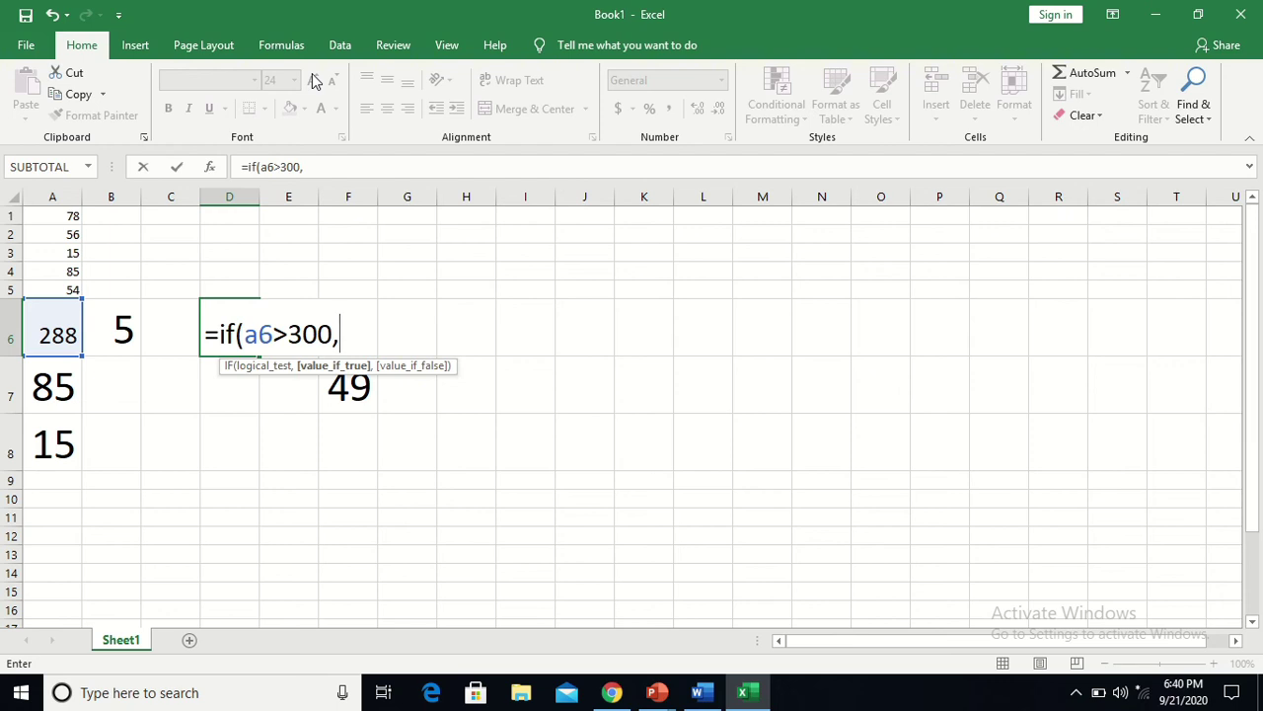
text(")
text(Good keep it up)
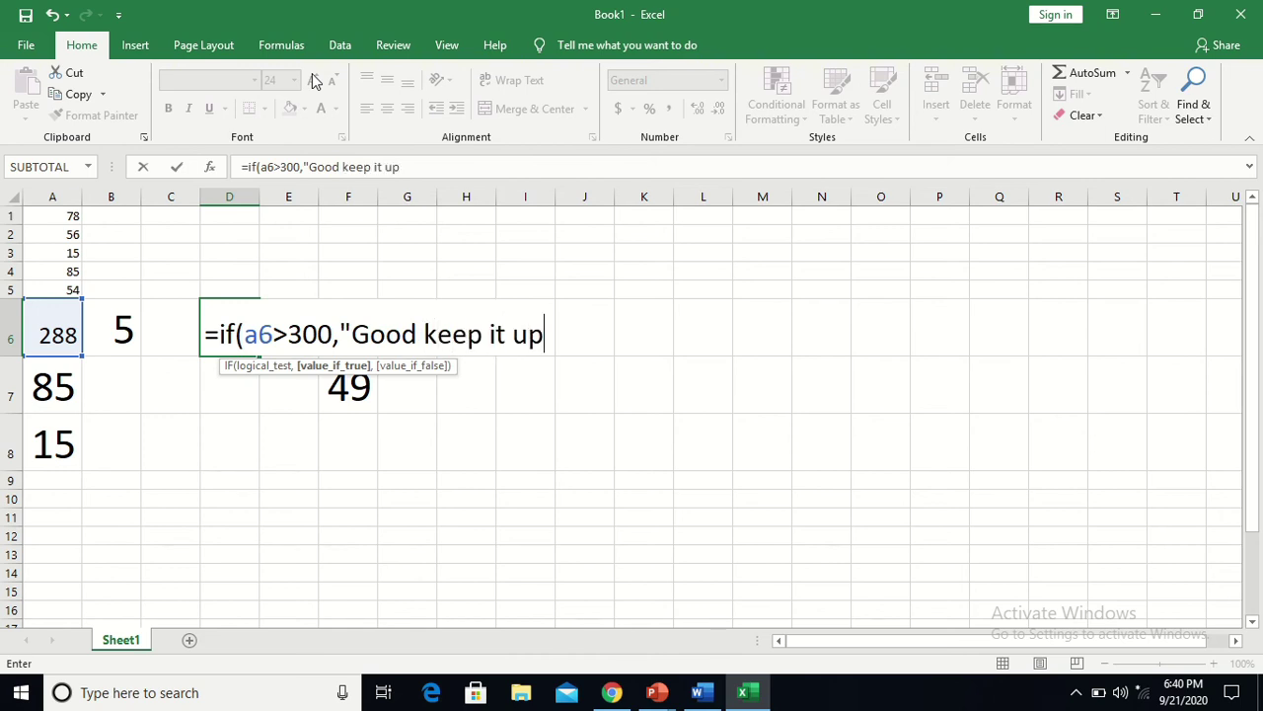
text(",)
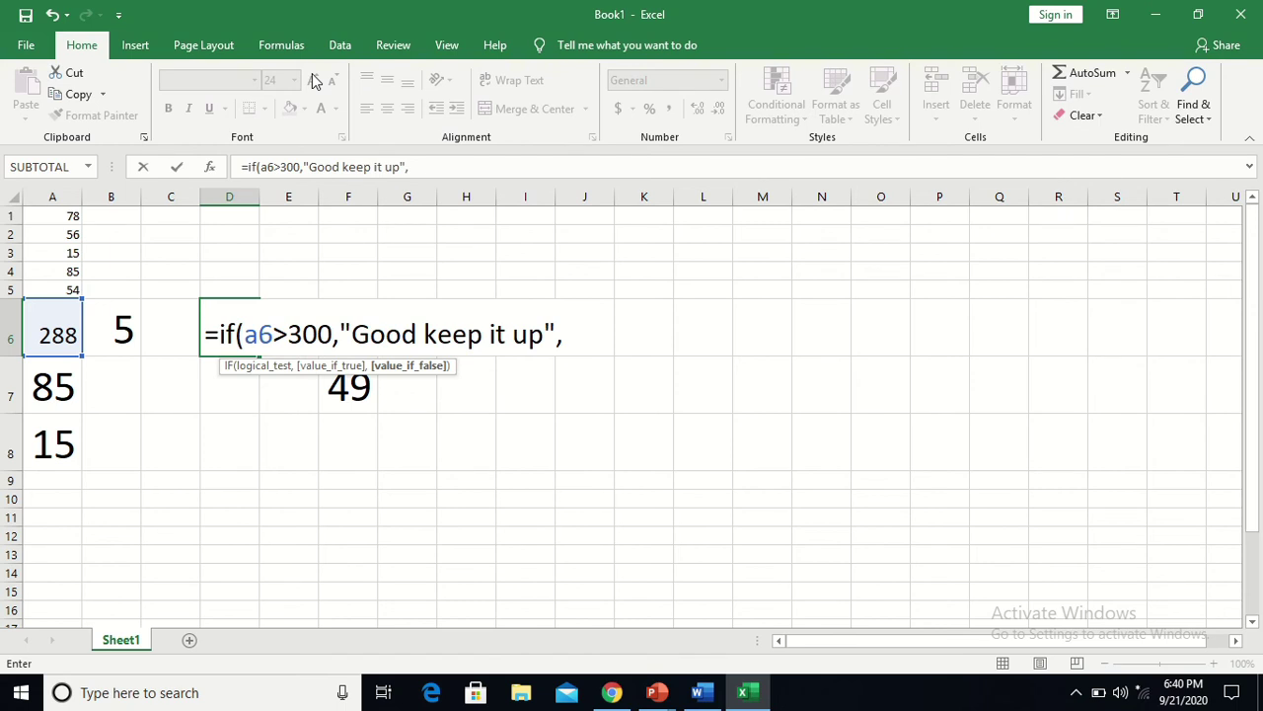
text("Needs more )
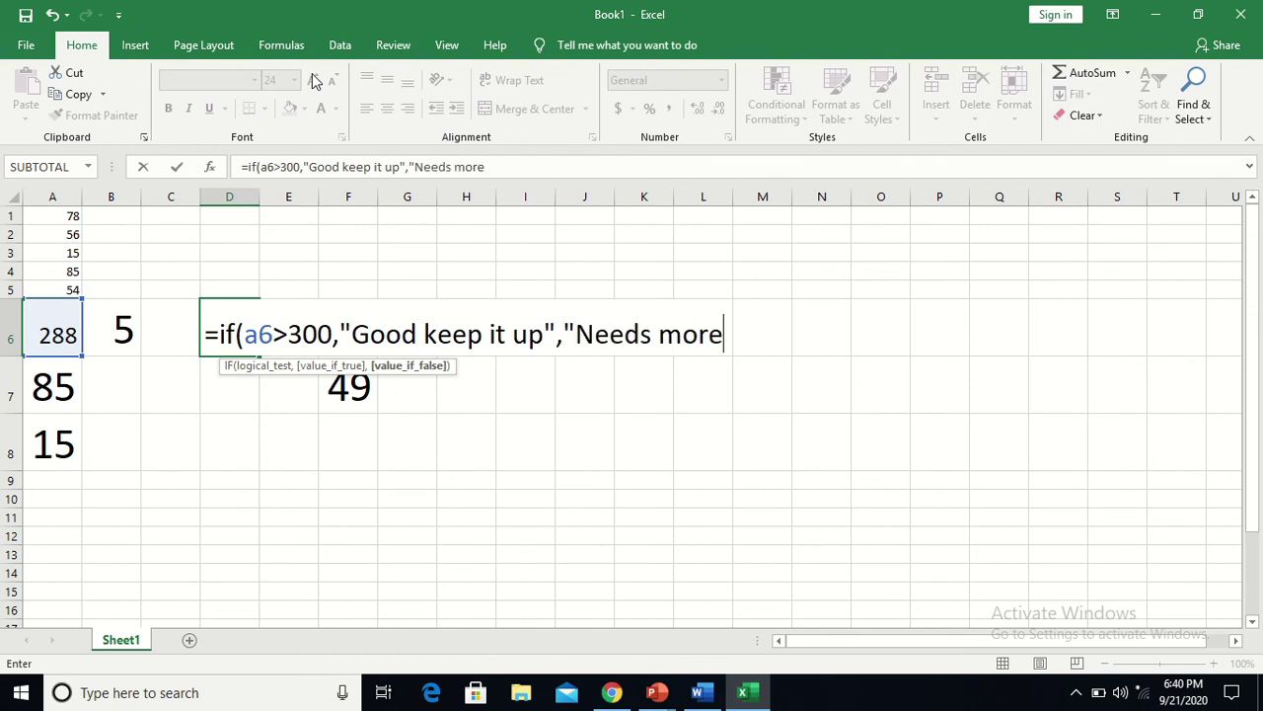
text(practice)
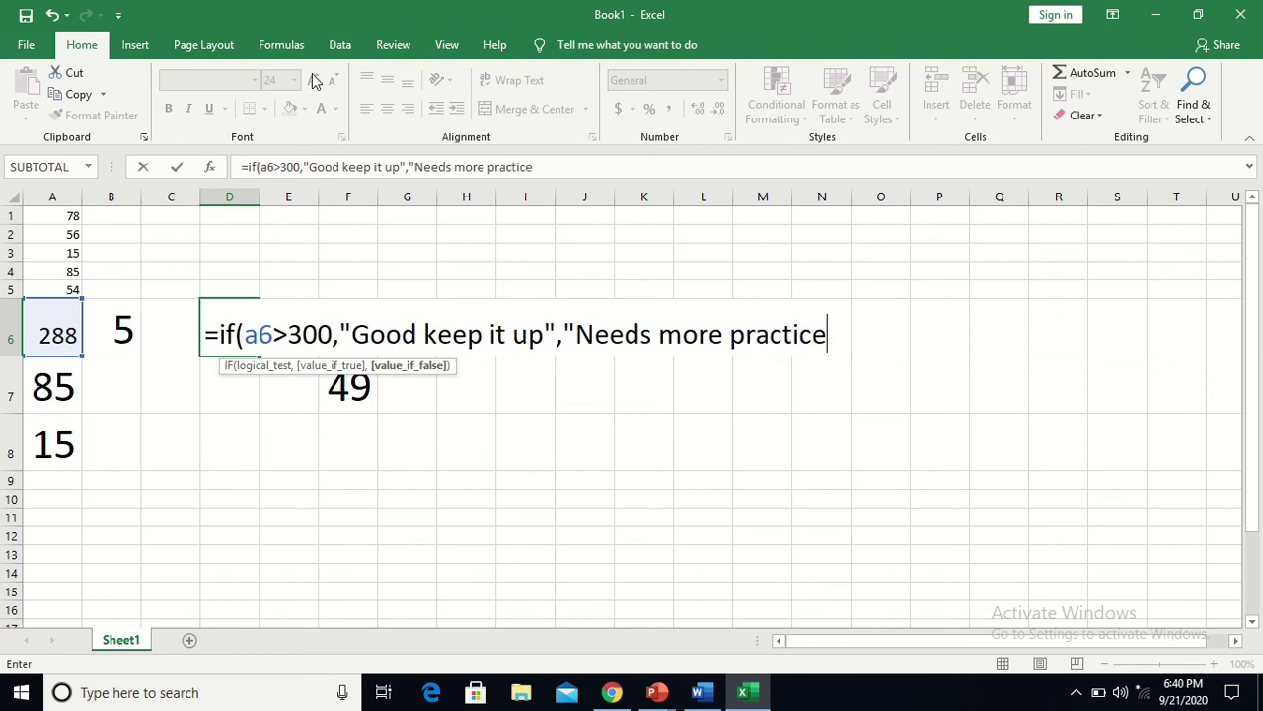
text("))
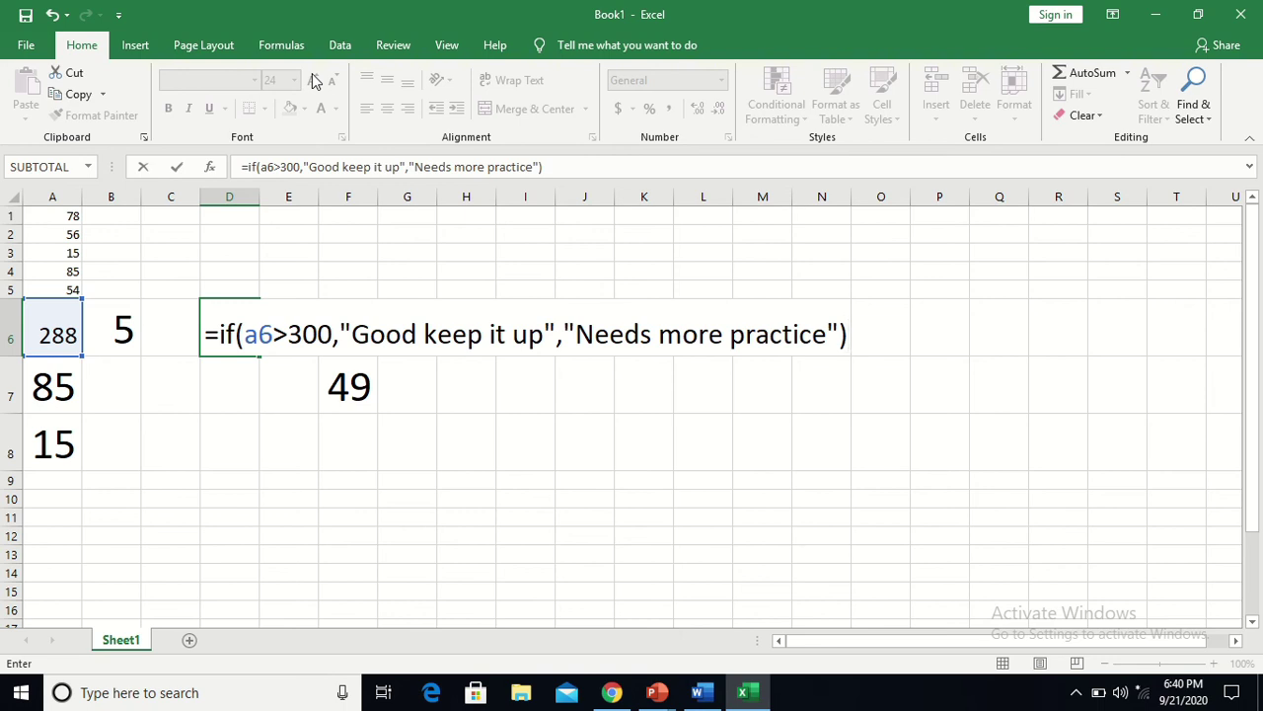
key(Return)
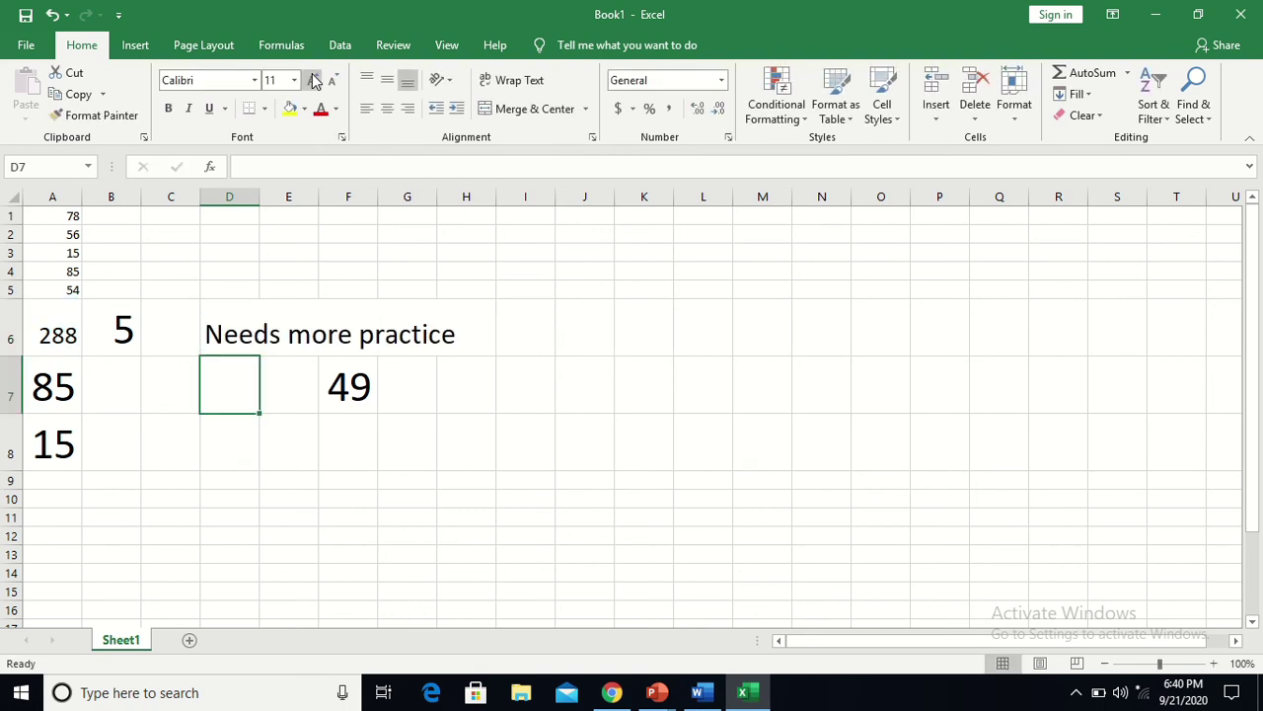
Change A3 from 15 to 78 so the total becomes 351.
click(47, 253)
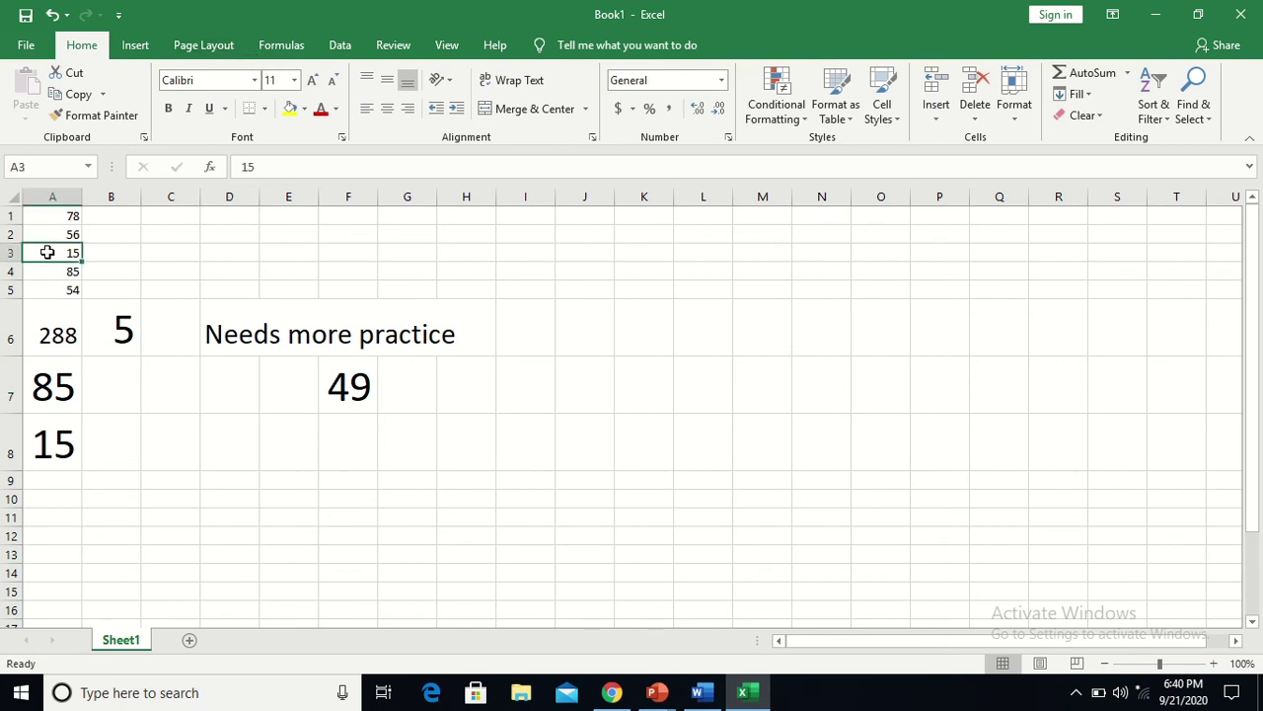
text(78)
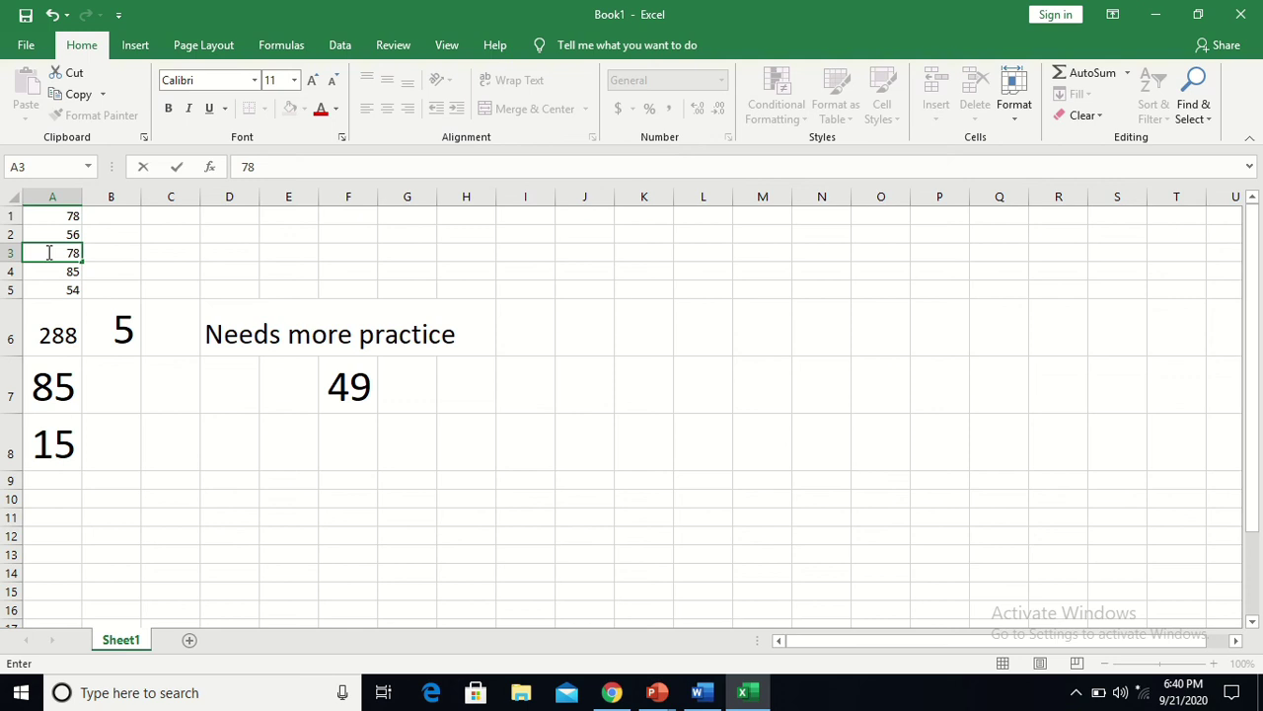
key(Return)
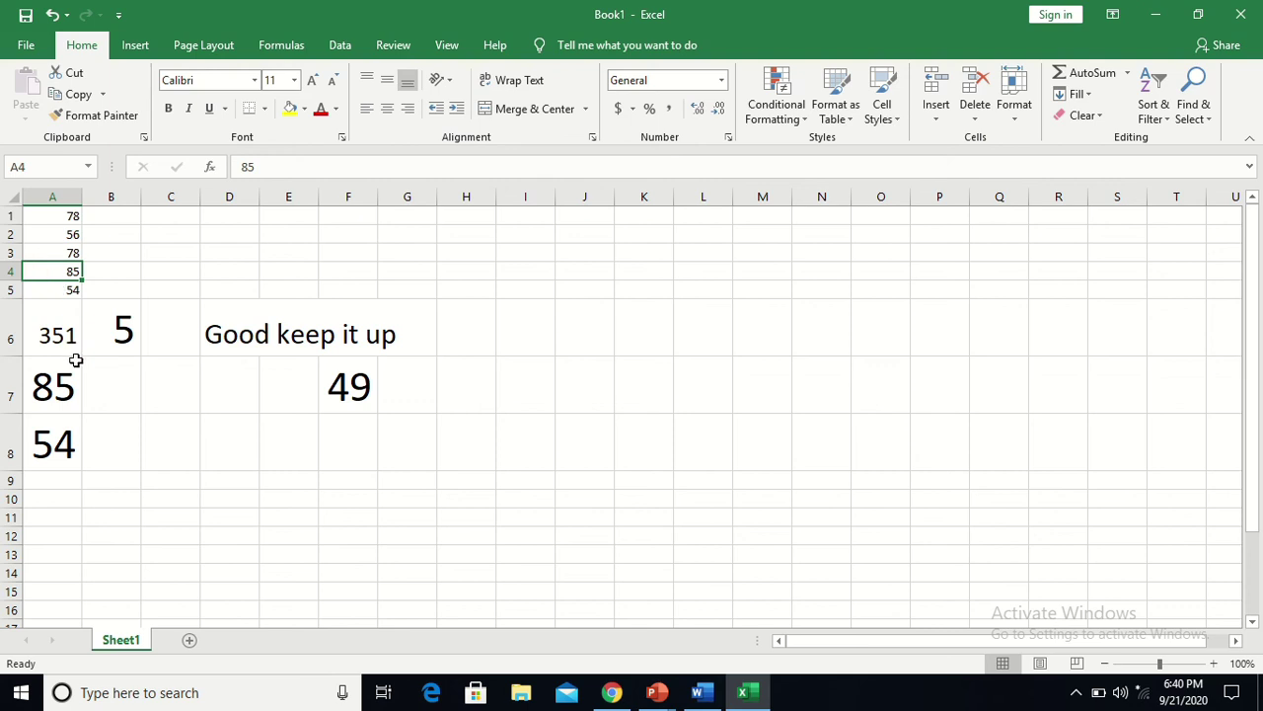
Re-enter D6's IF formula so it now reads "Good keep it up".
click(231, 323)
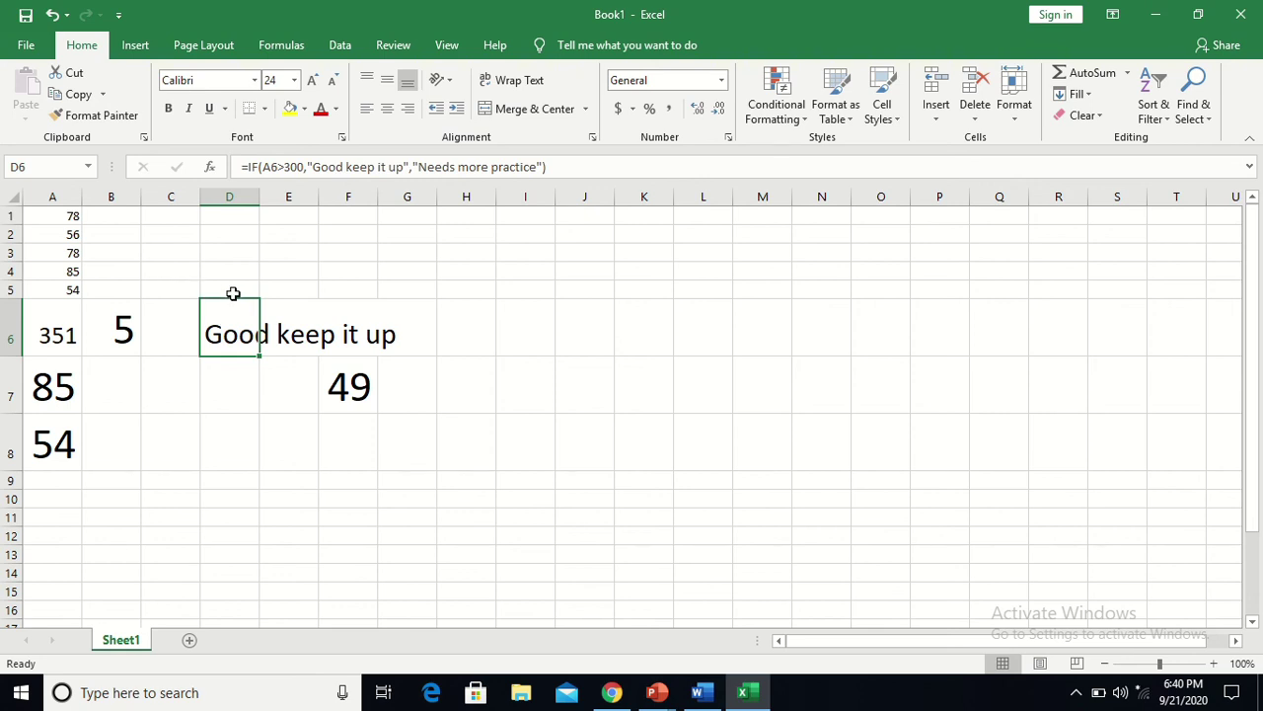
key(F2)
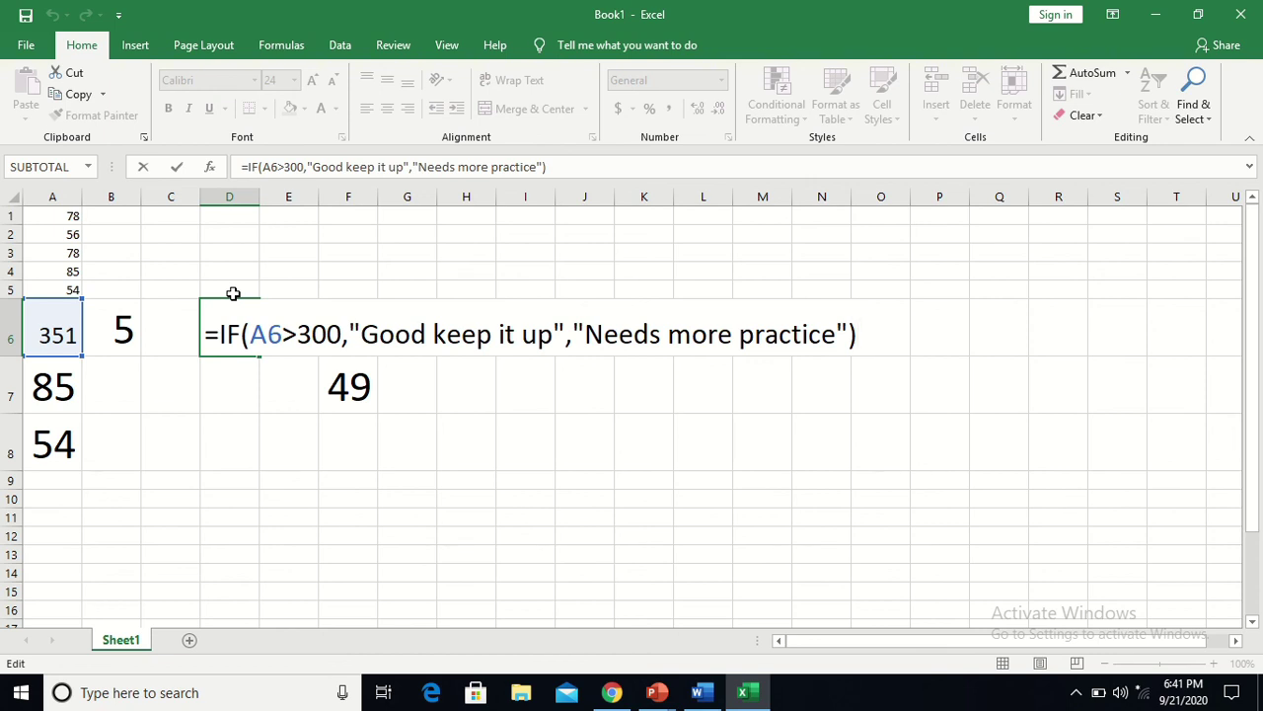
key(ctrl+Return)
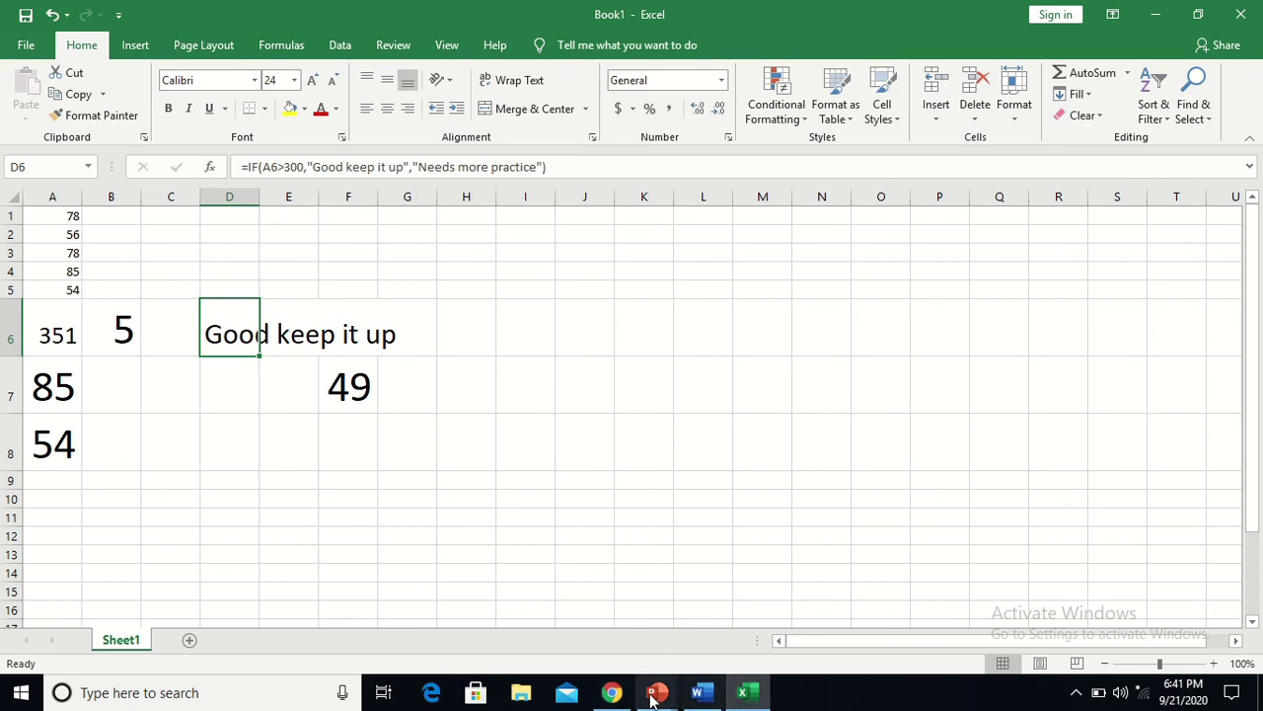
click(611, 693)
key(Down)
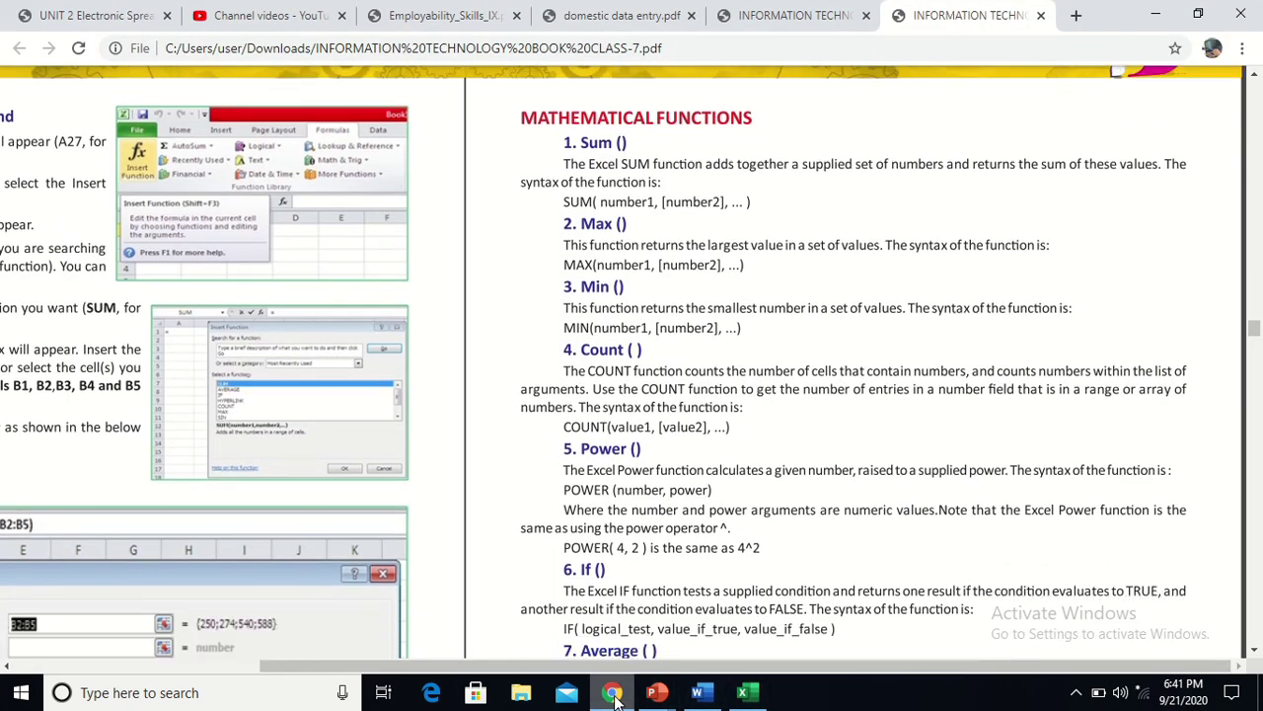
key(Down)
key(Down)
key(Down)
key(Down)
key(Down)
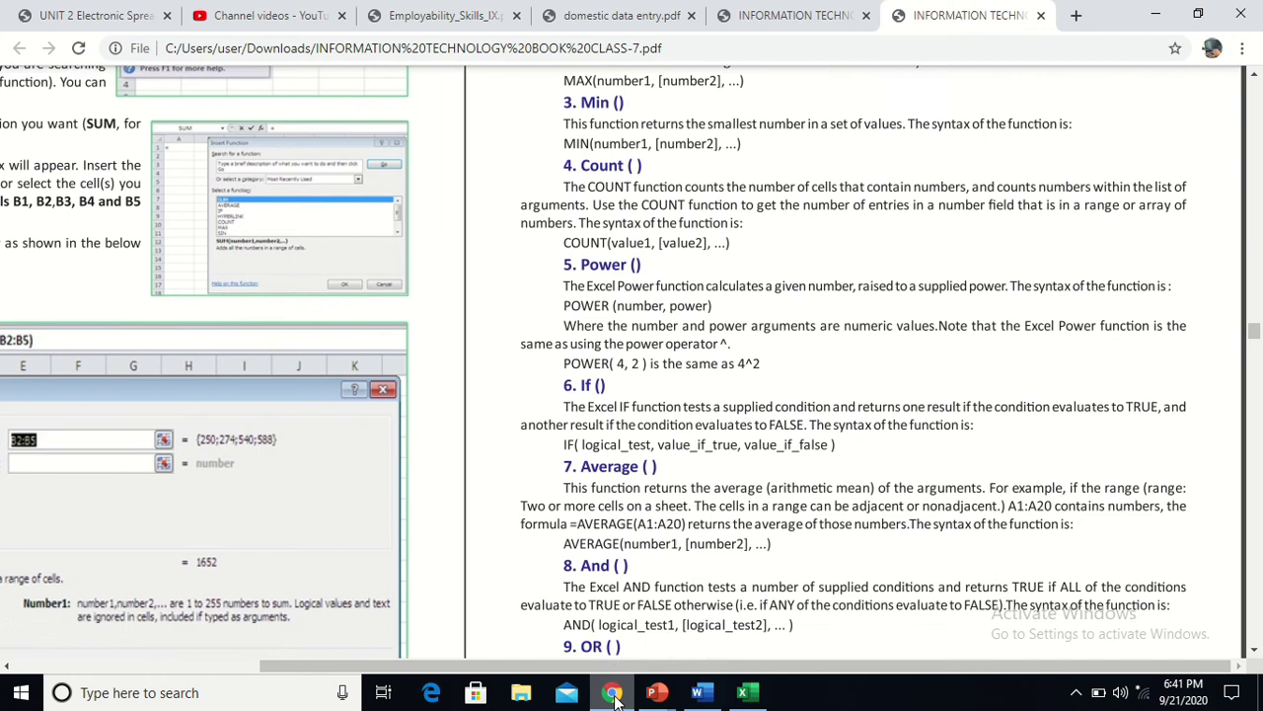
key(Down)
key(Down)
key(Down)
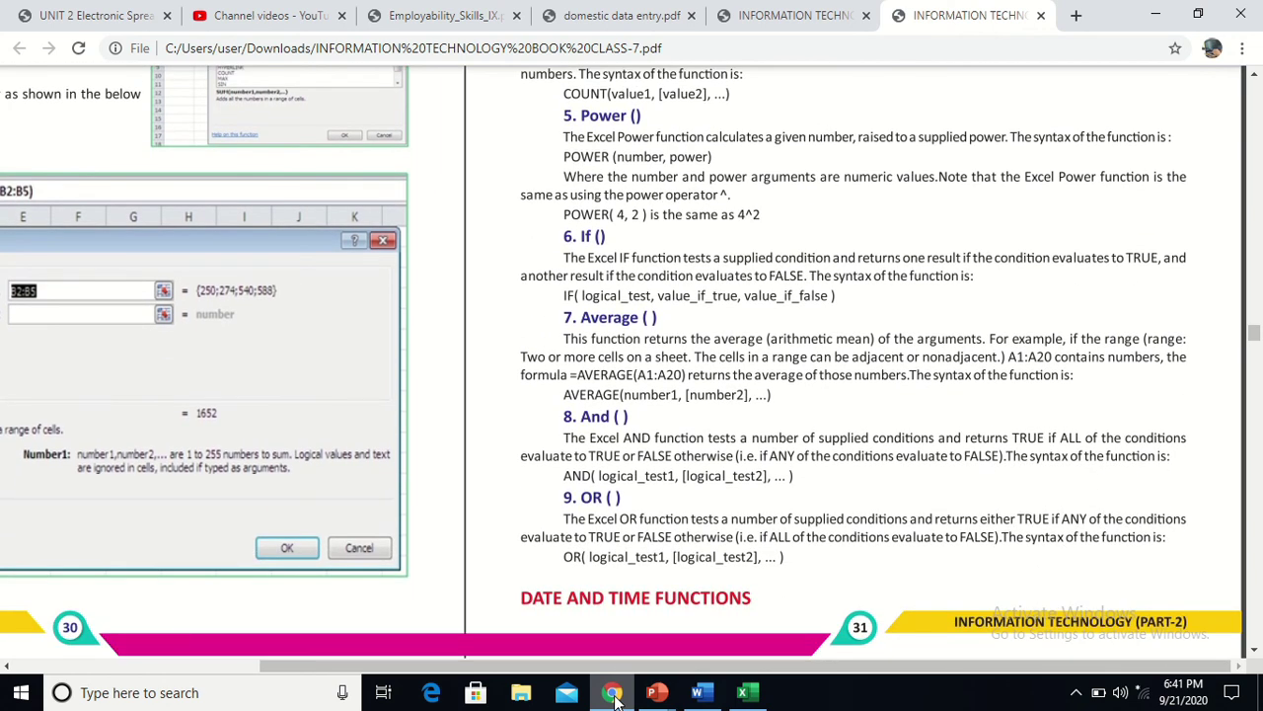
key(alt+Tab)
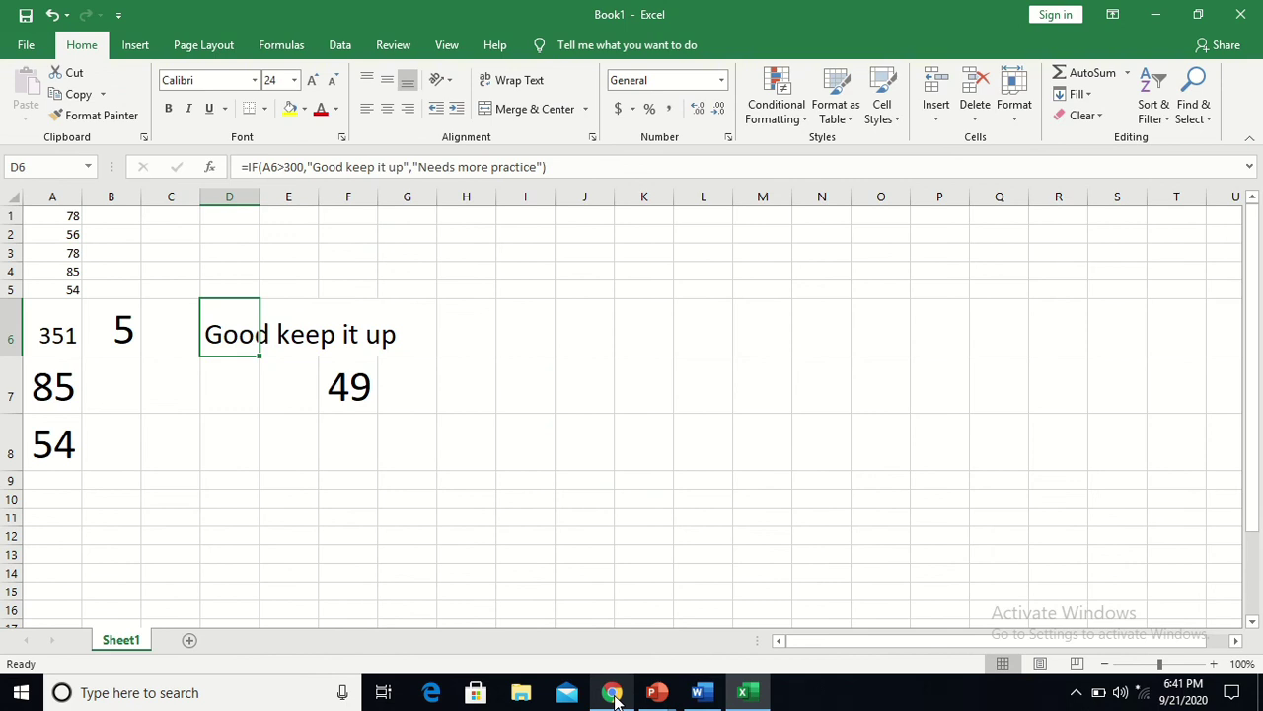
Copy the MIN formula from A8 into A9.
key(Down)
key(Left)
key(Left)
key(Left)
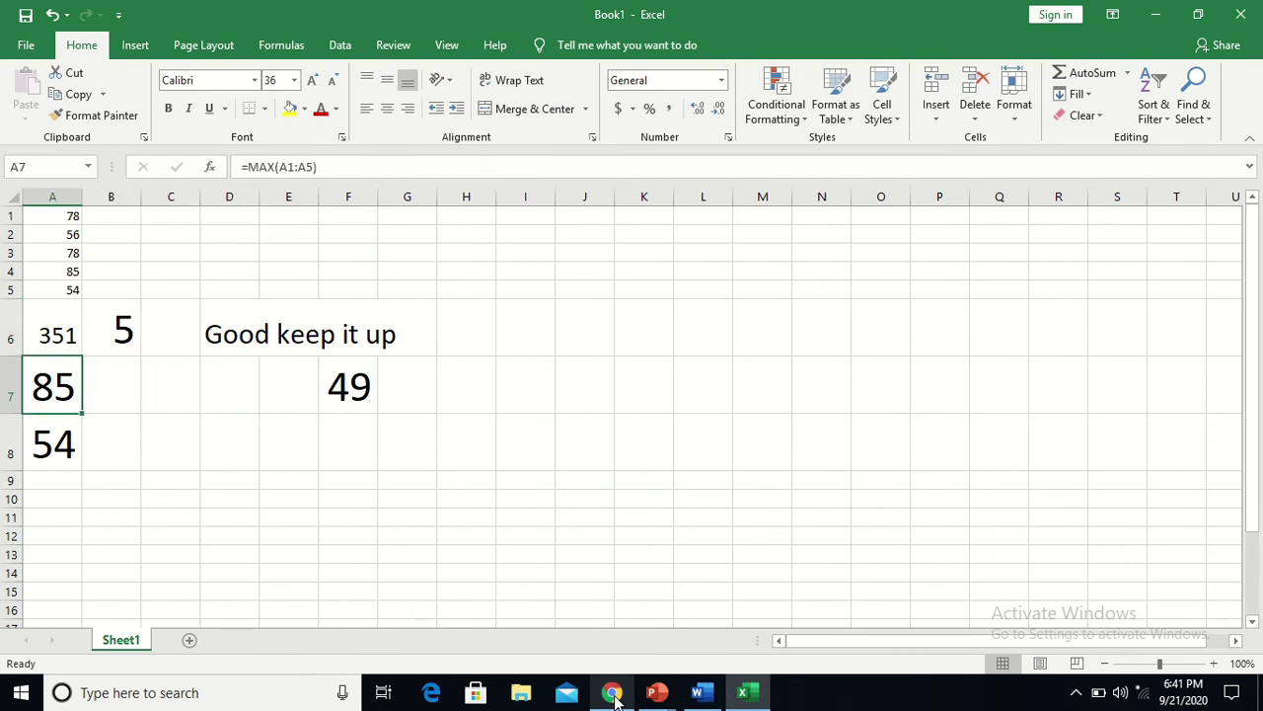
key(Right)
key(Down)
key(Down)
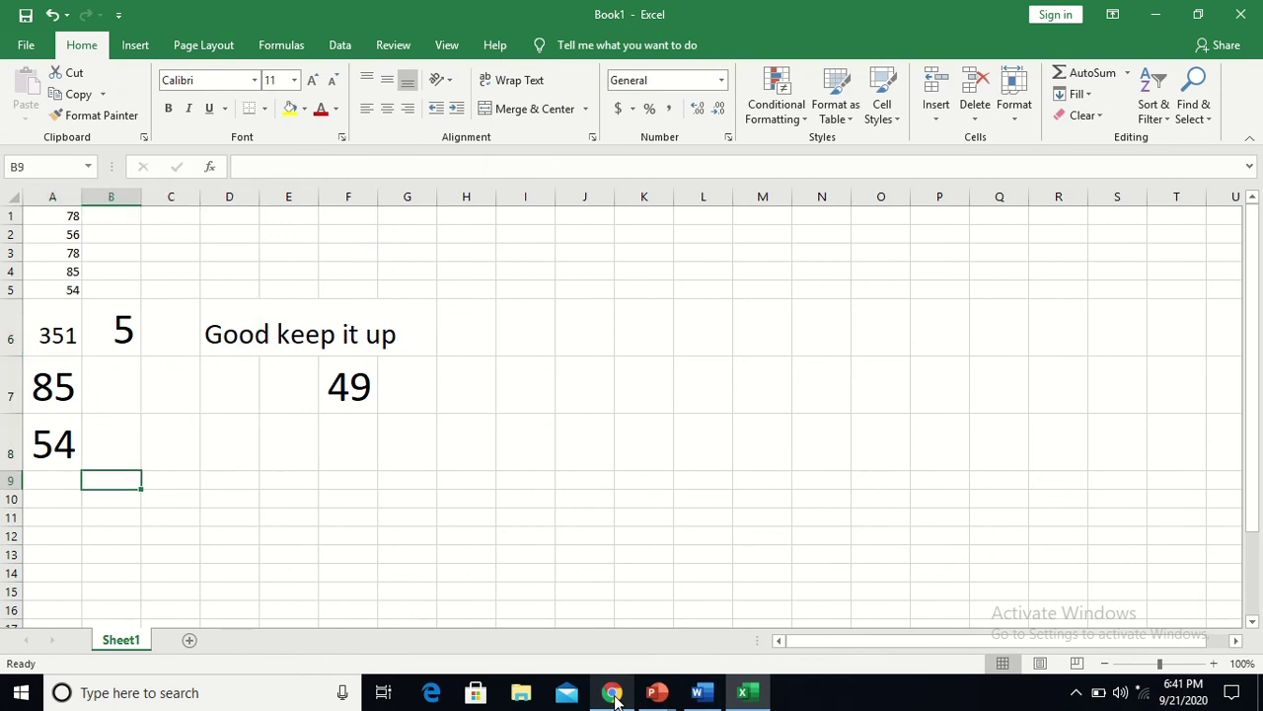
key(Left)
key(Up)
key(ctrl+c)
key(Down)
key(Return)
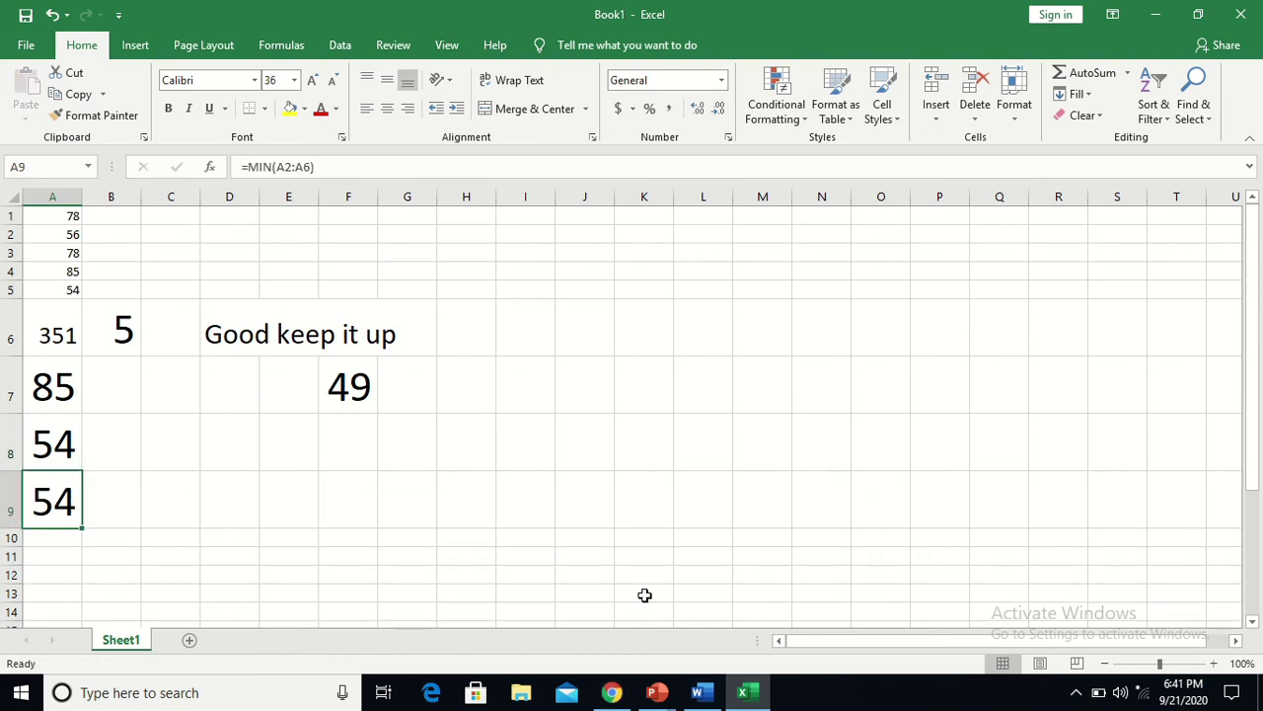
Edit A9's formula into =AVERAGE(A1:A5), showing 70.
key(F2)
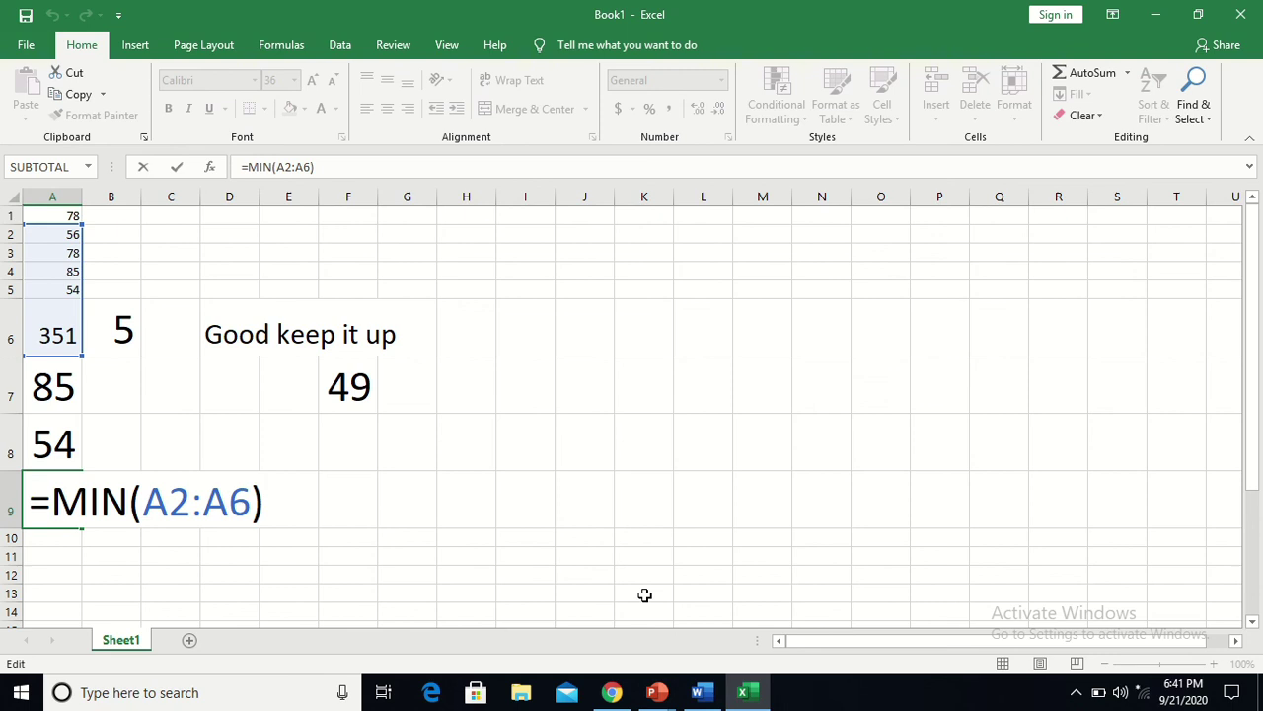
key(Left)
key(Left)
key(Left)
key(Left)
key(BackSpace)
text(1)
key(Right)
key(Right)
key(Right)
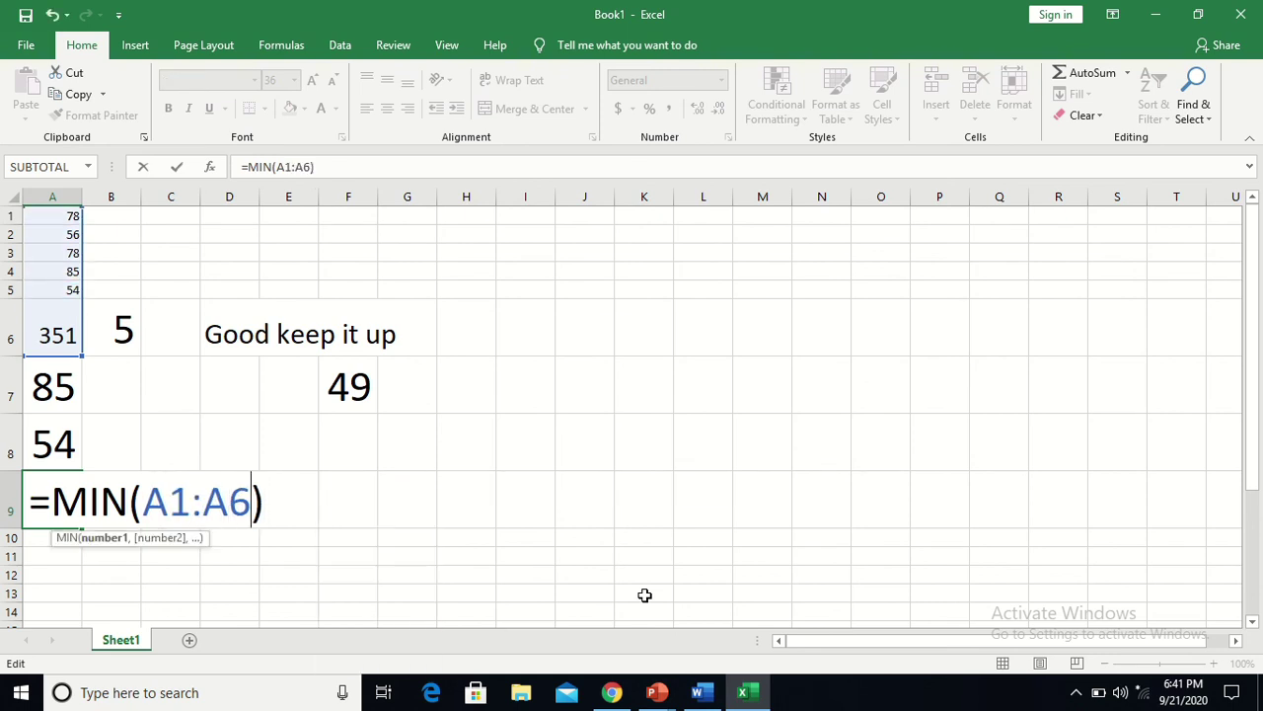
key(BackSpace)
text(5)
key(Left)
key(Left)
key(Left)
key(Left)
key(Left)
key(Left)
key(BackSpace)
key(BackSpace)
key(BackSpace)
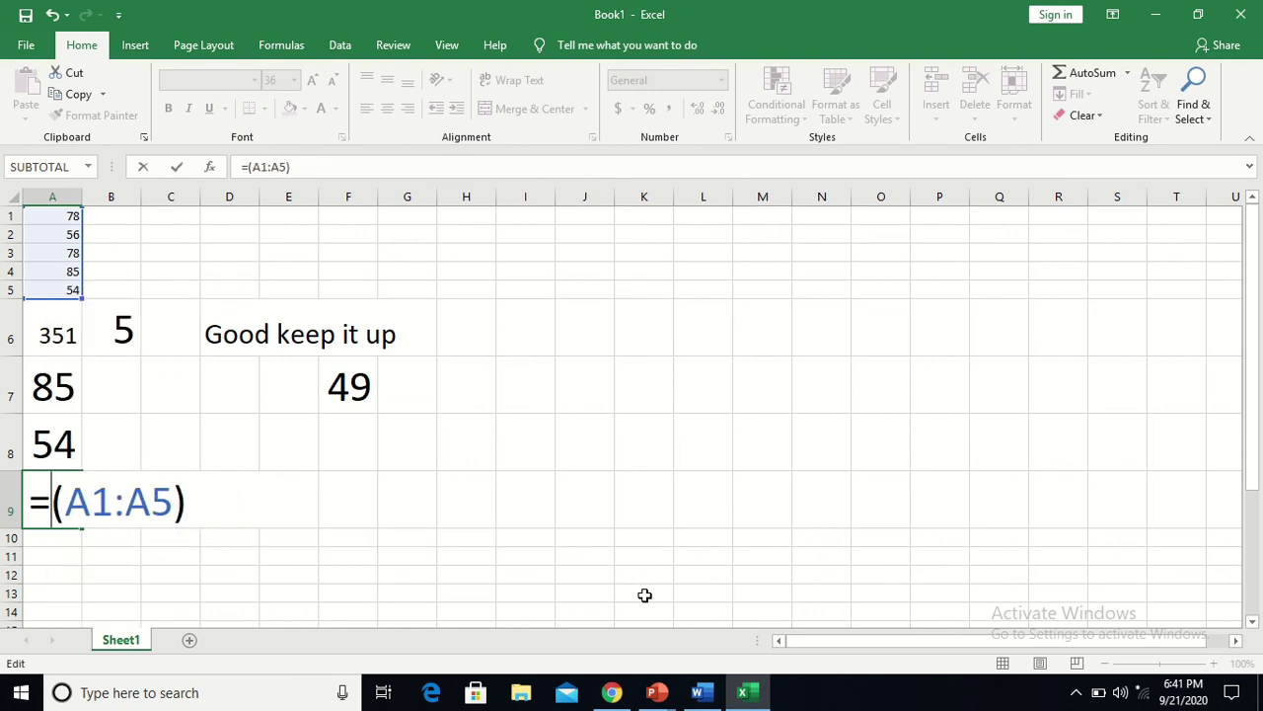
text(averag)
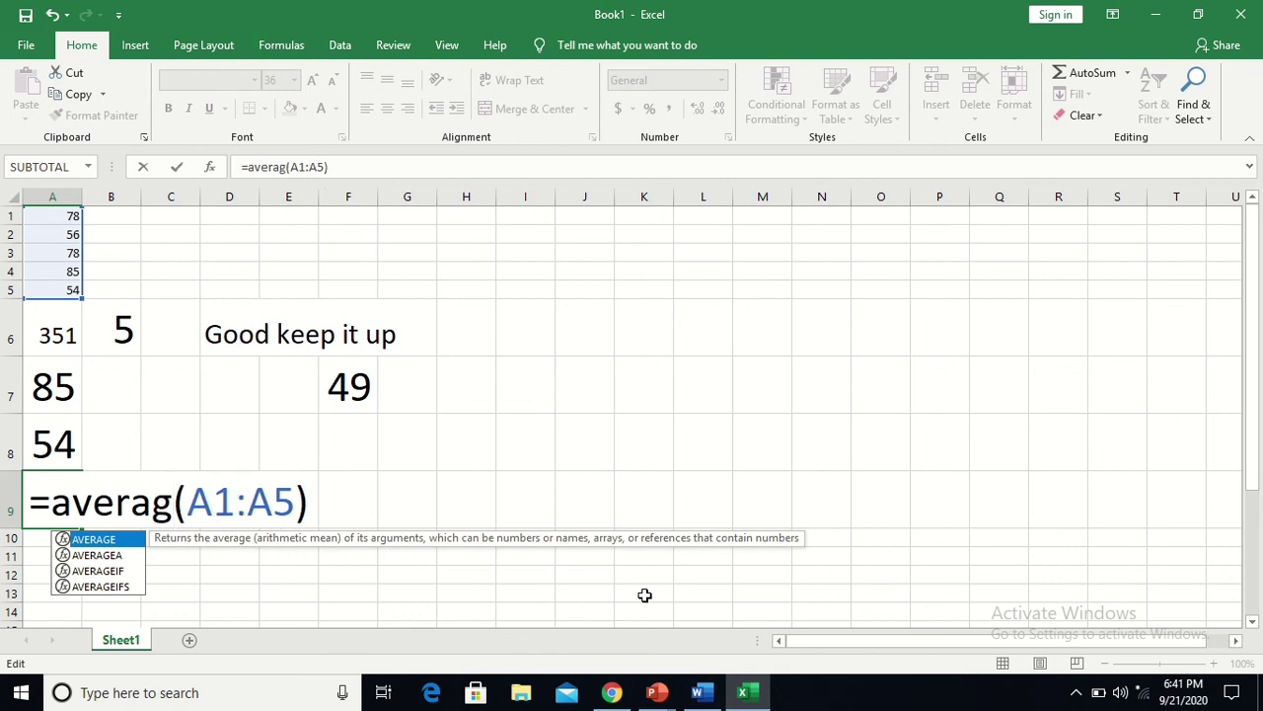
text(e)
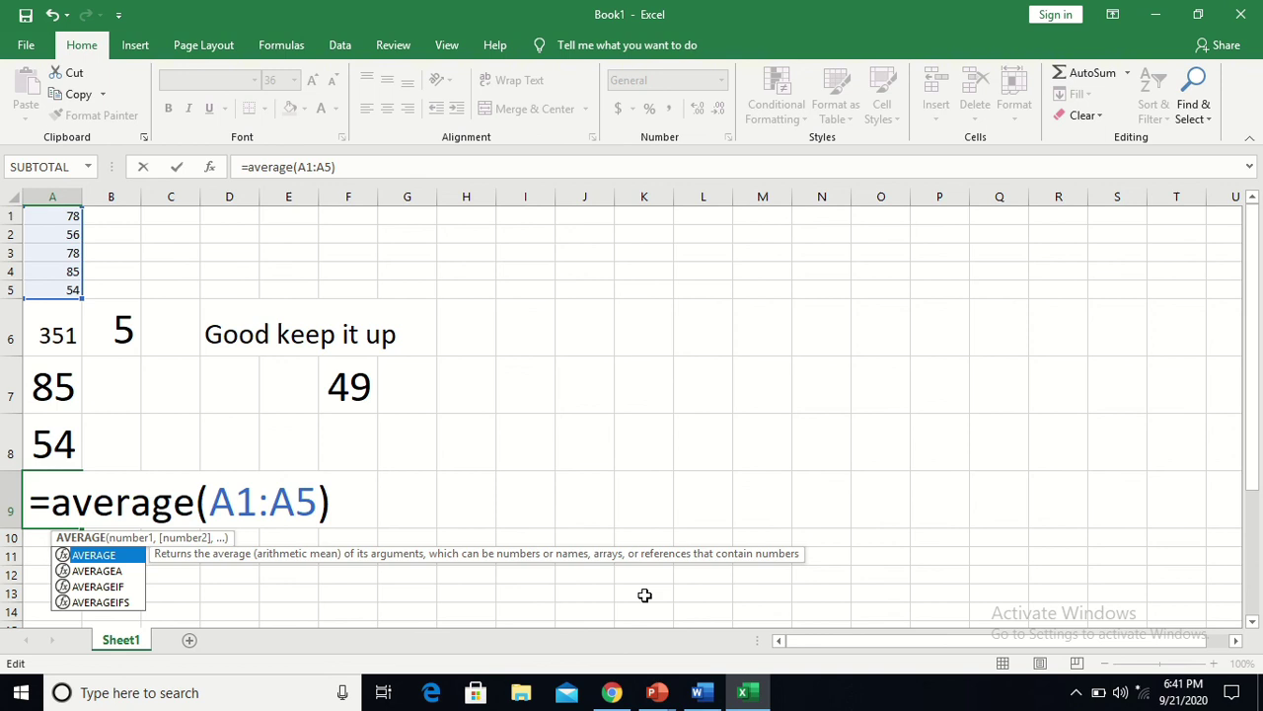
key(Return)
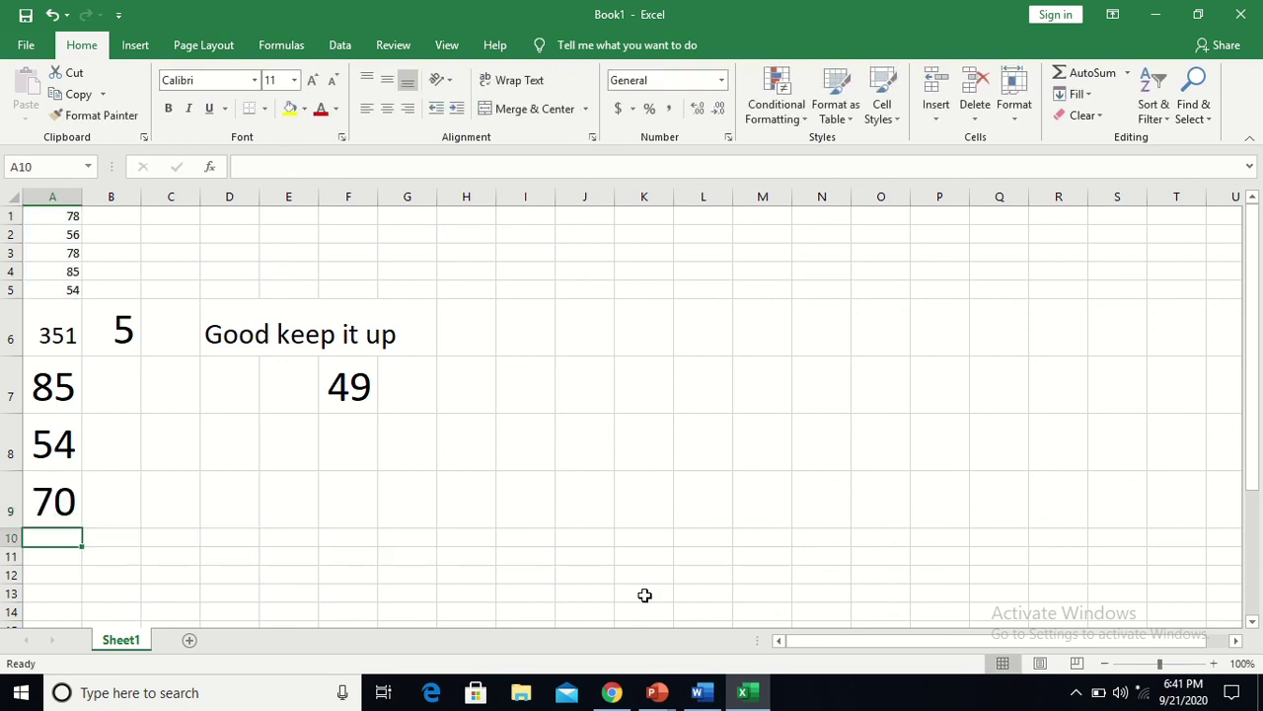